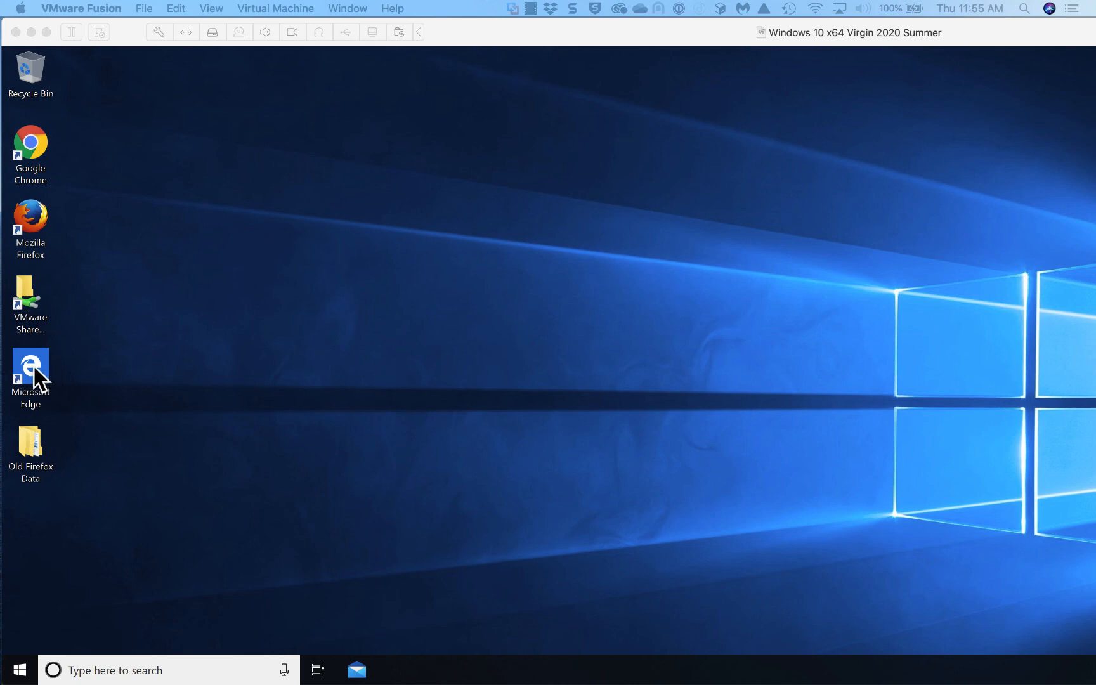
- Launch Microsoft Edge from the desktop and go to anaconda.com
{"action": "left_click", "coordinate": [33, 365]}
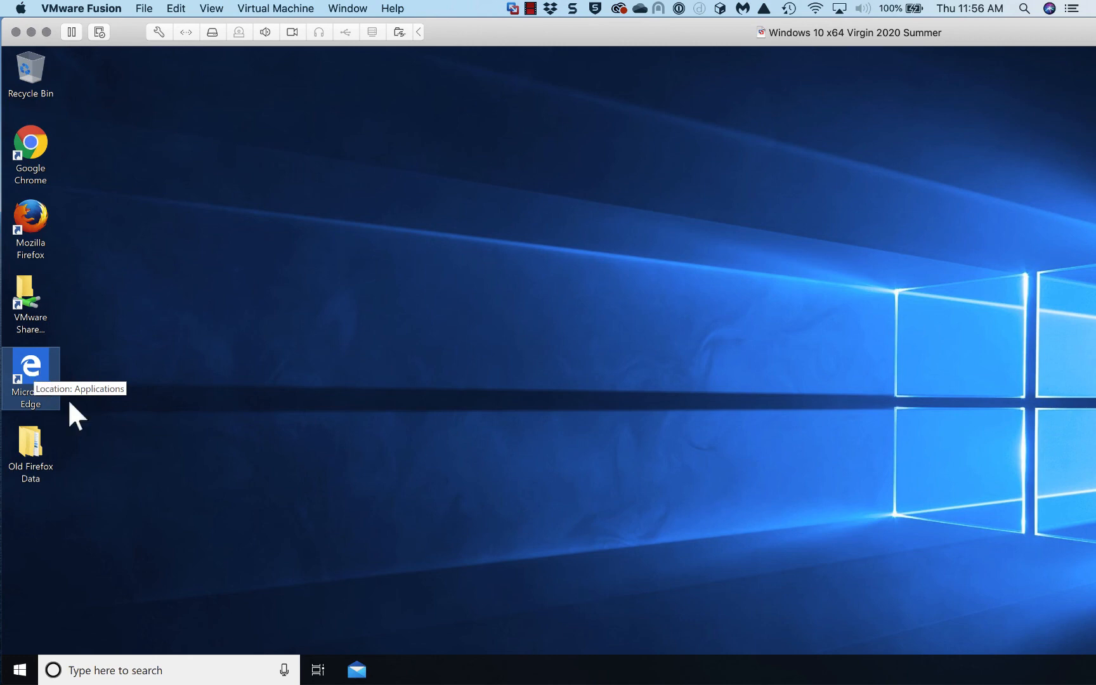
{"action": "double_click", "coordinate": [33, 359]}
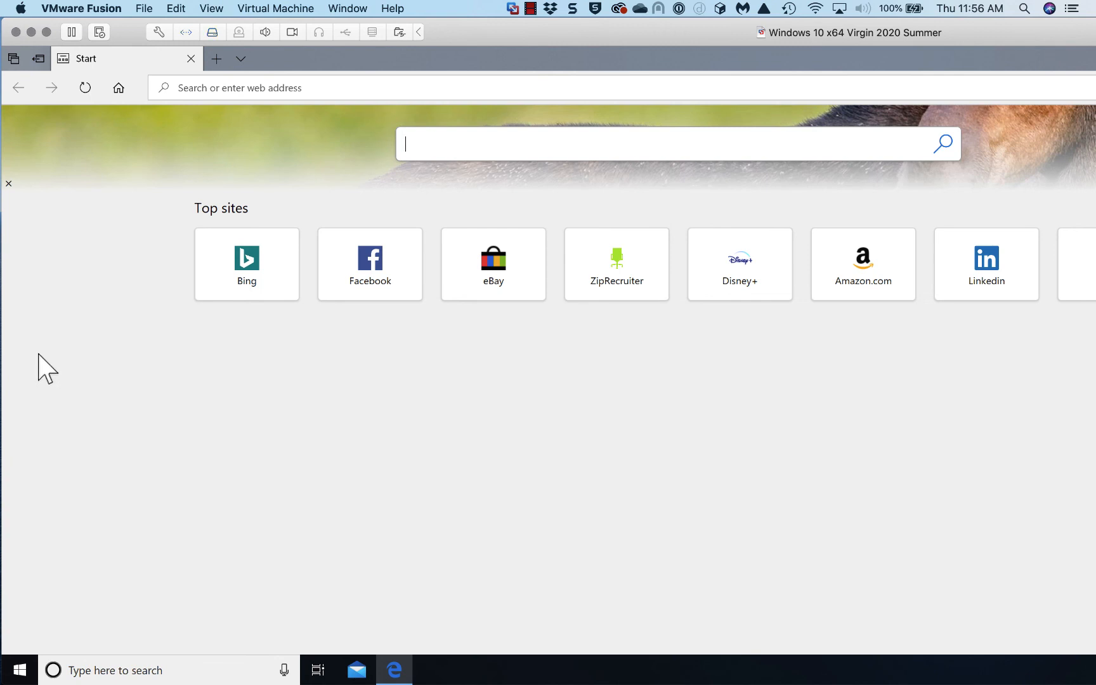
{"action": "left_click", "coordinate": [217, 85]}
{"action": "type", "text": "an"}
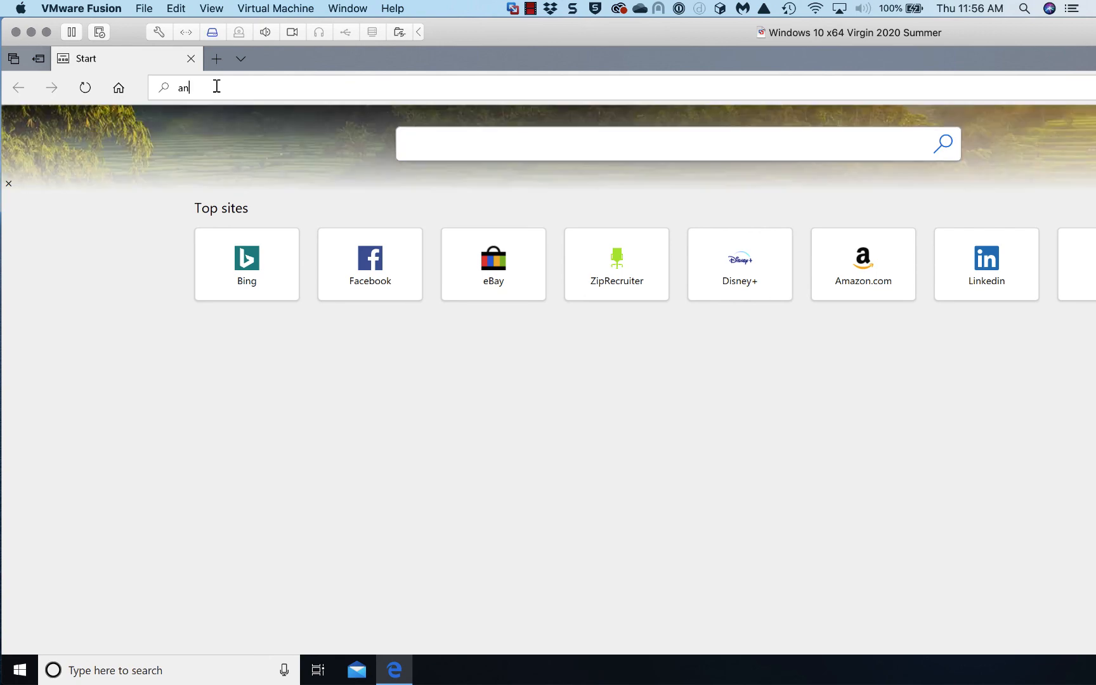
{"action": "type", "text": "aconda.com"}
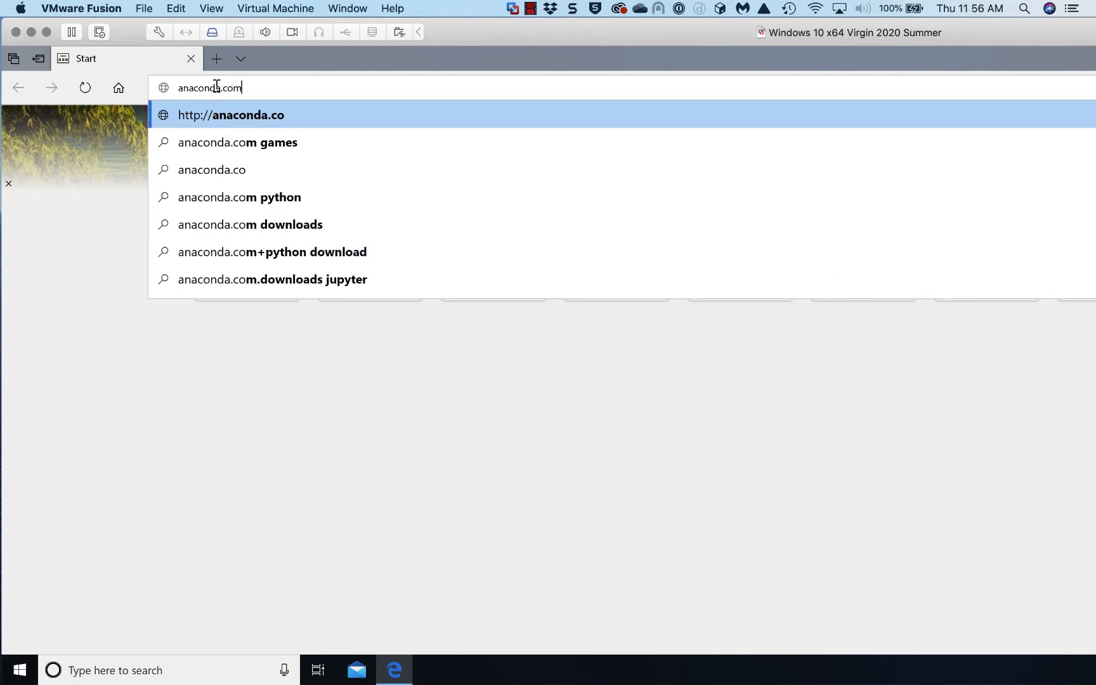
{"action": "key", "text": "Return"}
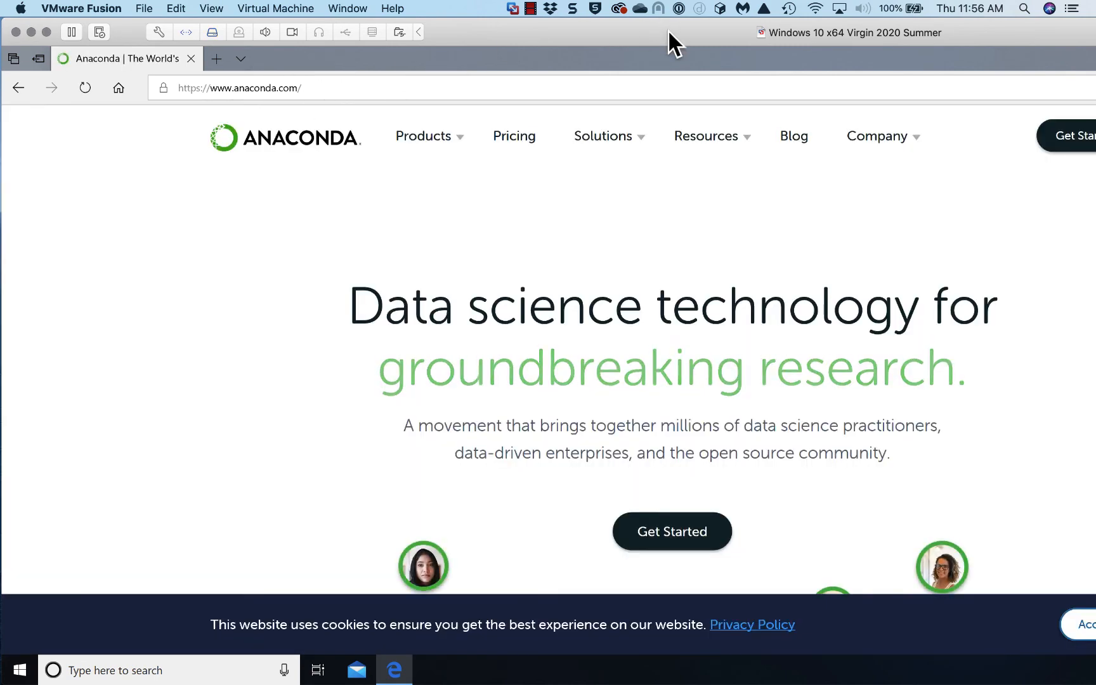
- Open the Anaconda Individual Edition product page and go to its list of Anaconda installers
{"action": "mouse_move", "coordinate": [448, 139]}
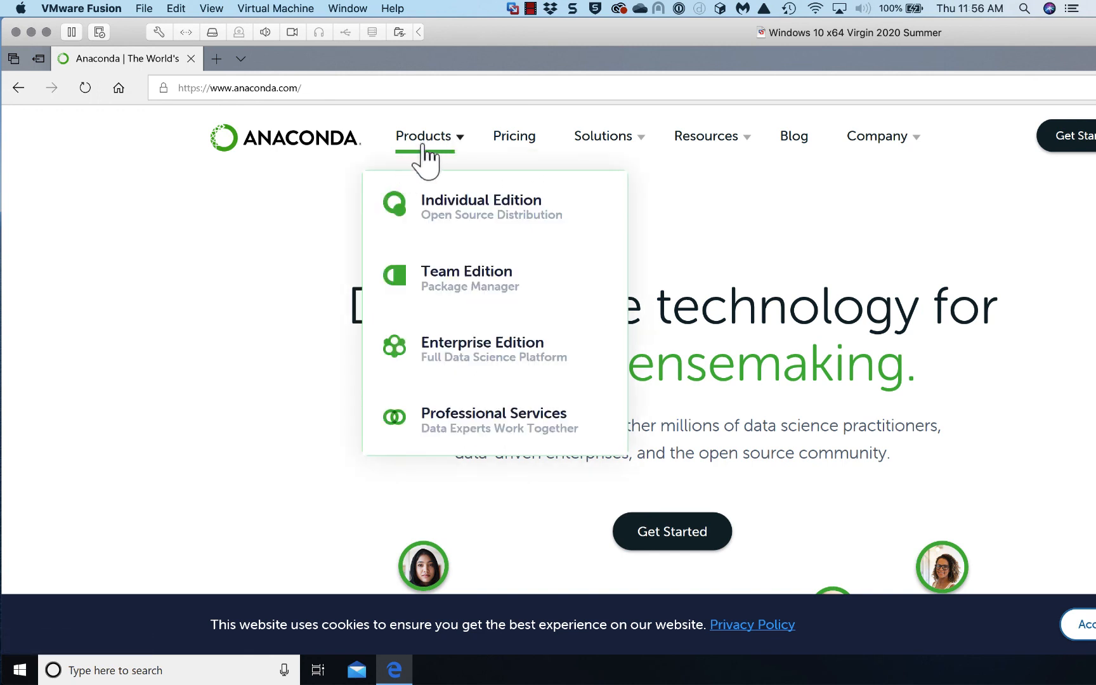
{"action": "left_click", "coordinate": [456, 209]}
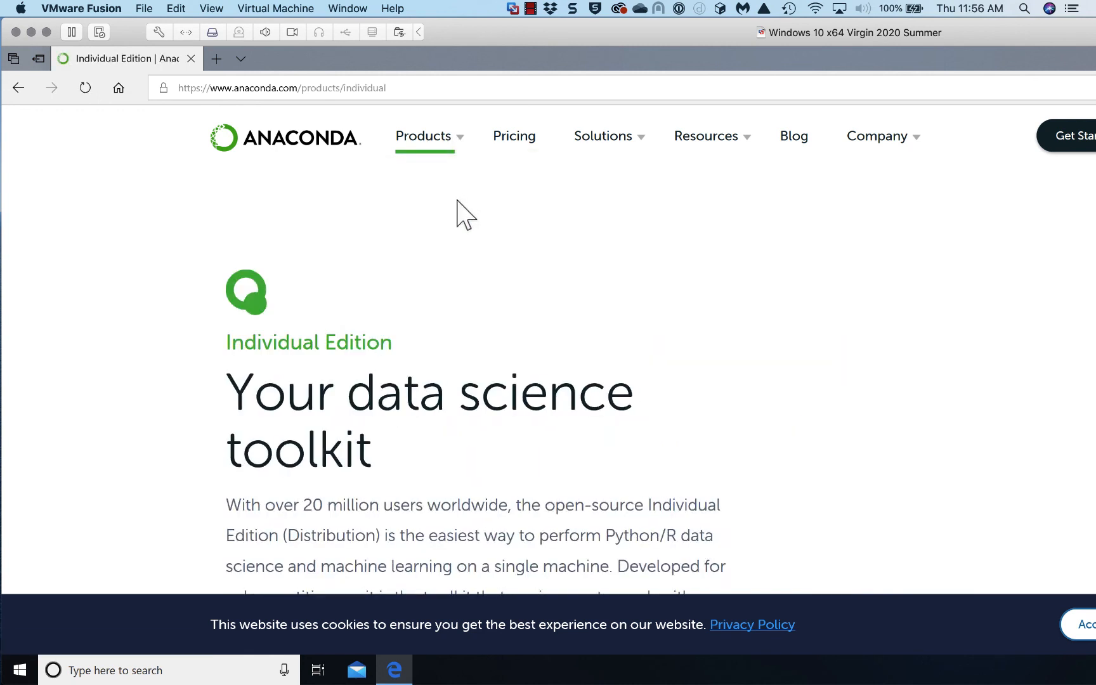
{"action": "scroll", "coordinate": [654, 312], "scroll_direction": "down", "scroll_amount": 4}
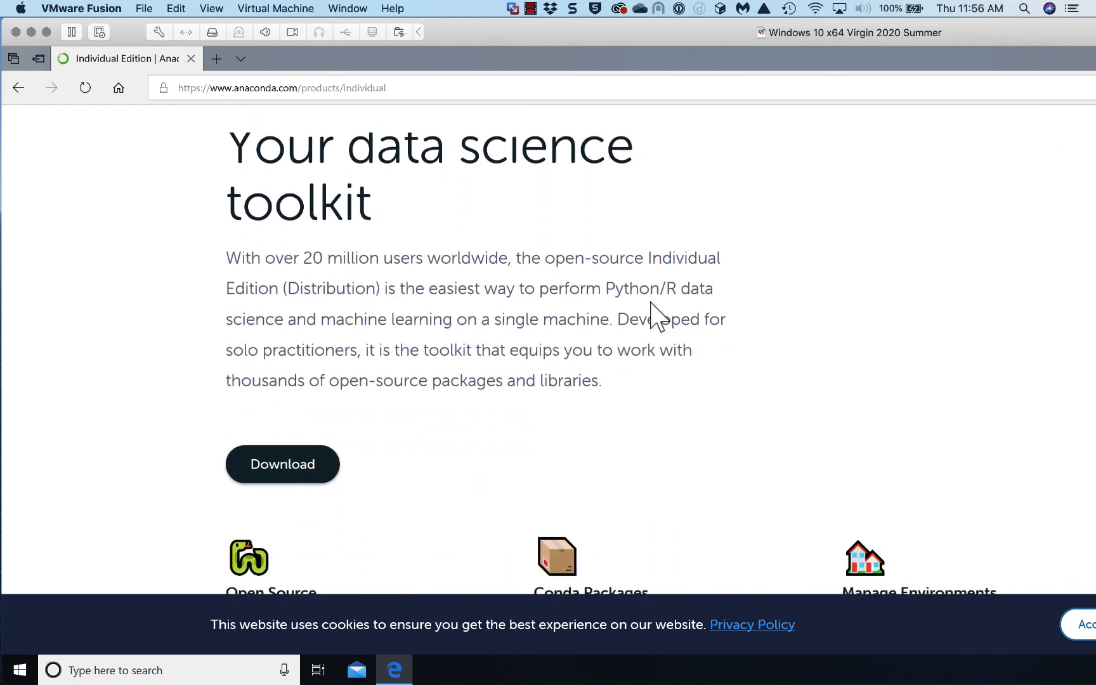
{"action": "scroll", "coordinate": [647, 311], "scroll_direction": "up", "scroll_amount": 3}
{"action": "scroll", "coordinate": [643, 298], "scroll_direction": "up", "scroll_amount": 1}
{"action": "scroll", "coordinate": [643, 298], "scroll_direction": "down", "scroll_amount": 3}
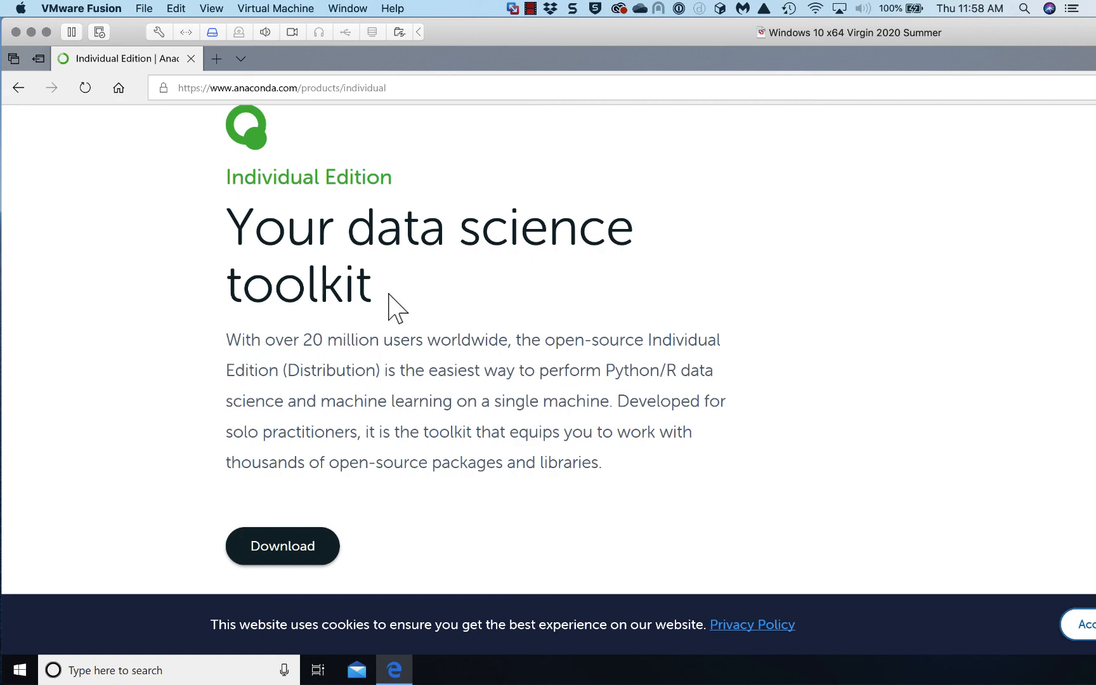
{"action": "left_click", "coordinate": [287, 546]}
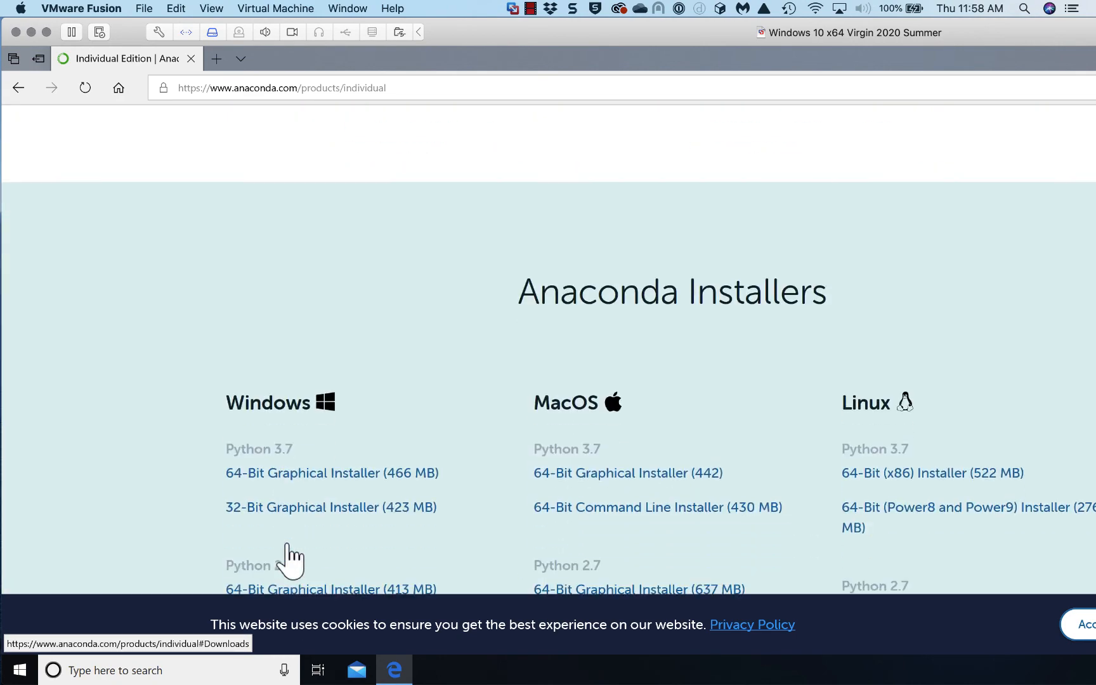
- Download the Windows 64-Bit Graphical Installer for Python 3.7 and save the file
{"action": "scroll", "coordinate": [409, 447], "scroll_direction": "down", "scroll_amount": 3}
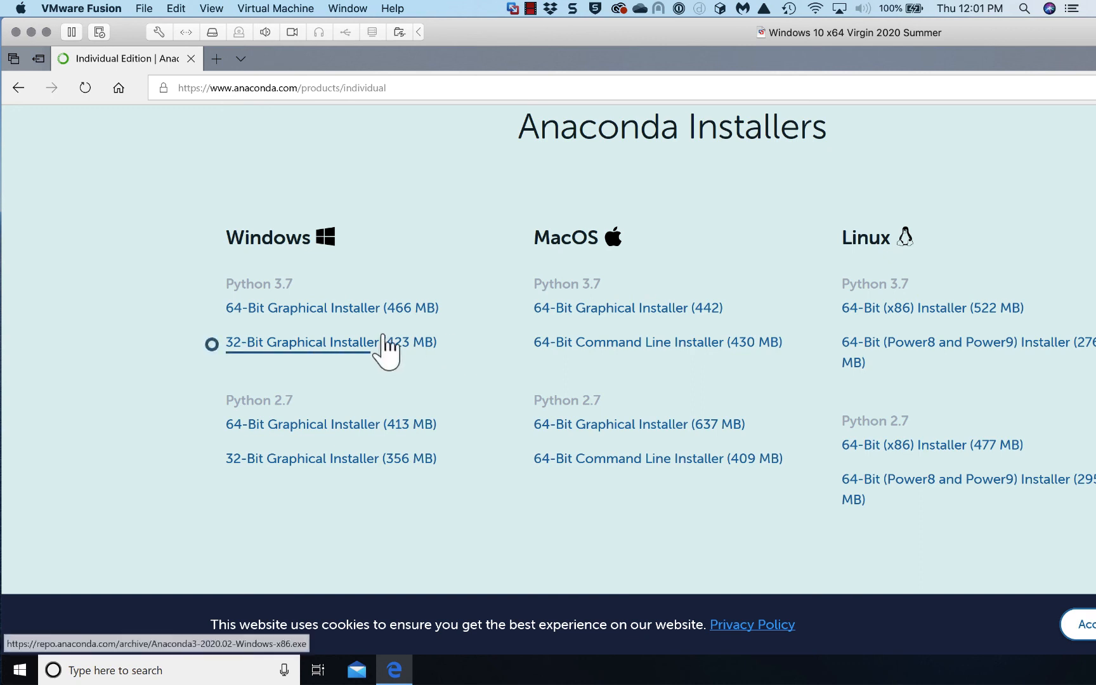
{"action": "left_click", "coordinate": [209, 309]}
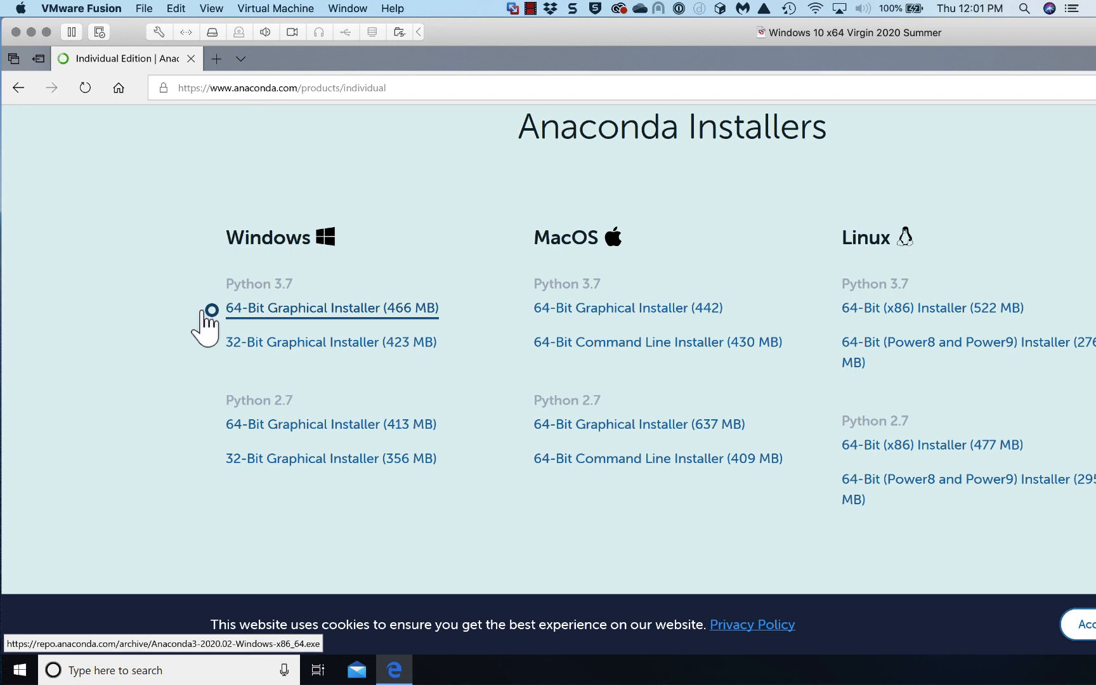
{"action": "left_click", "coordinate": [211, 344]}
{"action": "left_click", "coordinate": [279, 309]}
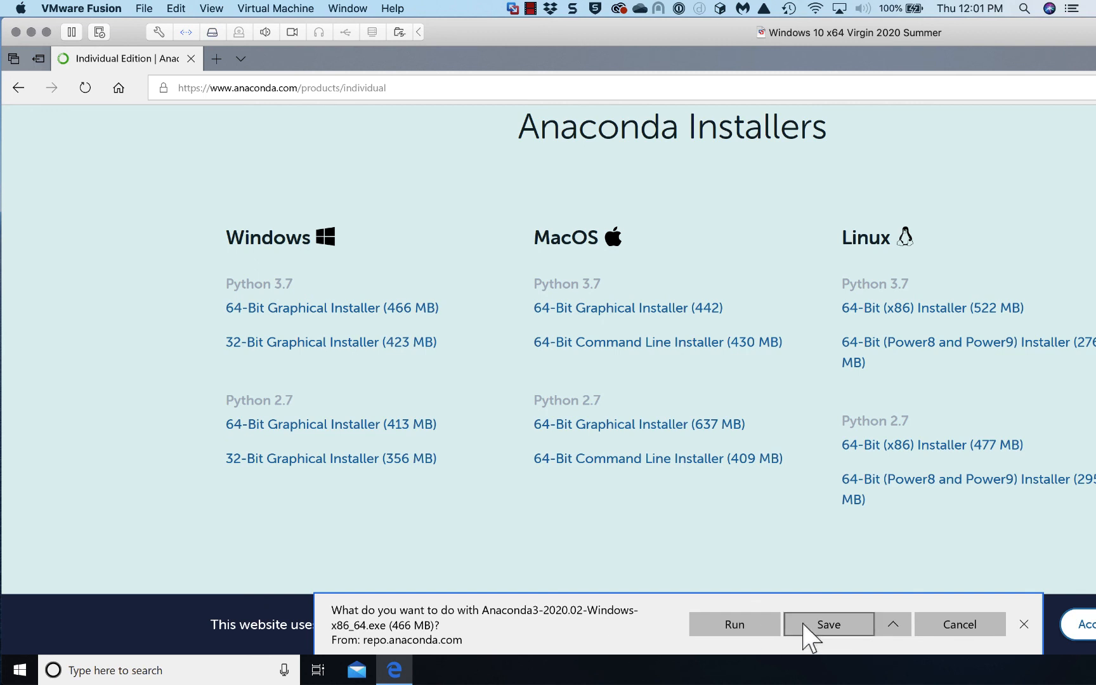
{"action": "left_click", "coordinate": [829, 625]}
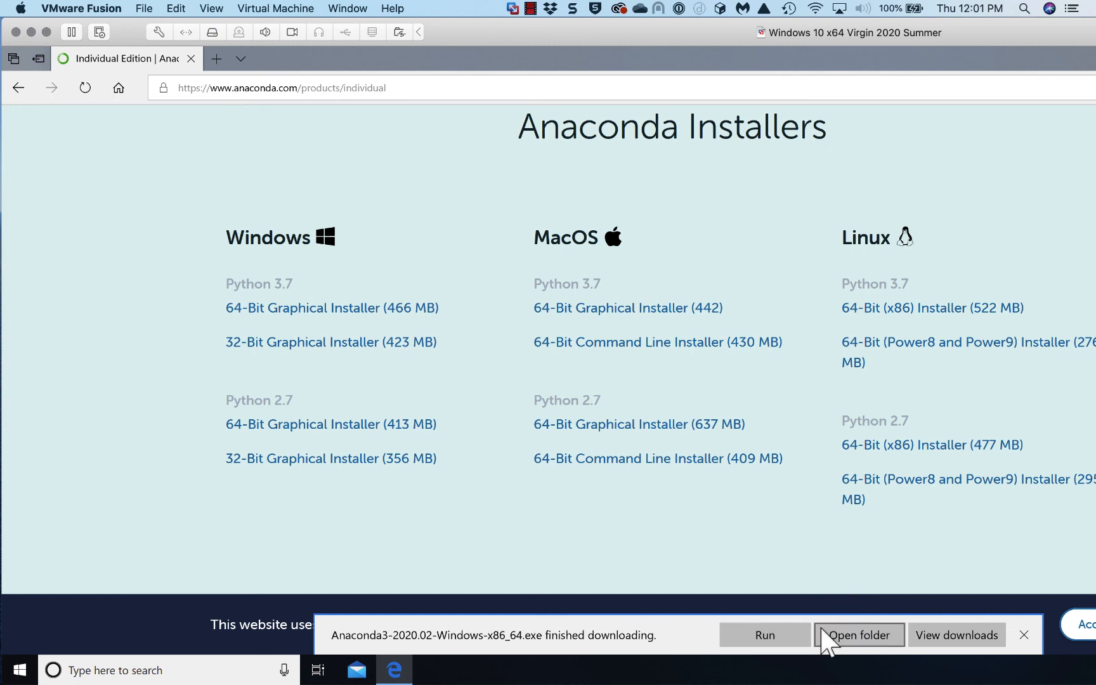
- Show the downloaded file in its folder and delete the ChromeSetup and Firefox Setup Stub 49.0.2 files there
{"action": "left_click", "coordinate": [843, 634]}
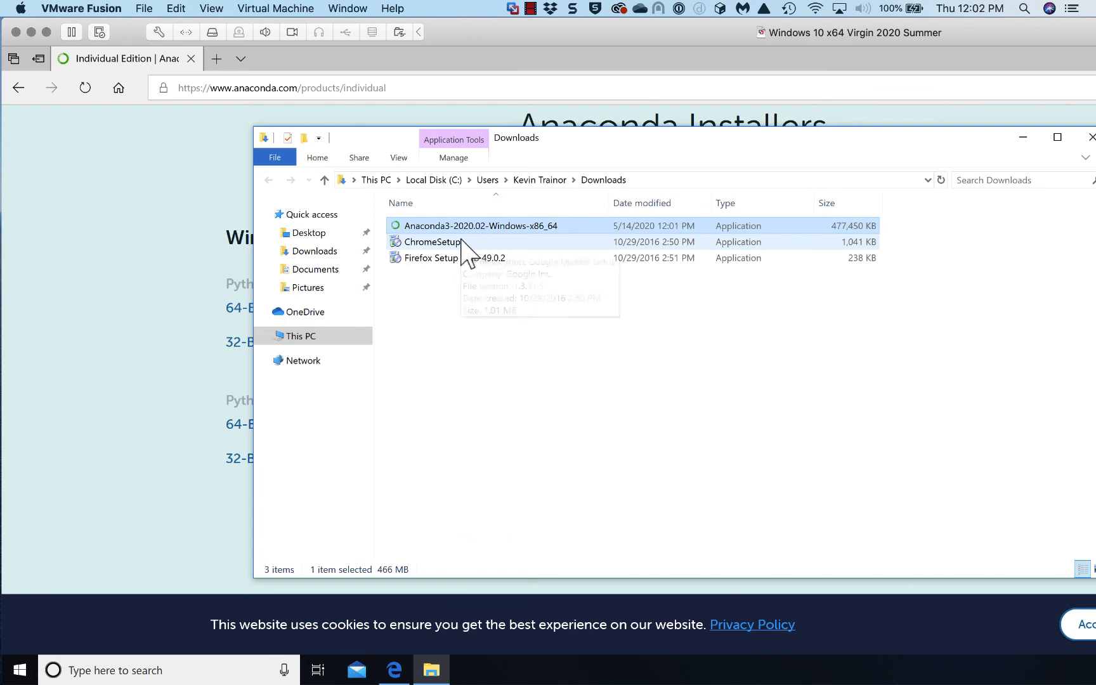
{"action": "left_click", "coordinate": [461, 243]}
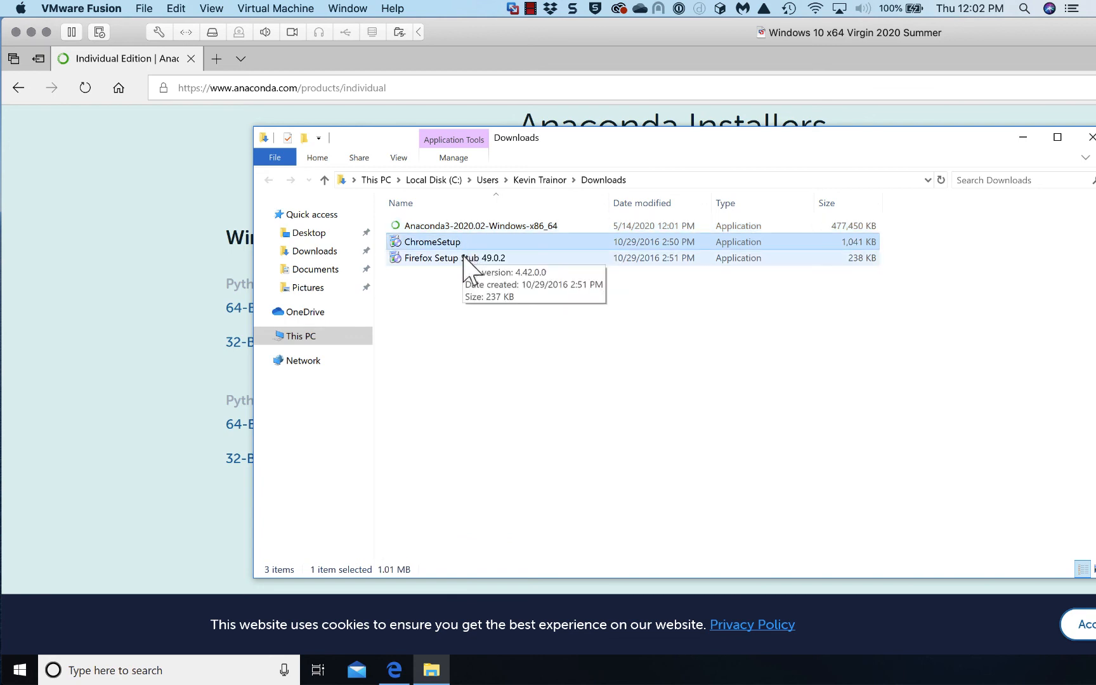
{"action": "left_click", "coordinate": [468, 259], "text": "ctrl"}
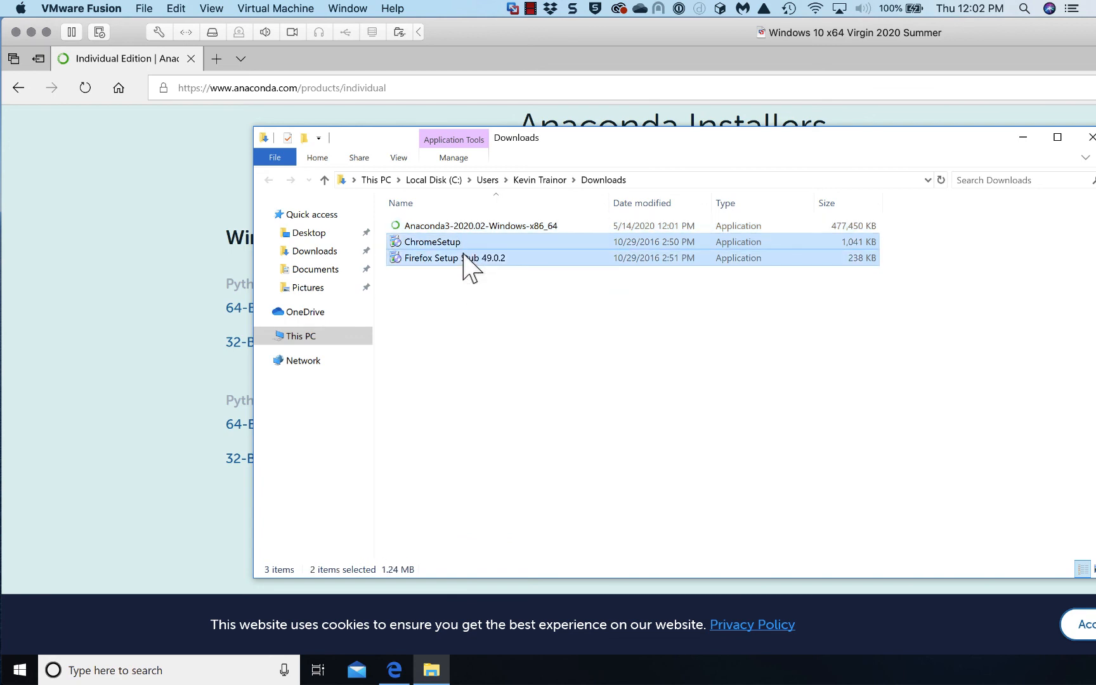
{"action": "right_click", "coordinate": [465, 257]}
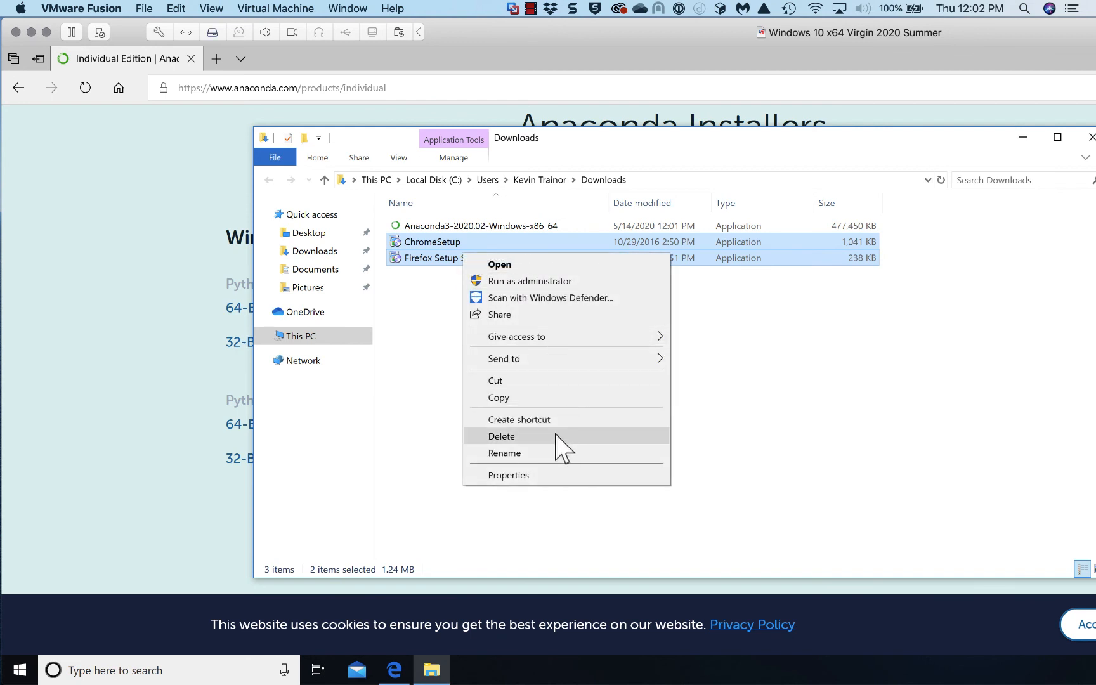
{"action": "left_click", "coordinate": [561, 436]}
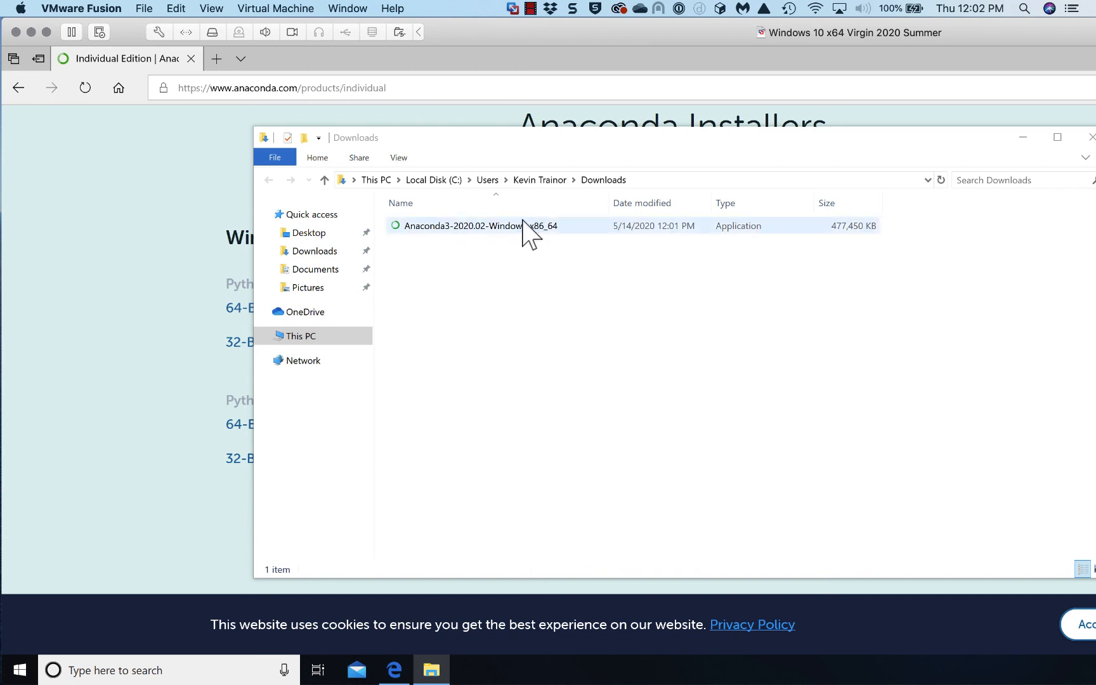
- Run the Anaconda3-2020.02-Windows-x86_64 installer as administrator and allow it to make changes to the device
{"action": "right_click", "coordinate": [522, 221]}
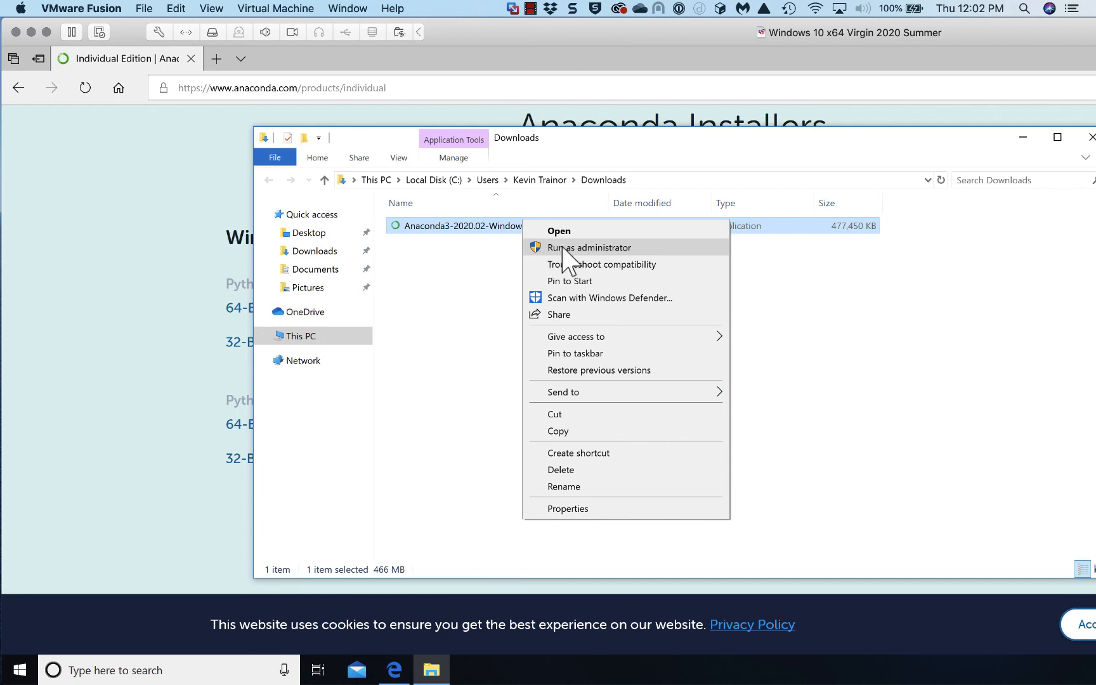
{"action": "left_click", "coordinate": [498, 307]}
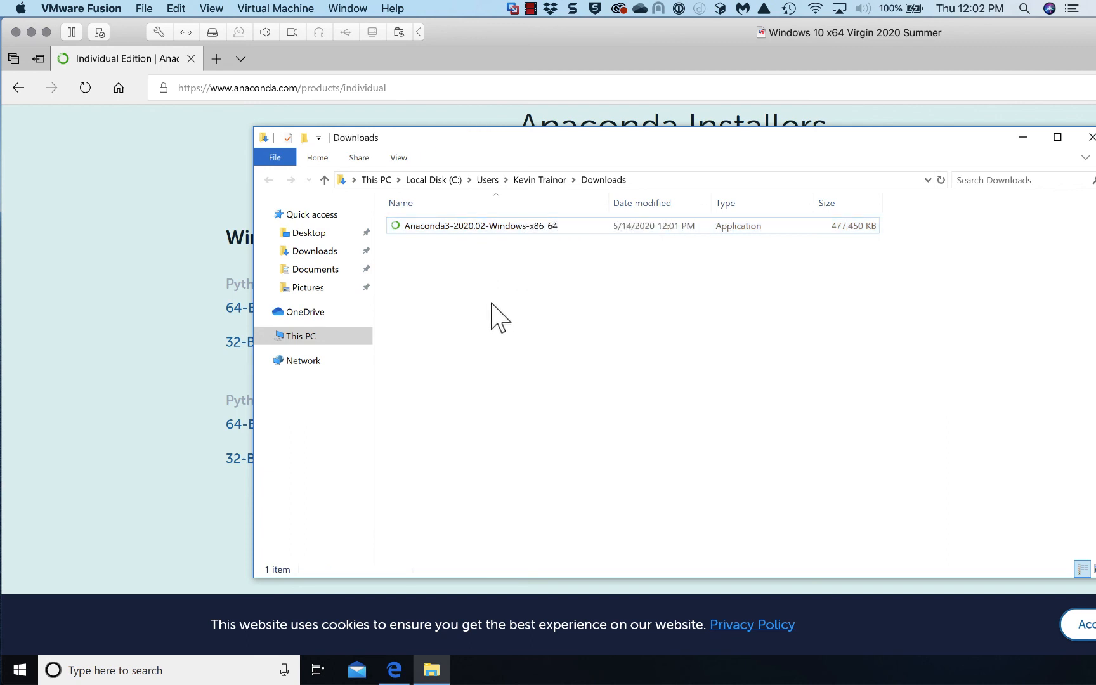
{"action": "left_click", "coordinate": [577, 225]}
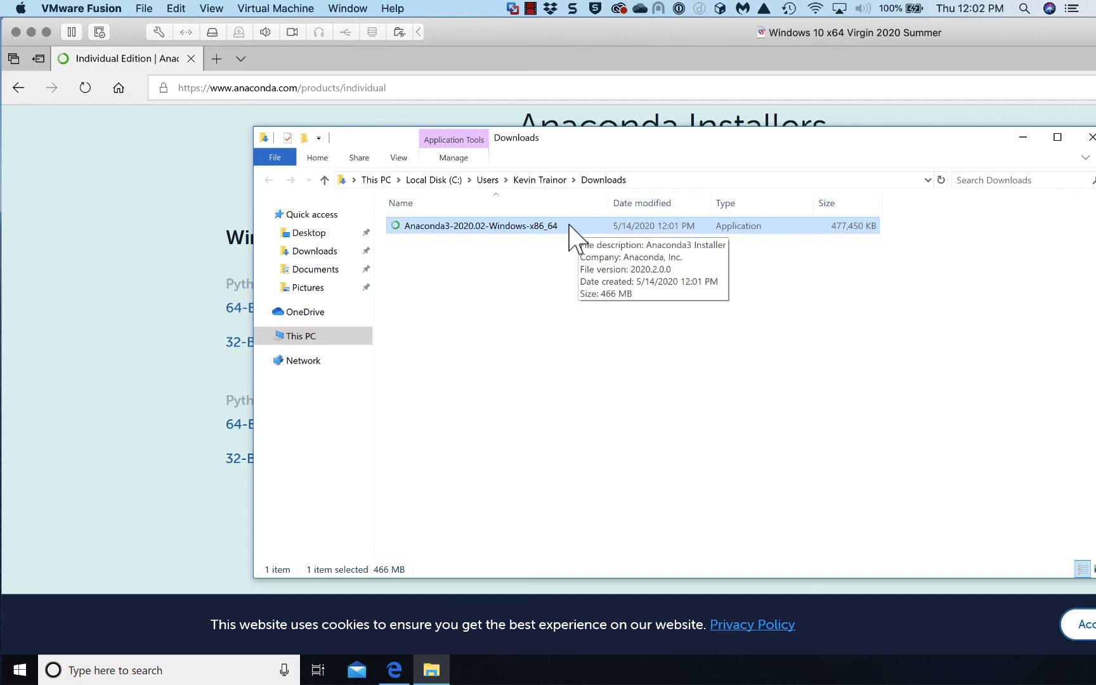
{"action": "right_click", "coordinate": [580, 223]}
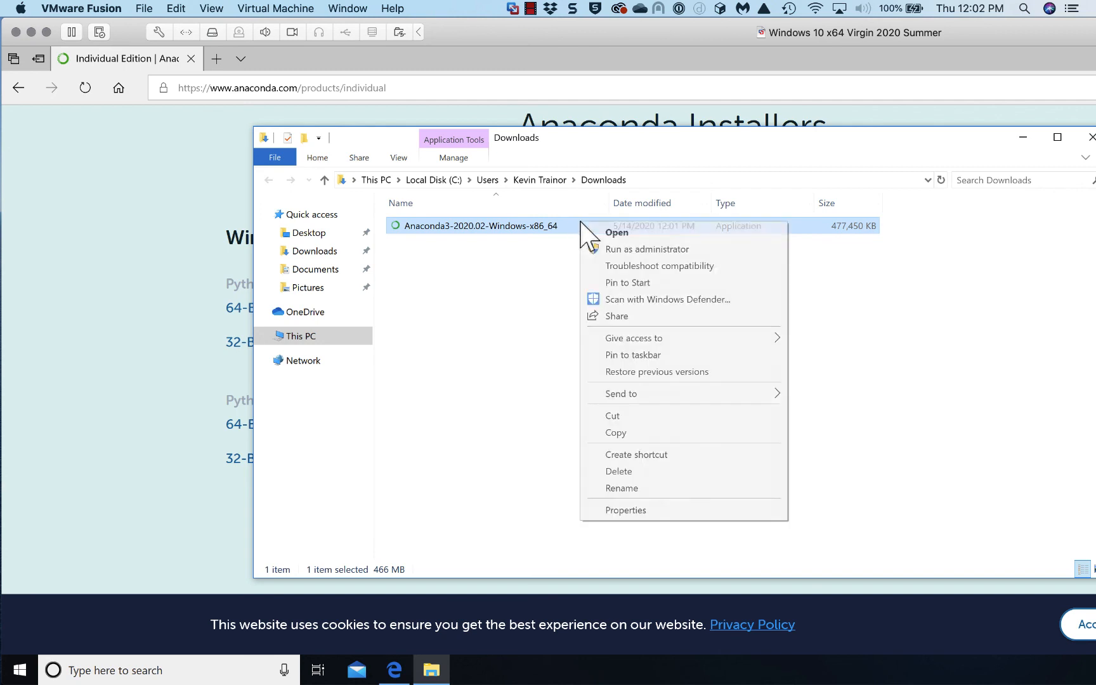
{"action": "left_click", "coordinate": [647, 249]}
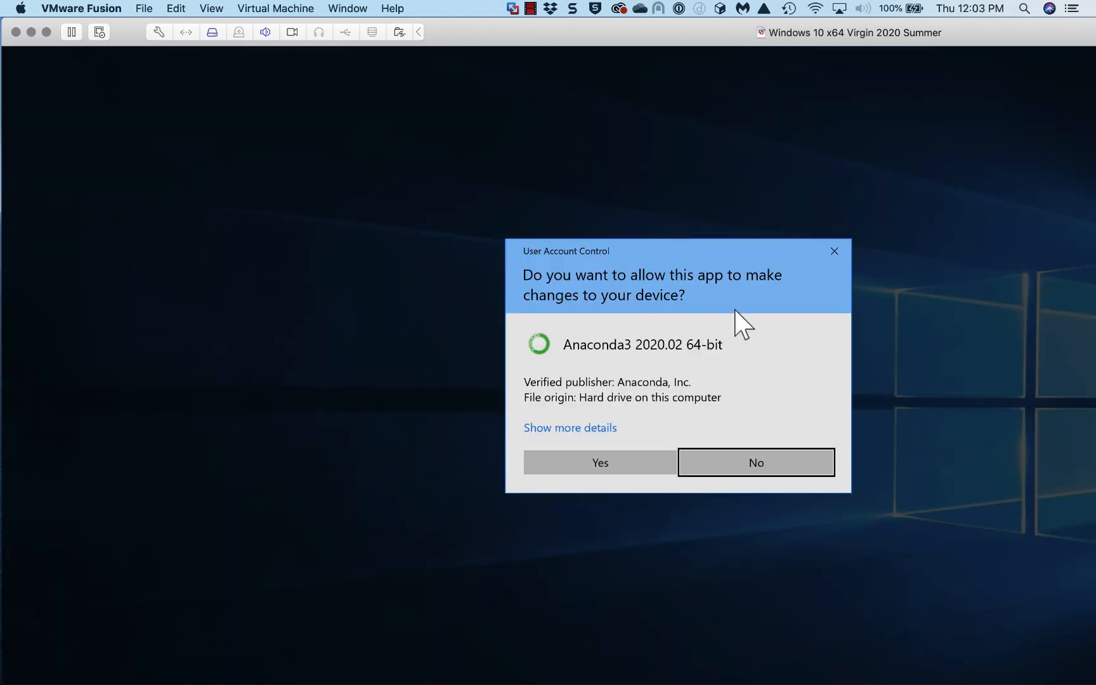
{"action": "left_click", "coordinate": [568, 458]}
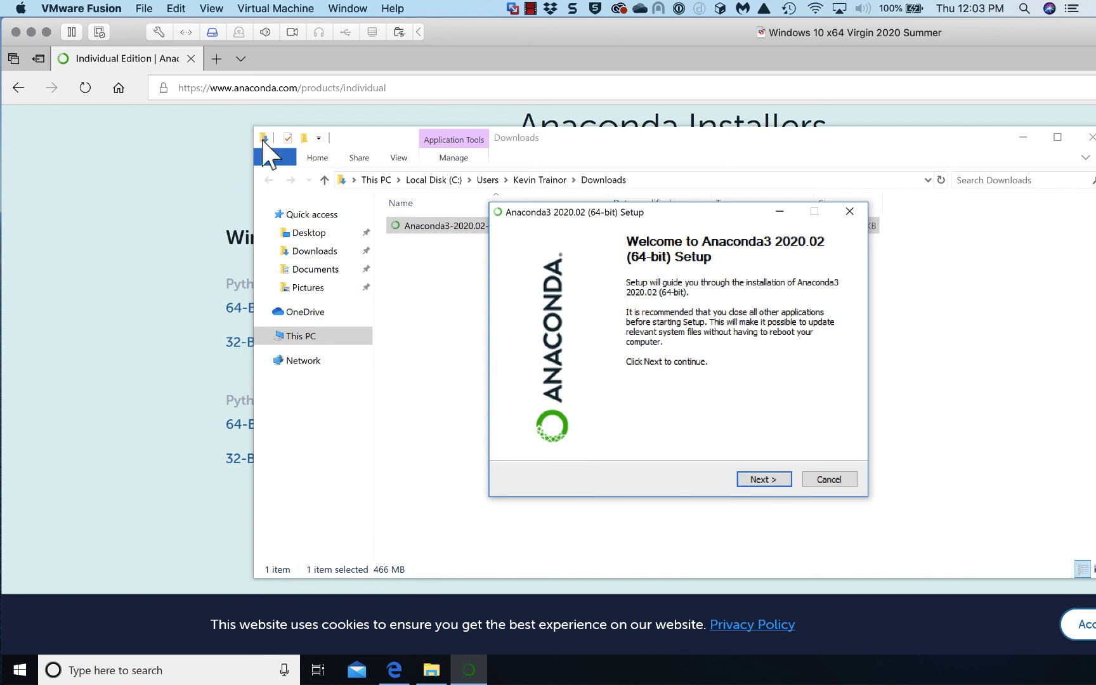
- Close the Downloads folder window and the browser, leaving only the Anaconda3 setup wizard open
{"action": "left_click_drag", "start_coordinate": [829, 139], "coordinate": [695, 130]}
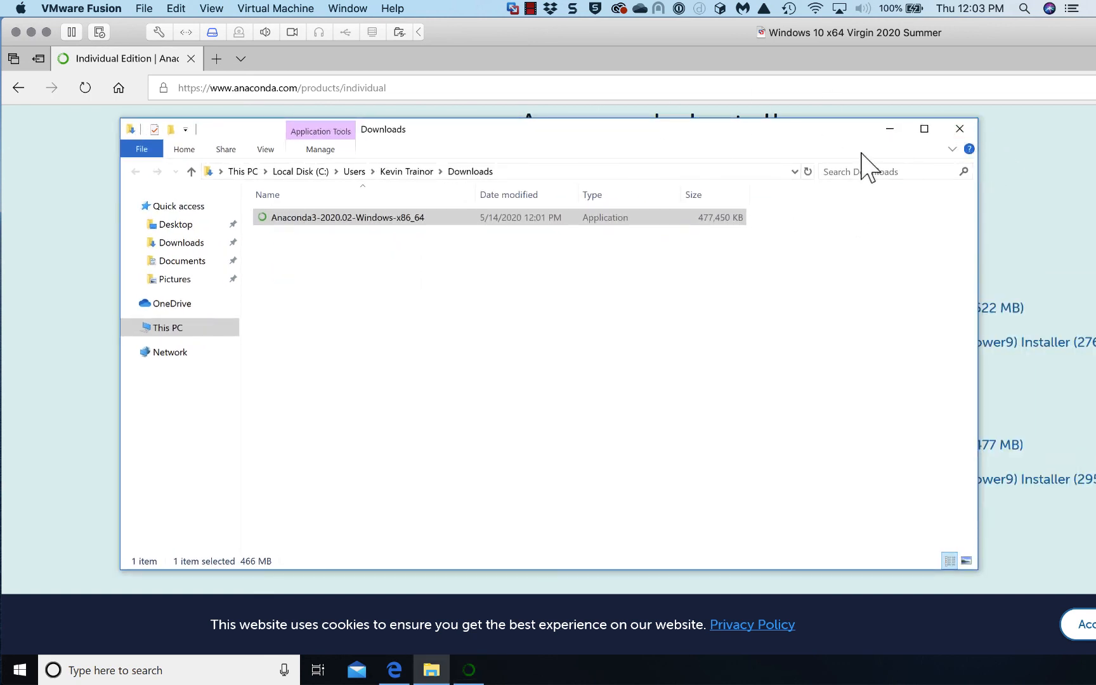
{"action": "left_click", "coordinate": [961, 129]}
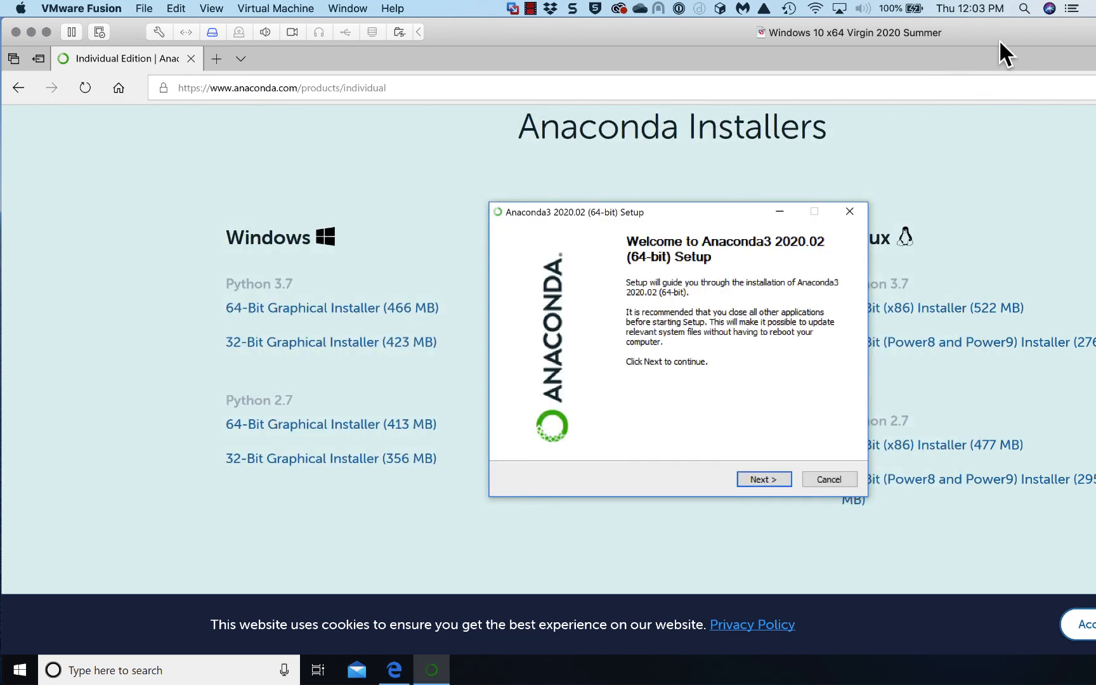
{"action": "left_click_drag", "start_coordinate": [1014, 76], "coordinate": [614, 120]}
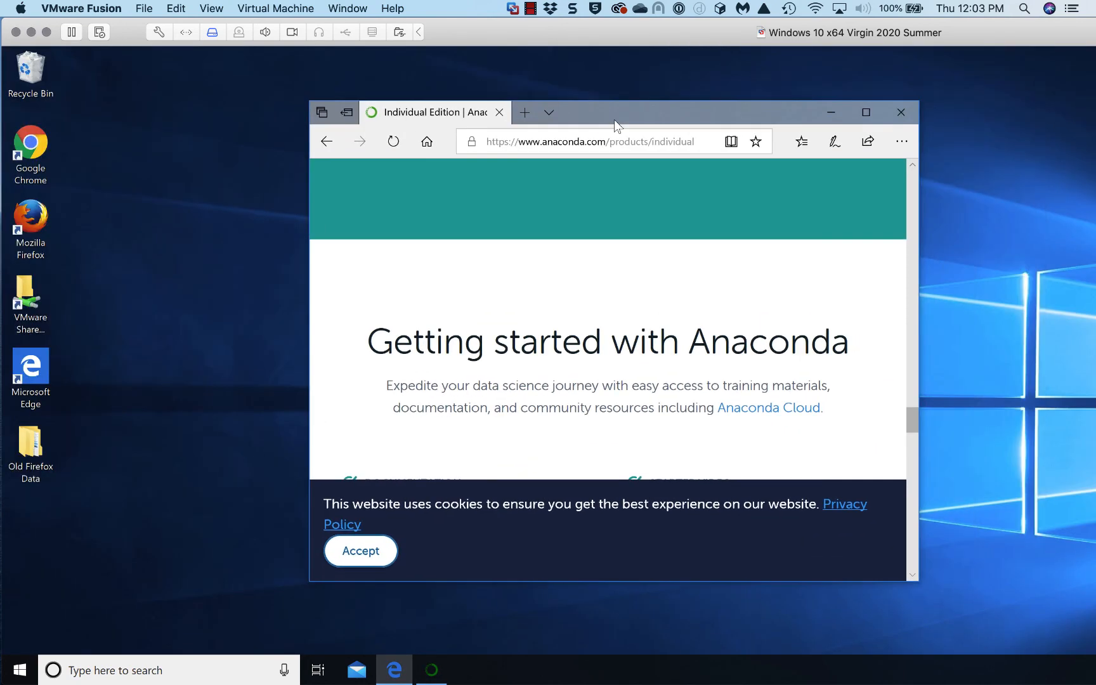
{"action": "left_click", "coordinate": [901, 113]}
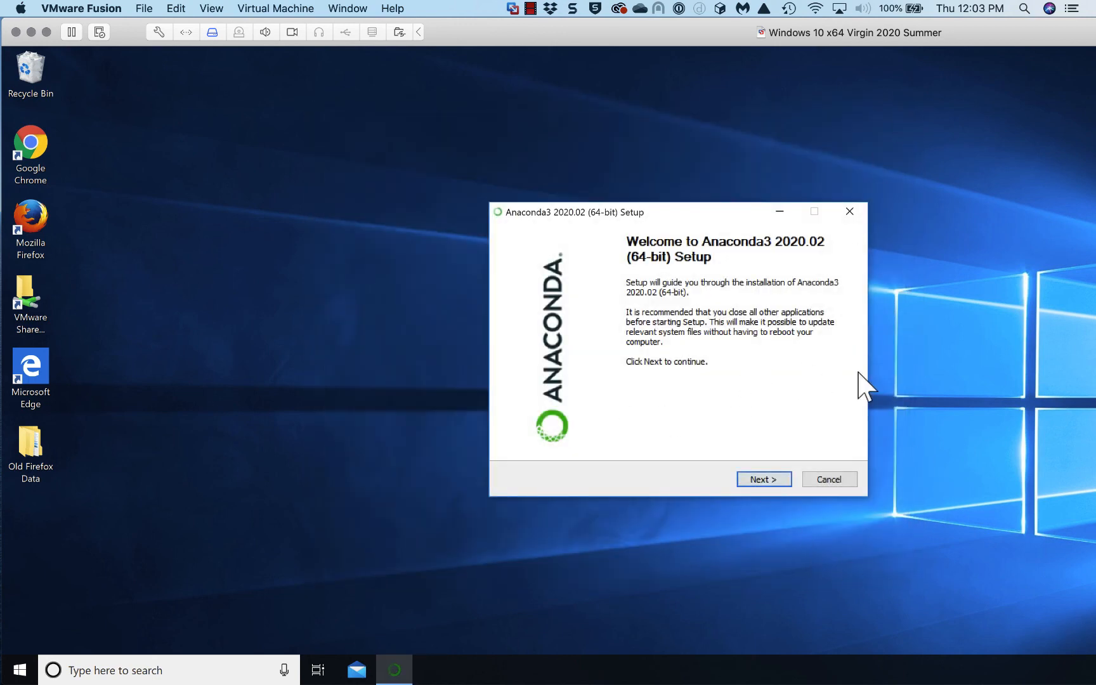
- Accept the license and install Anaconda3 for All Users in C:\ProgramData\Anaconda3, registered as the system Python 3.7 and not added to PATH
{"action": "left_click", "coordinate": [765, 481]}
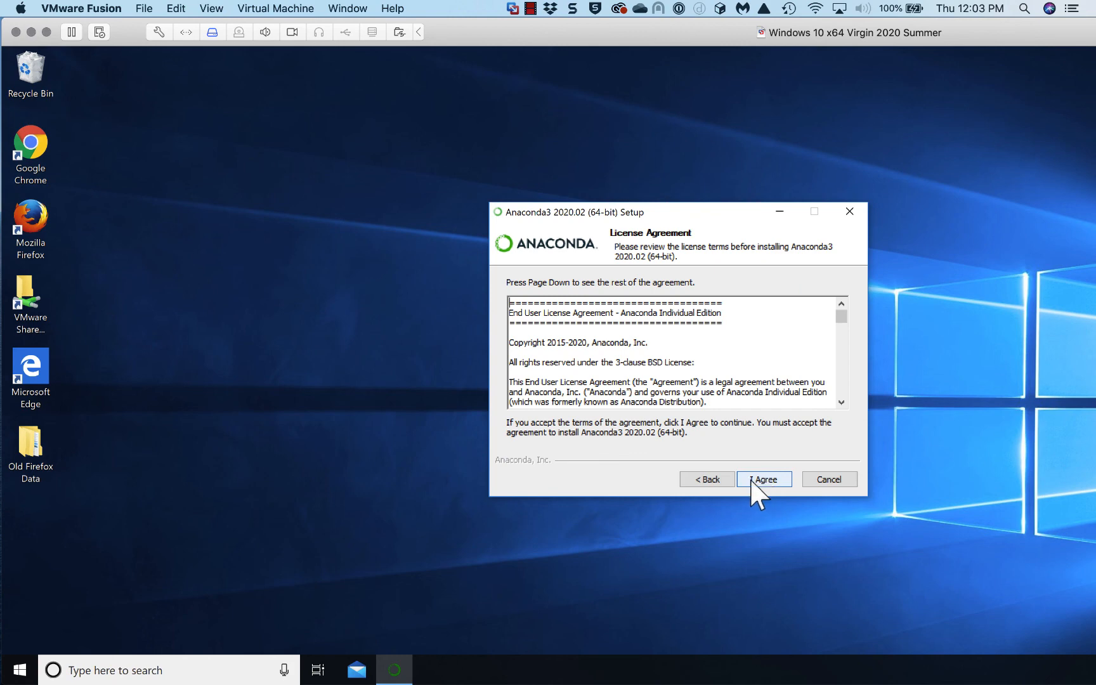
{"action": "left_click", "coordinate": [765, 480]}
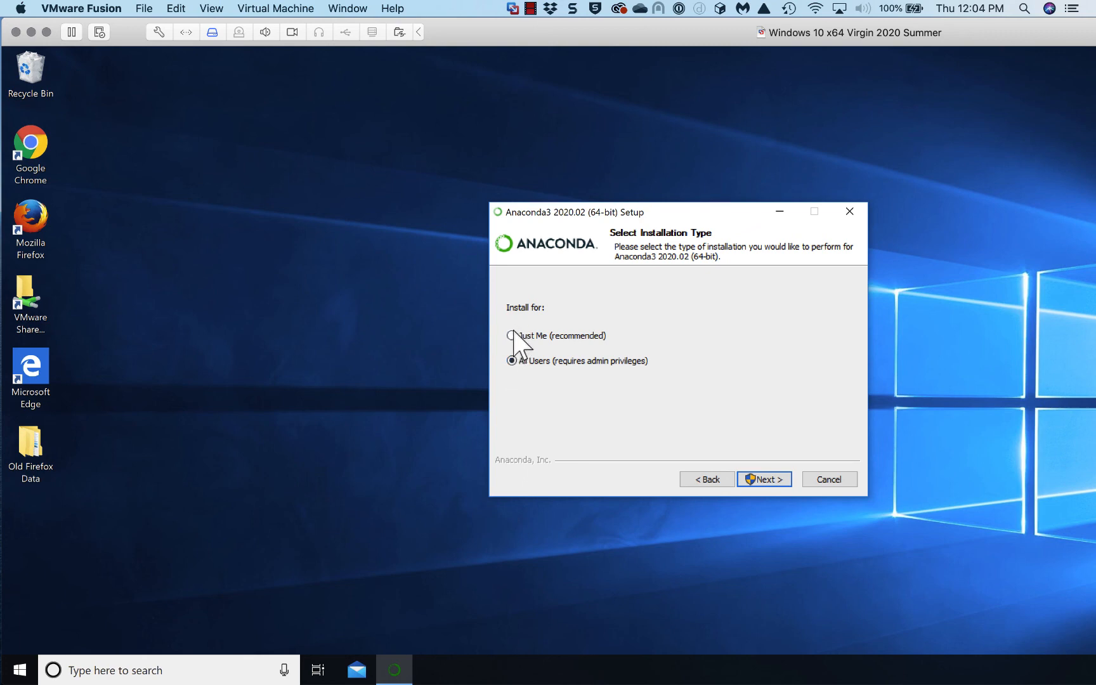
{"action": "left_click", "coordinate": [763, 480]}
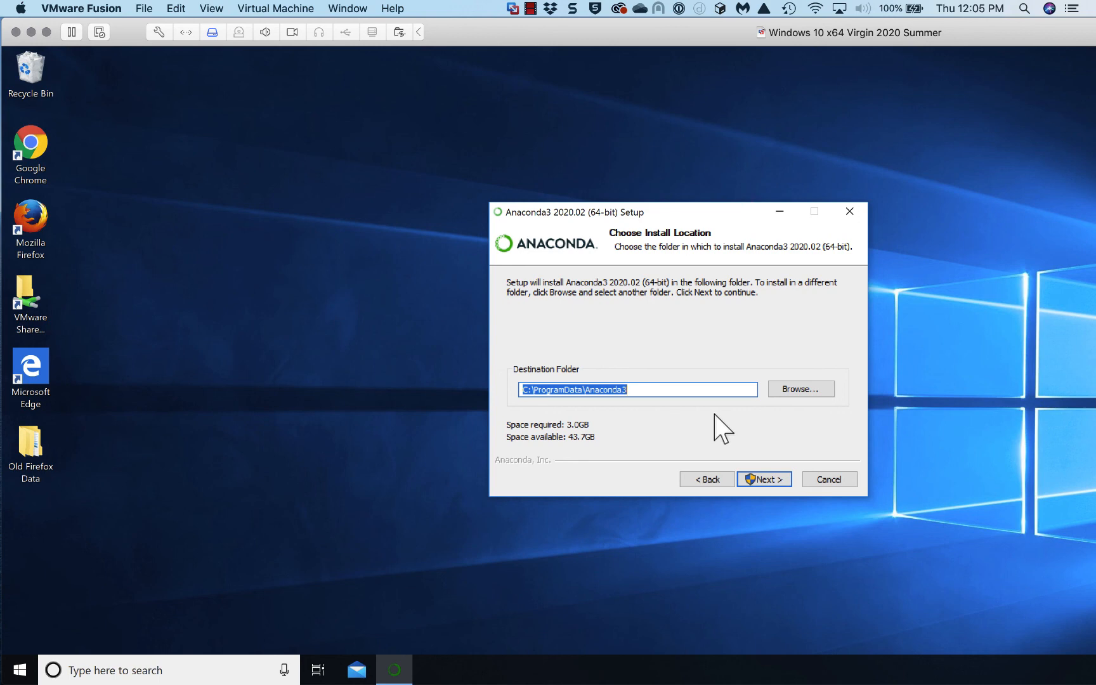
{"action": "left_click", "coordinate": [766, 477]}
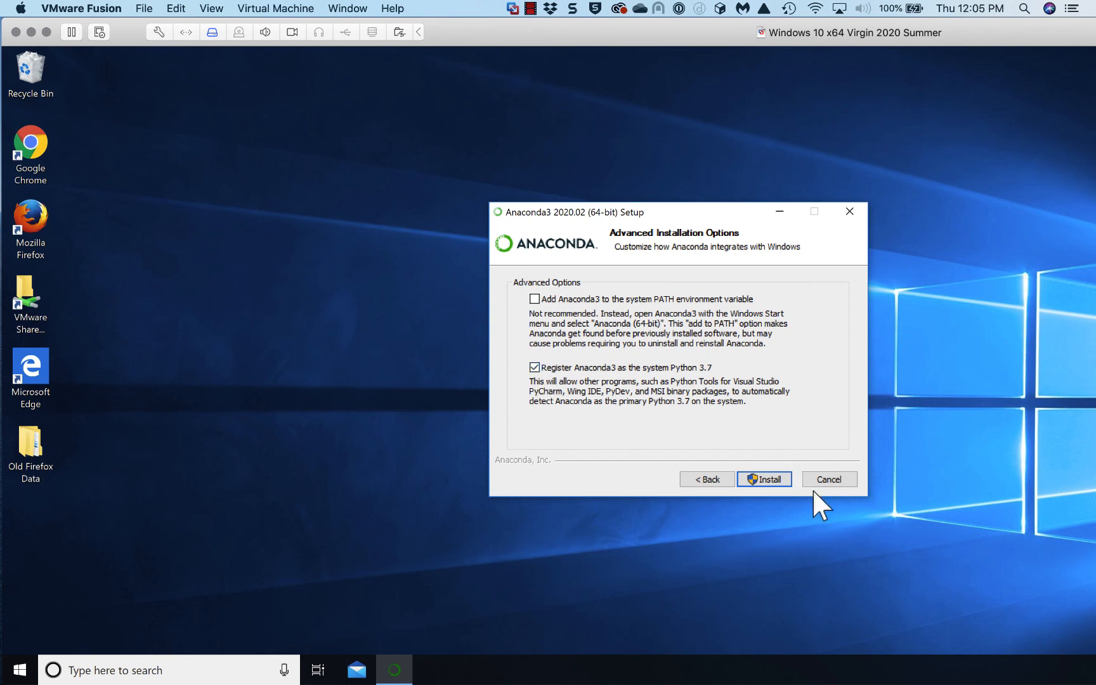
{"action": "left_click", "coordinate": [767, 478]}
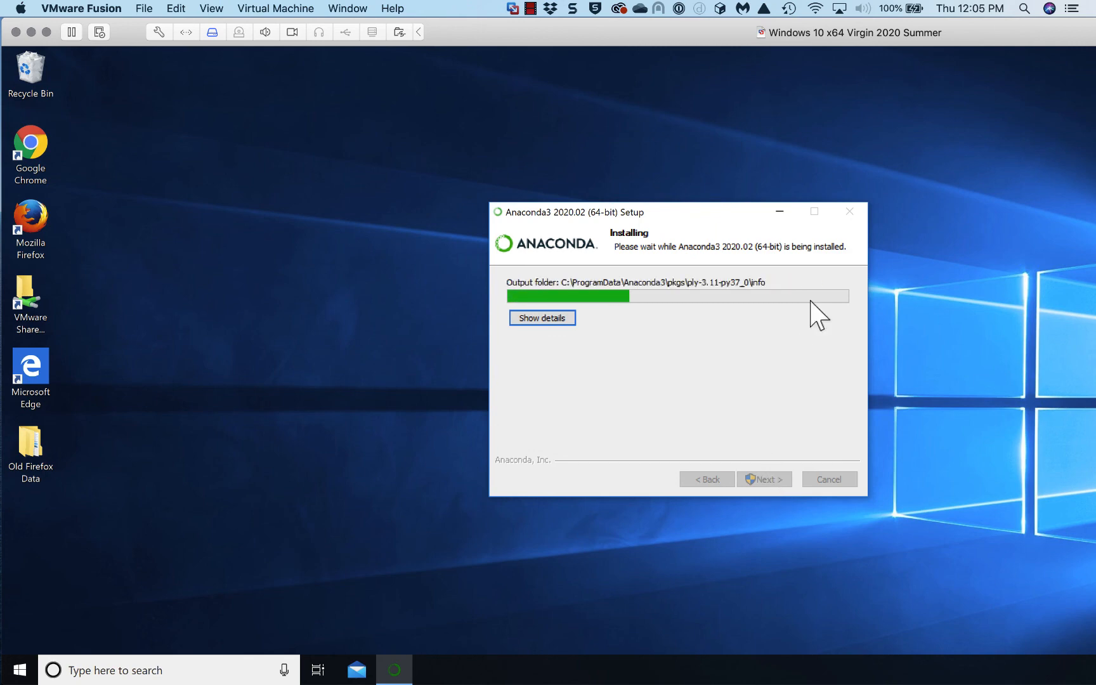
{"action": "left_click", "coordinate": [533, 9]}
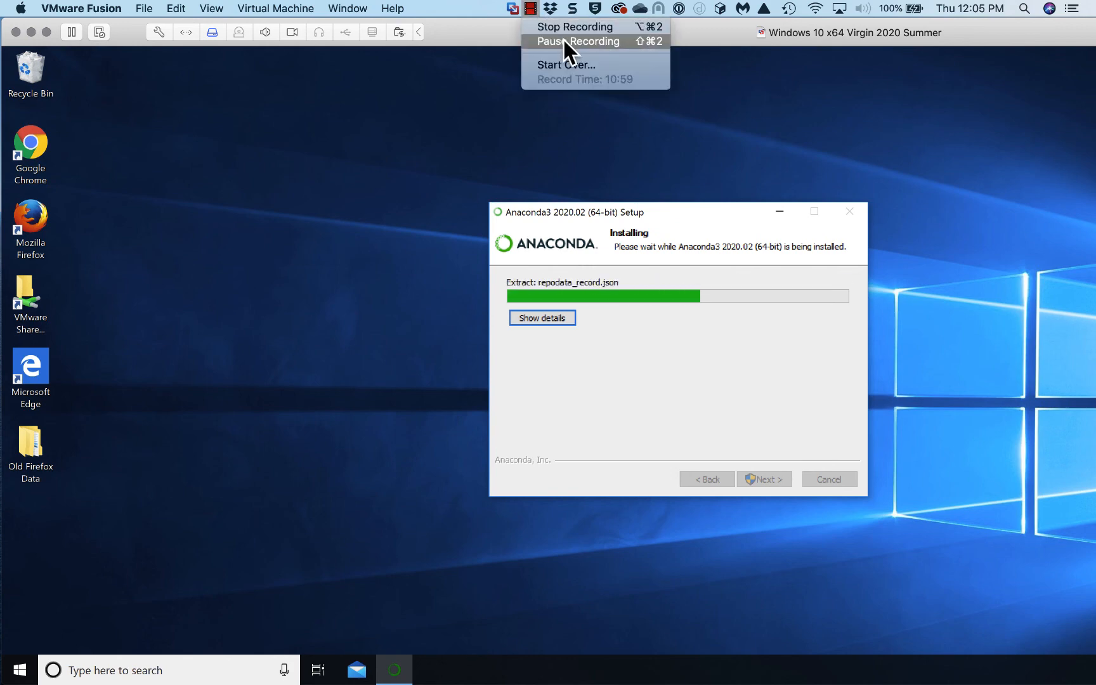
{"action": "left_click", "coordinate": [562, 38]}
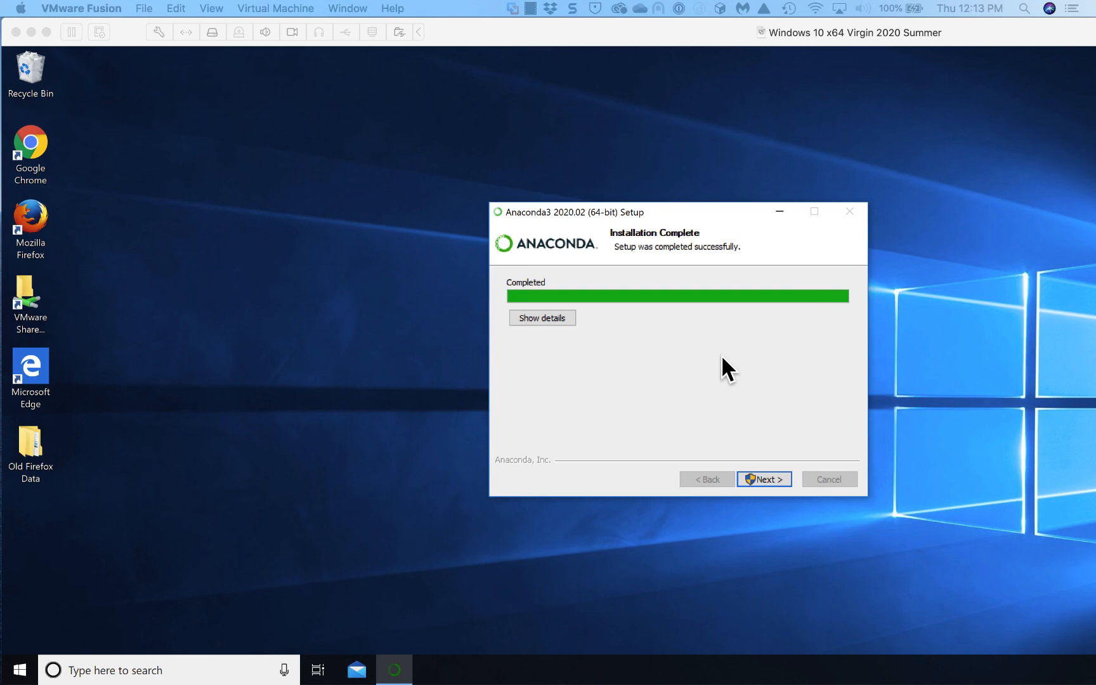
- Complete the Anaconda3 setup wizard, leaving Anaconda Individual Edition Tutorial and Learn More About Anaconda enabled
{"action": "left_click", "coordinate": [757, 479]}
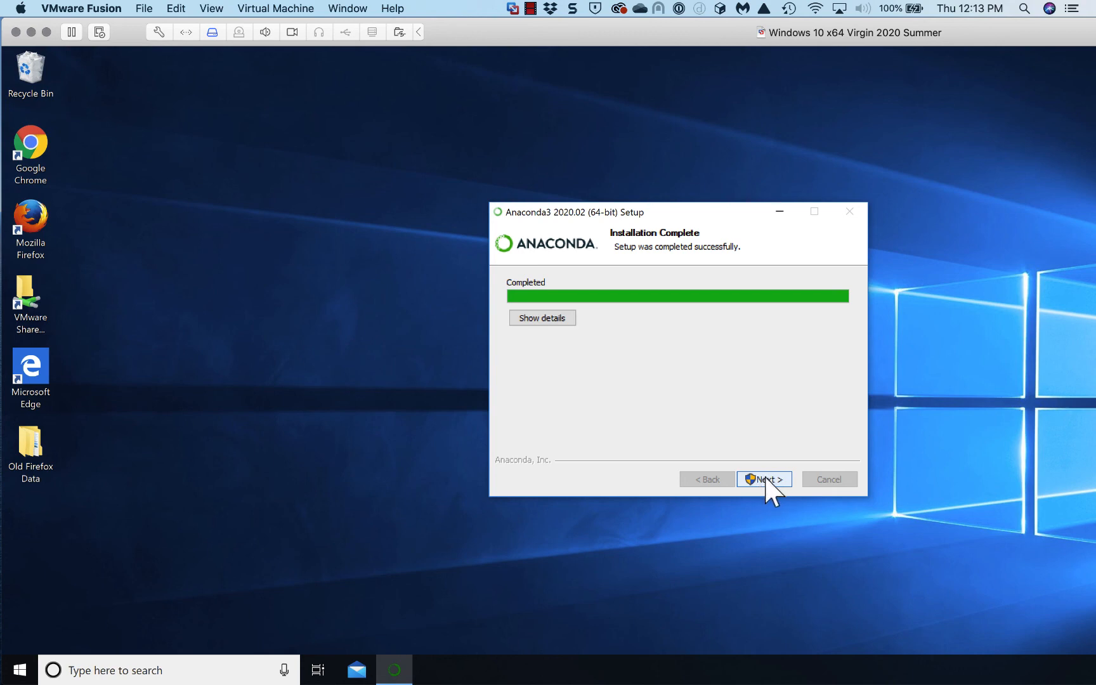
{"action": "left_click", "coordinate": [765, 480]}
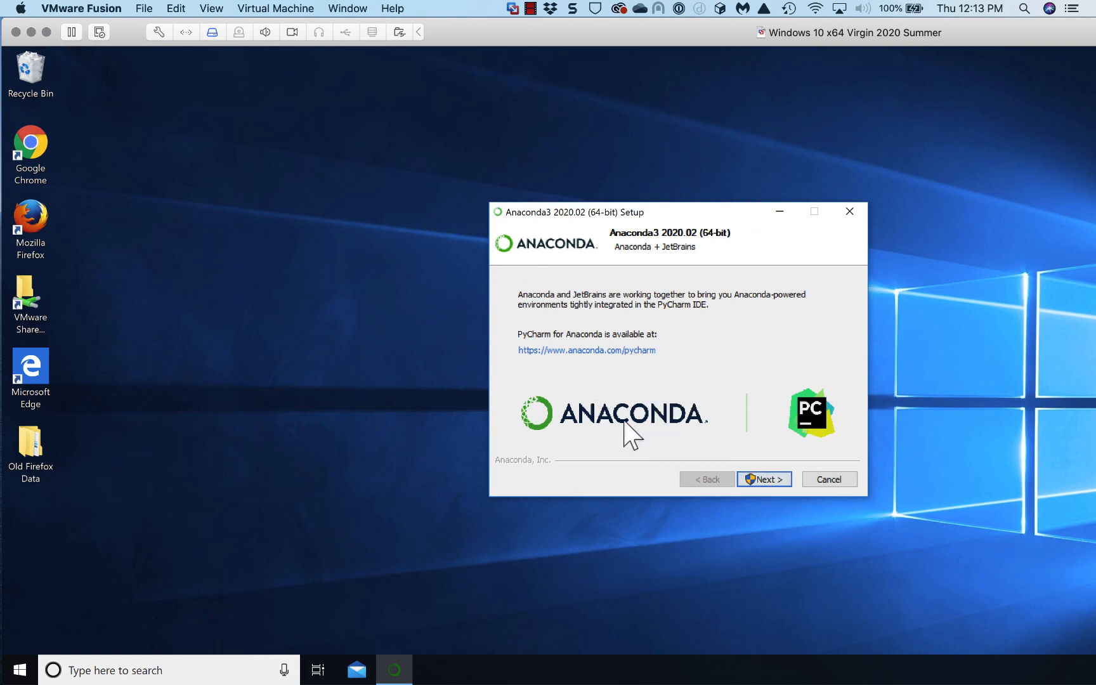
{"action": "left_click", "coordinate": [767, 480]}
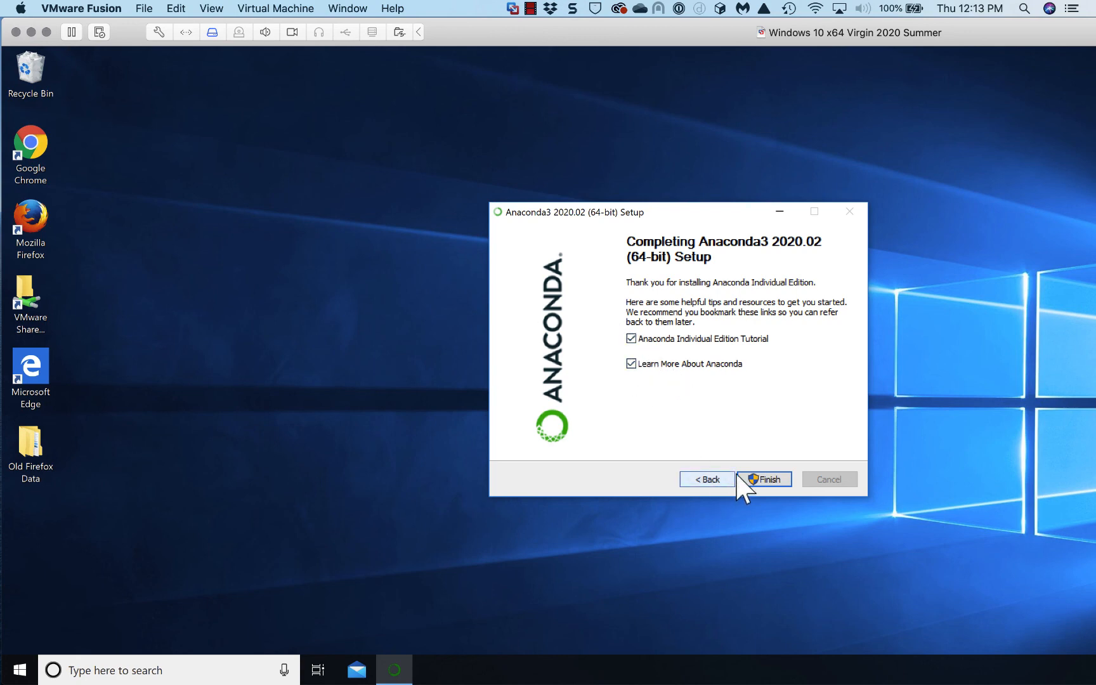
{"action": "left_click", "coordinate": [771, 479]}
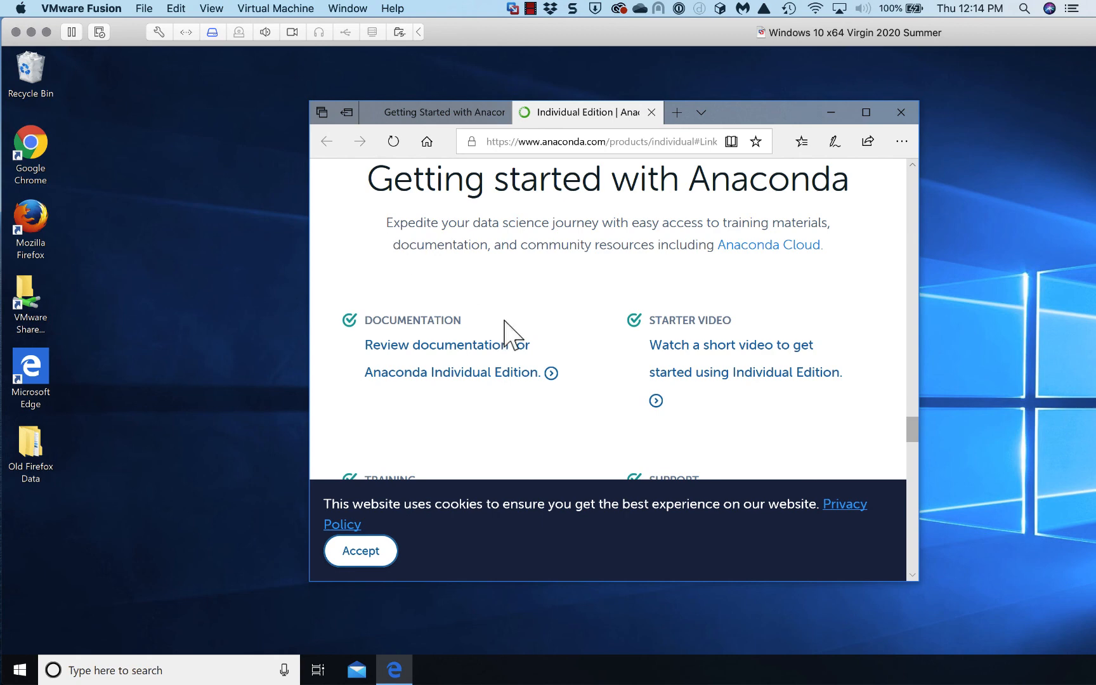
- Look through the Getting started with Anaconda page, and close all browser tabs with Always close all tabs enabled
{"action": "scroll", "coordinate": [527, 330], "scroll_direction": "down", "scroll_amount": 10}
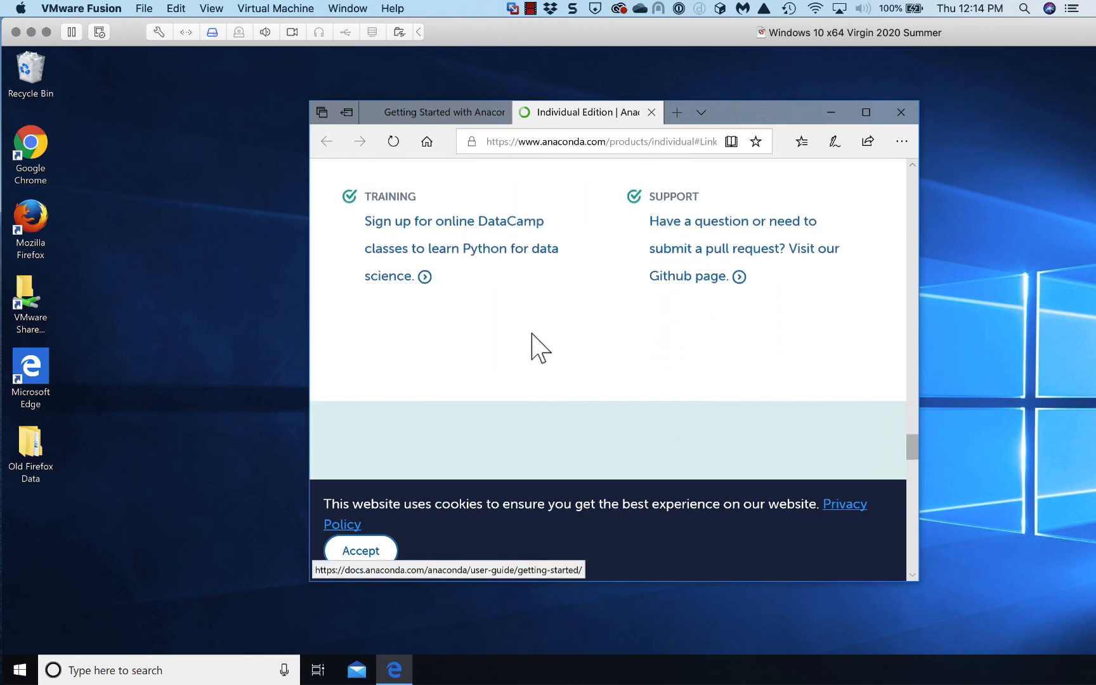
{"action": "scroll", "coordinate": [530, 343], "scroll_direction": "down", "scroll_amount": 3}
{"action": "scroll", "coordinate": [522, 355], "scroll_direction": "up", "scroll_amount": 6}
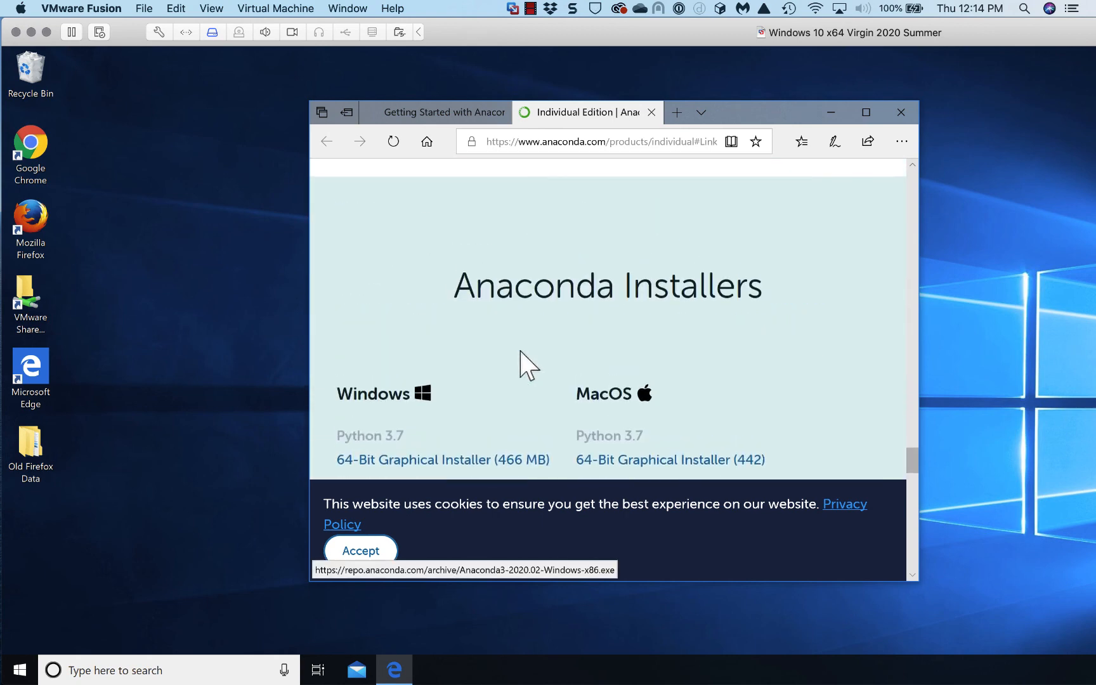
{"action": "scroll", "coordinate": [514, 358], "scroll_direction": "up", "scroll_amount": 2}
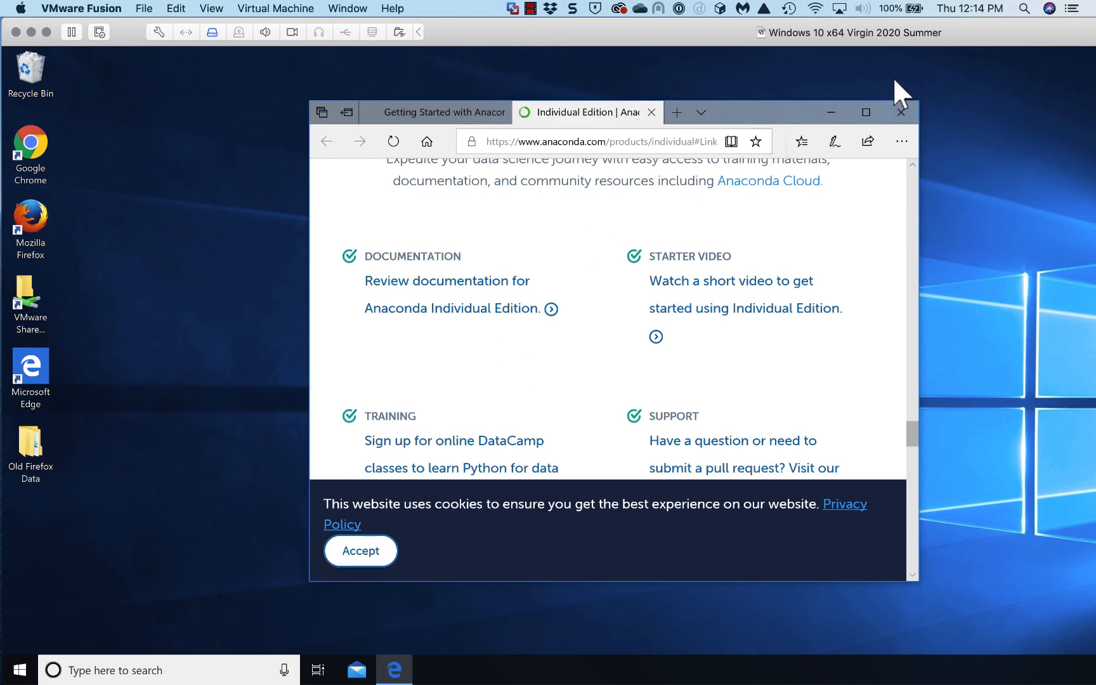
{"action": "left_click", "coordinate": [901, 113]}
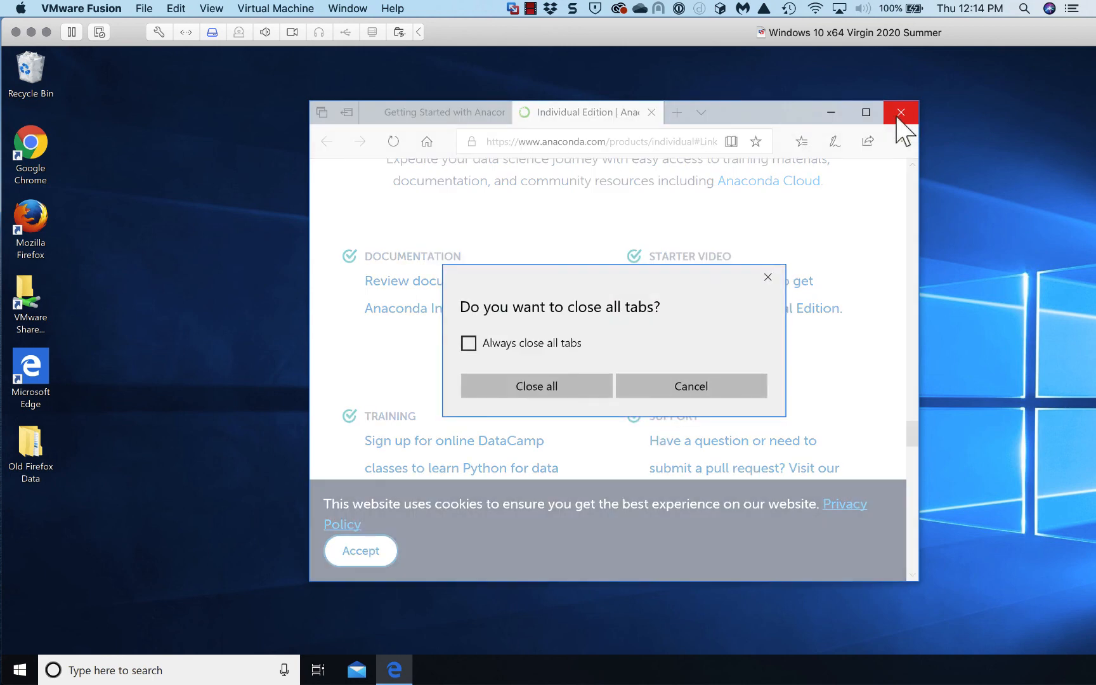
{"action": "left_click", "coordinate": [471, 343]}
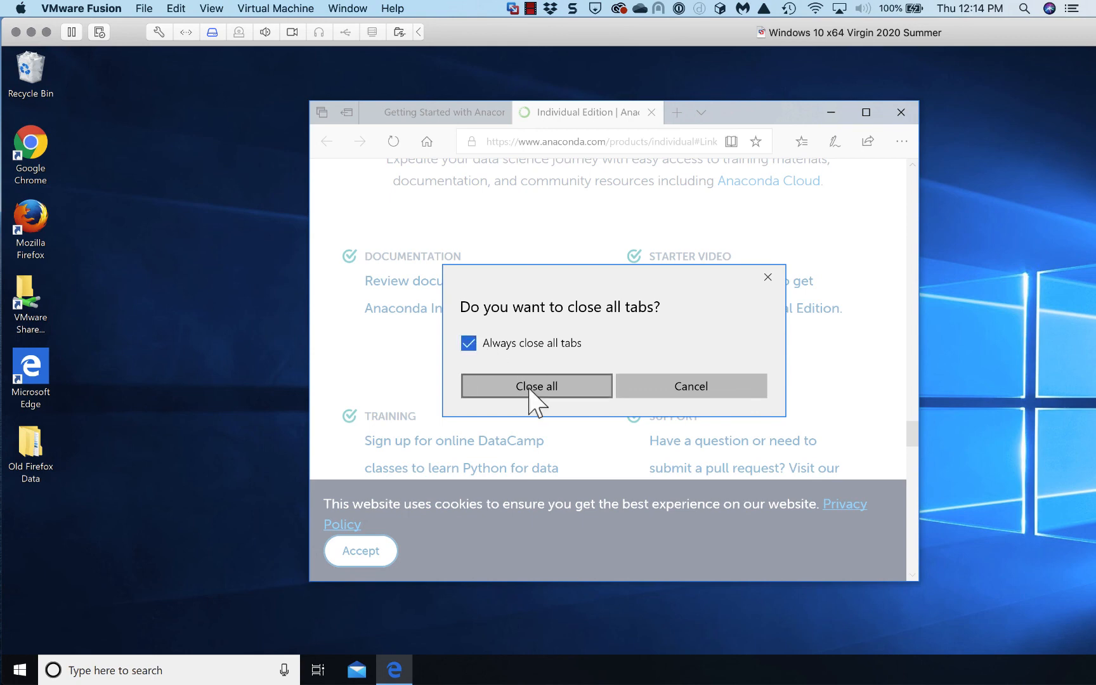
{"action": "left_click", "coordinate": [530, 387]}
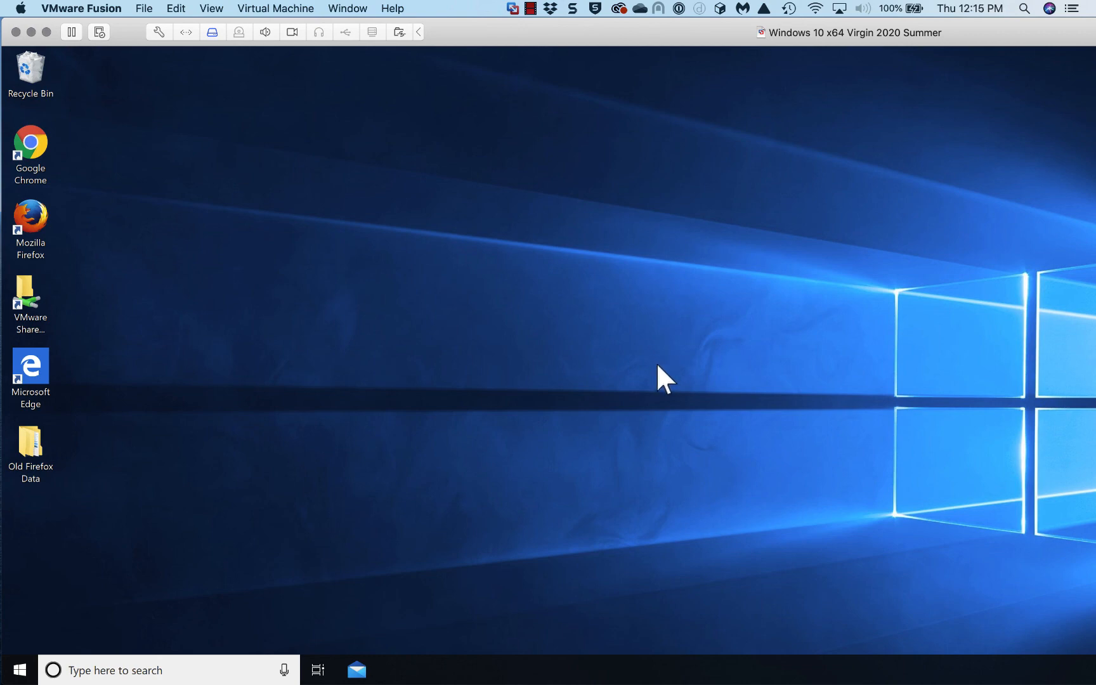
- Pin Anaconda Prompt (Anaconda3) from the Anaconda3 (64-bit) program group to the Windows taskbar
{"action": "left_click", "coordinate": [19, 669]}
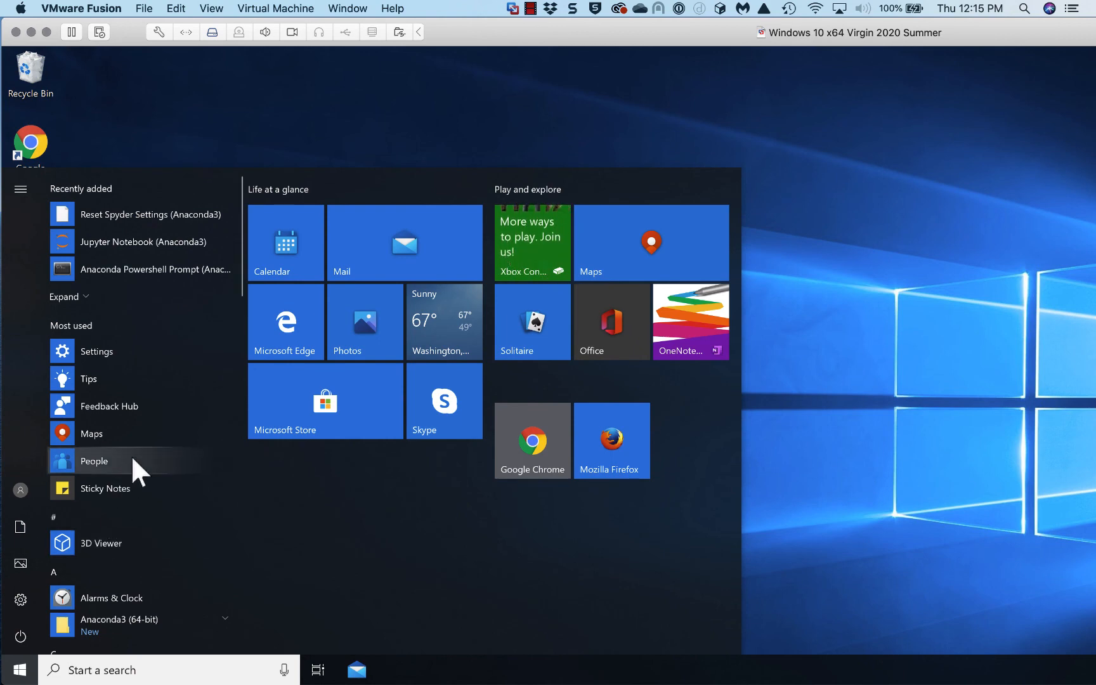
{"action": "scroll", "coordinate": [131, 455], "scroll_direction": "down", "scroll_amount": 5}
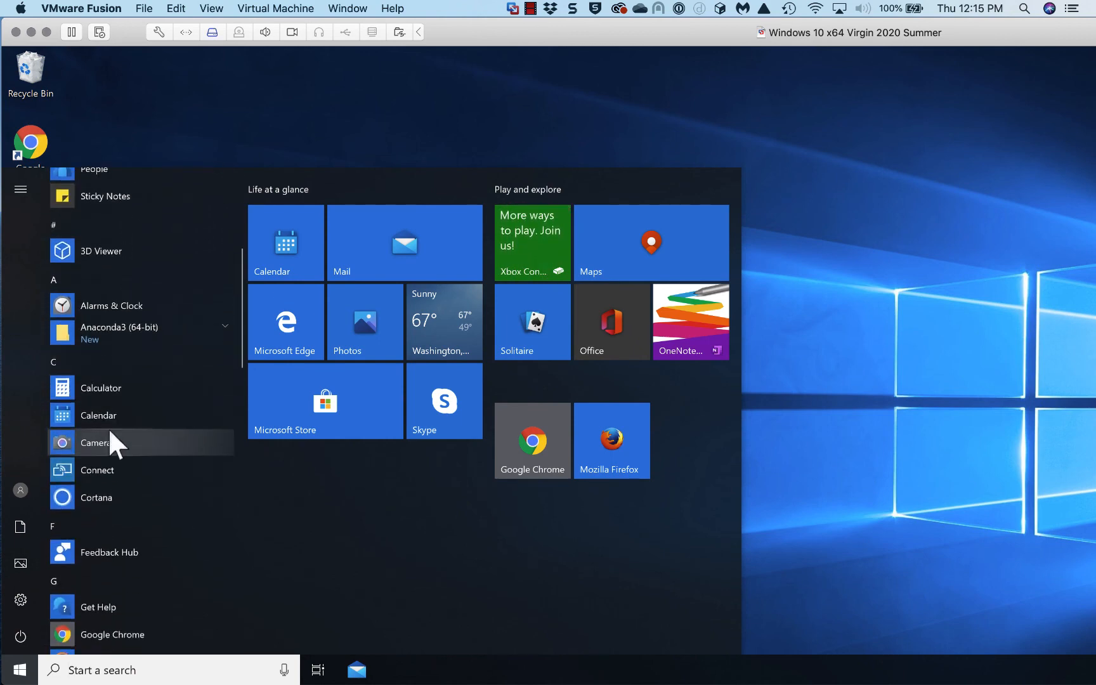
{"action": "left_click", "coordinate": [223, 321]}
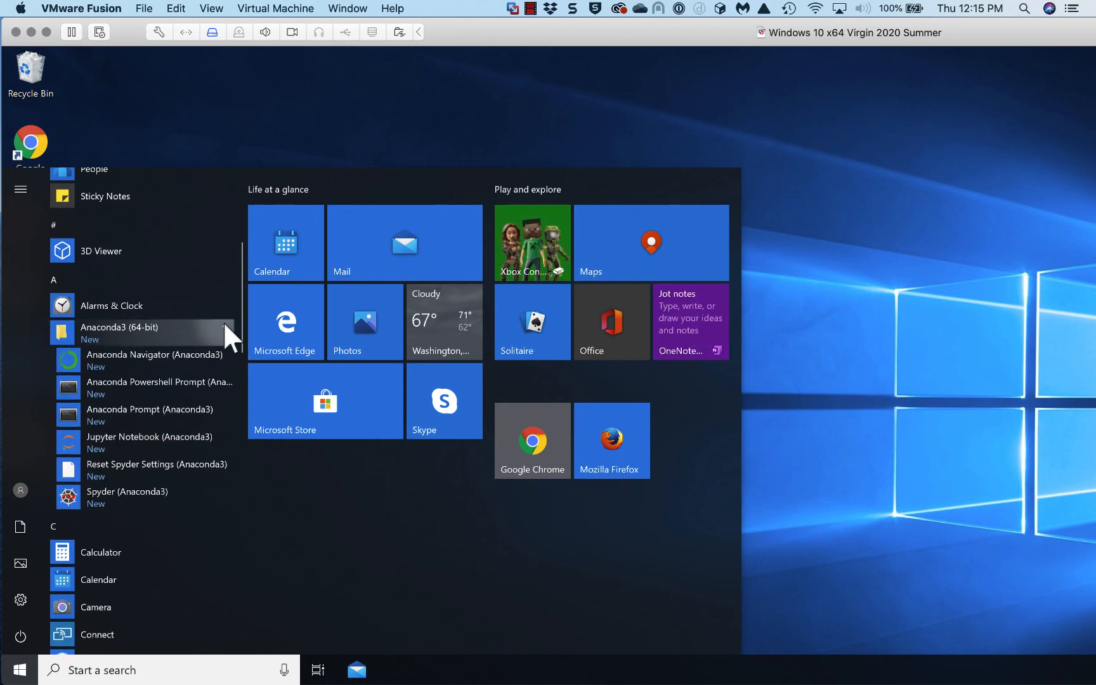
{"action": "left_click", "coordinate": [92, 417]}
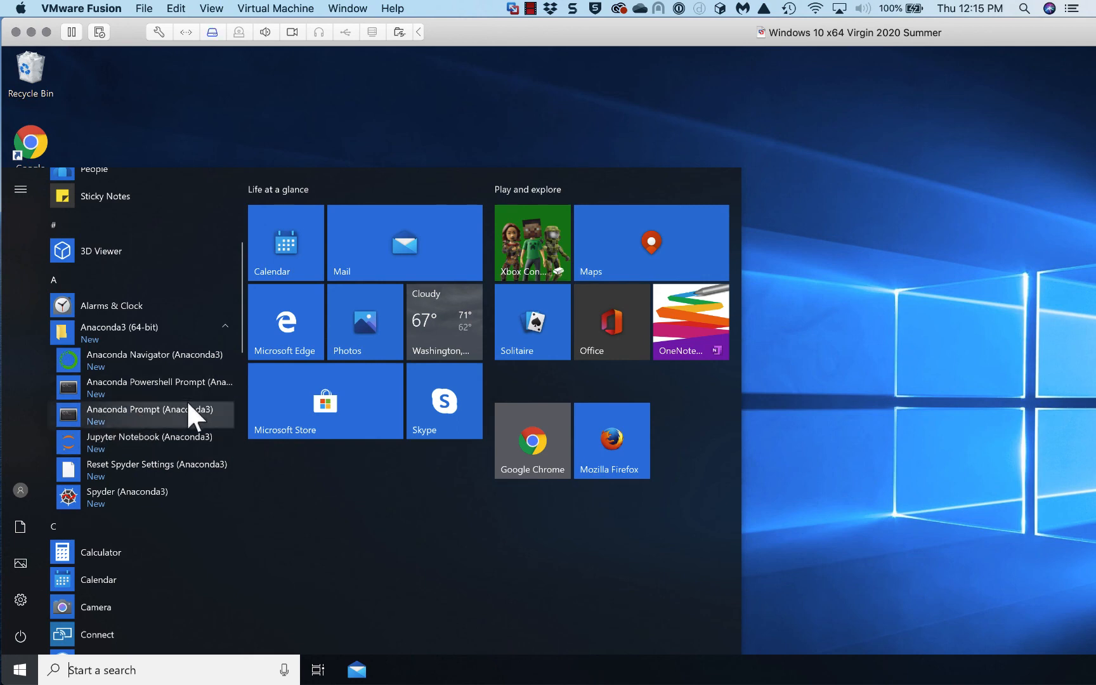
{"action": "right_click", "coordinate": [134, 409]}
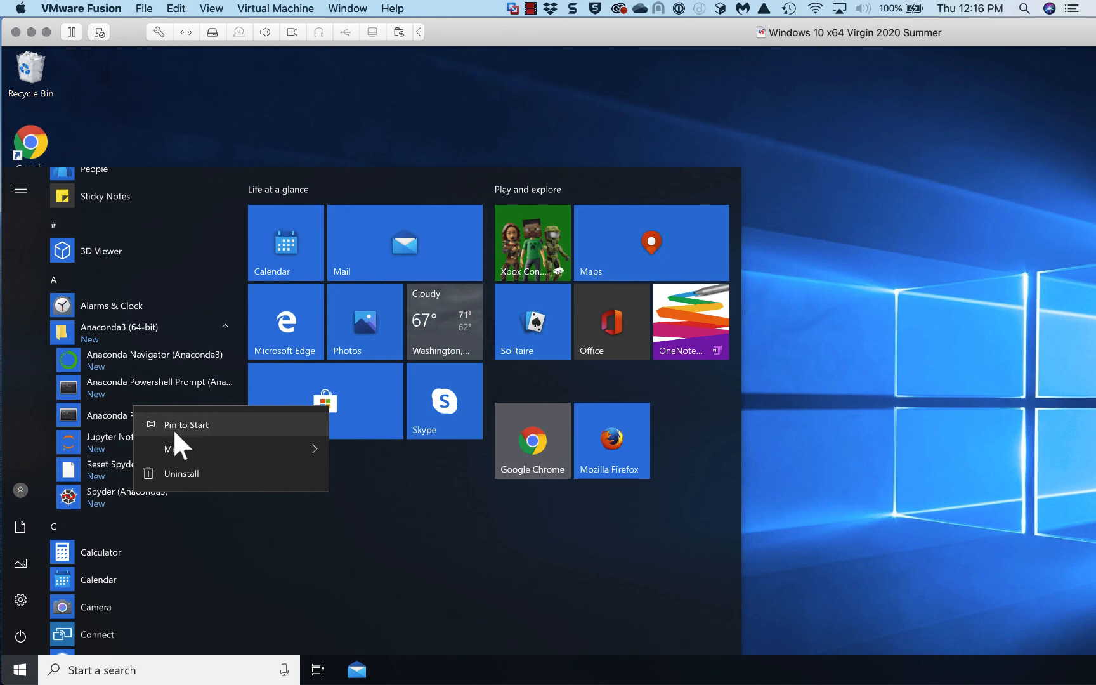
{"action": "mouse_move", "coordinate": [176, 442]}
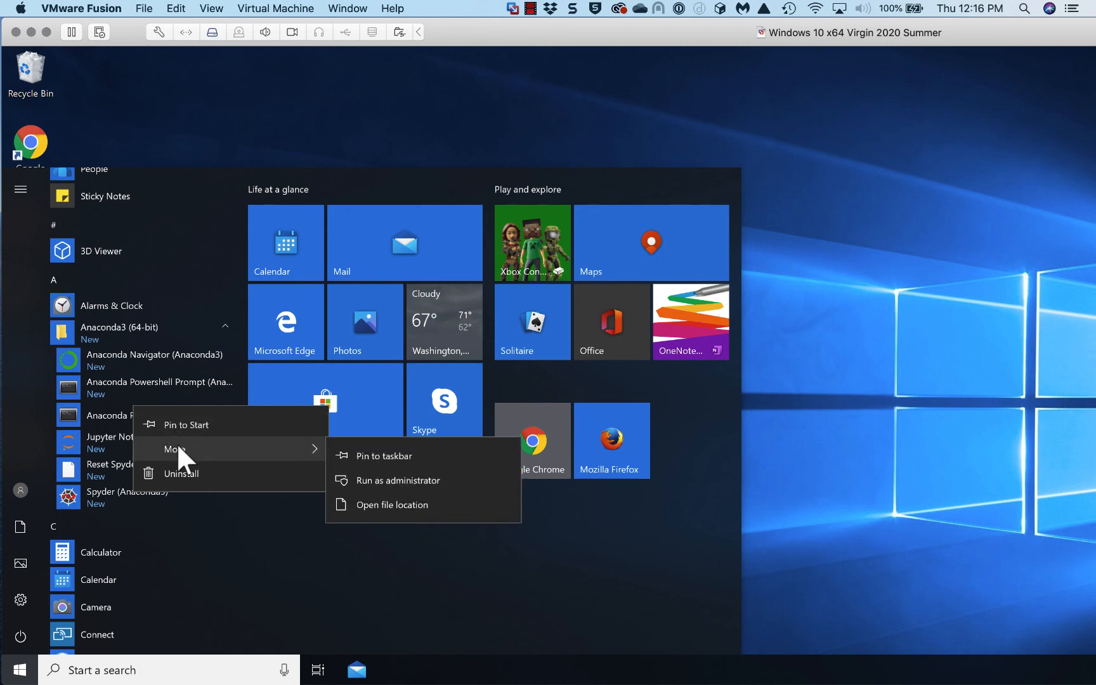
{"action": "left_click", "coordinate": [381, 455]}
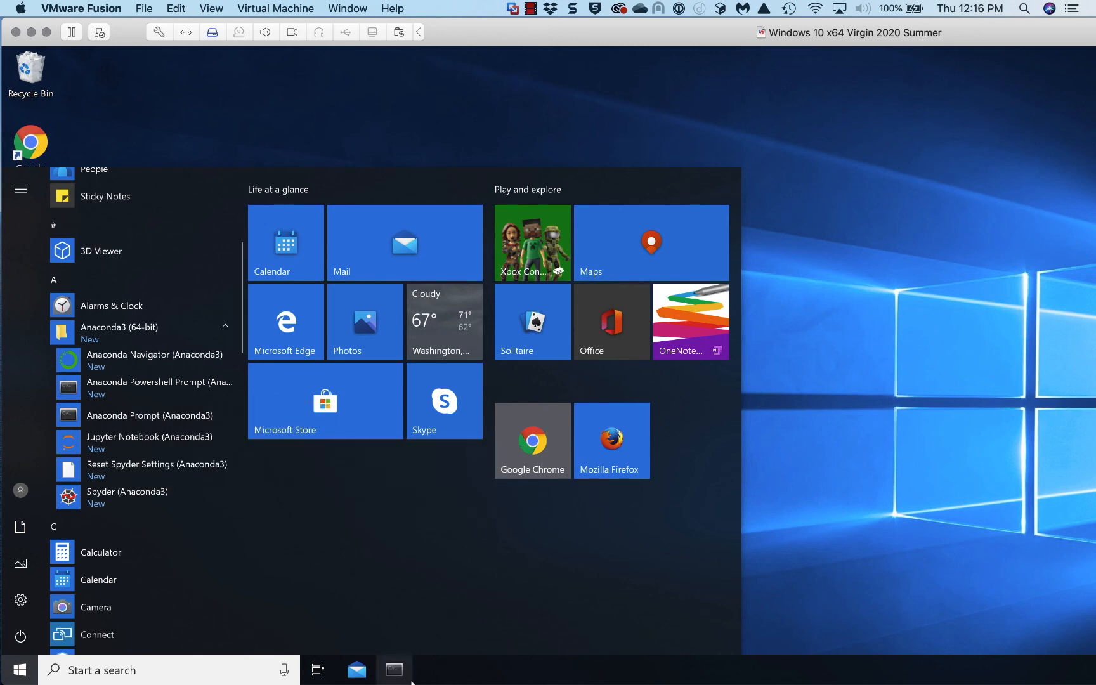
{"action": "mouse_move", "coordinate": [401, 670]}
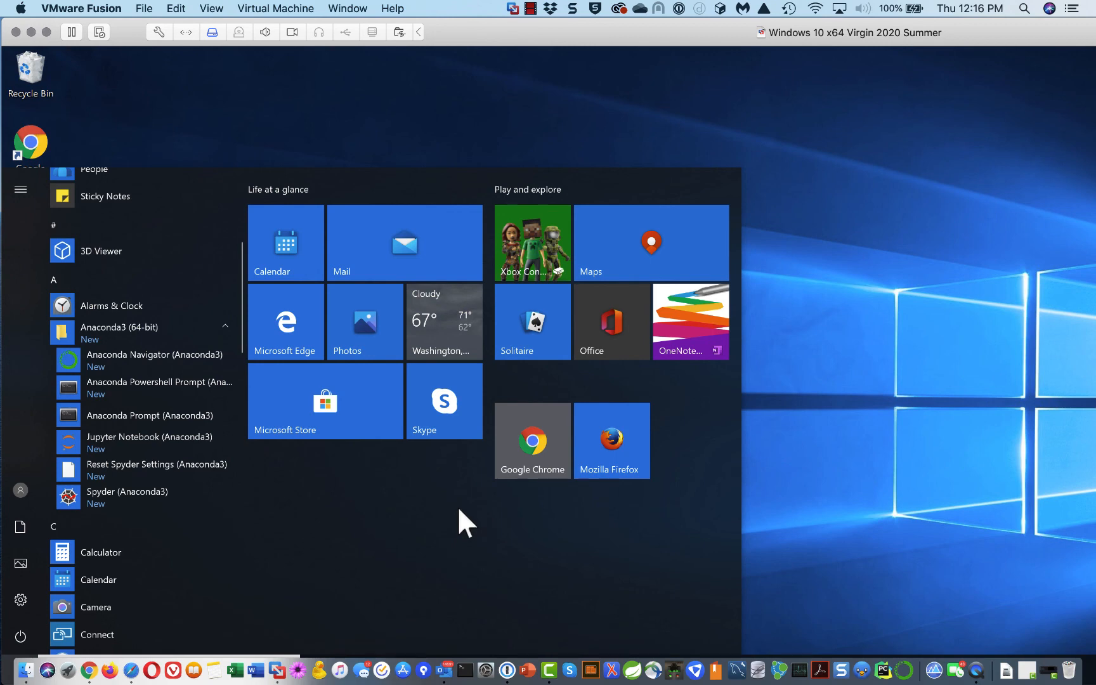
{"action": "left_click", "coordinate": [817, 519]}
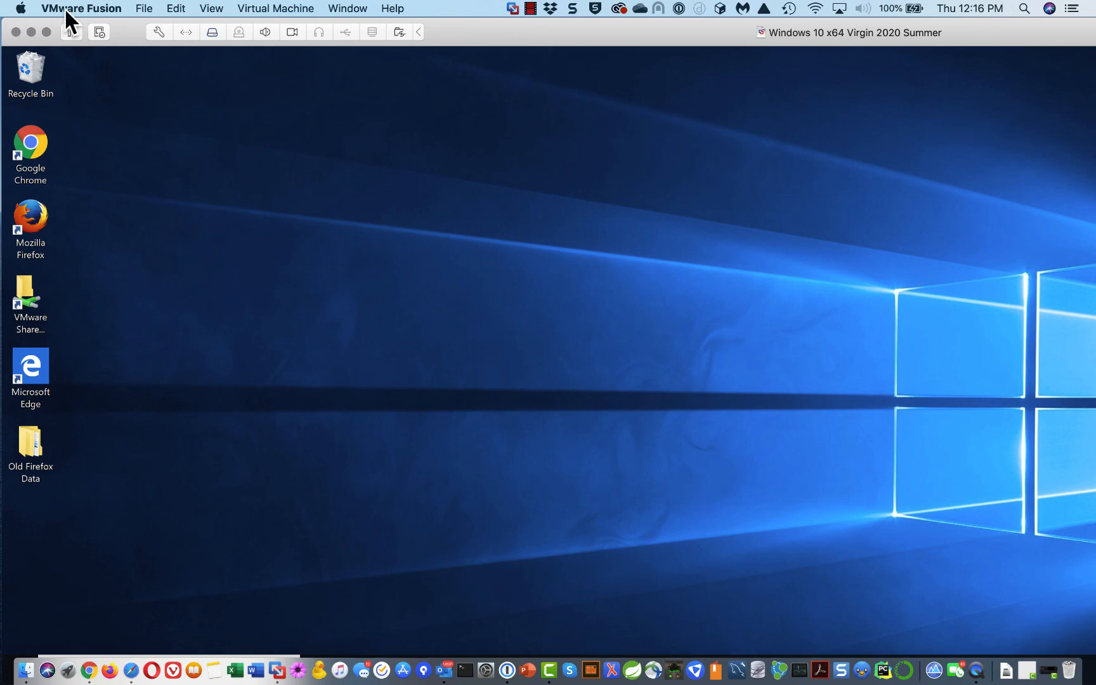
- Resize and reposition the virtual machine window so the Windows taskbar sits just above the Mac Dock
{"action": "left_click_drag", "start_coordinate": [1, 38], "coordinate": [18, 48]}
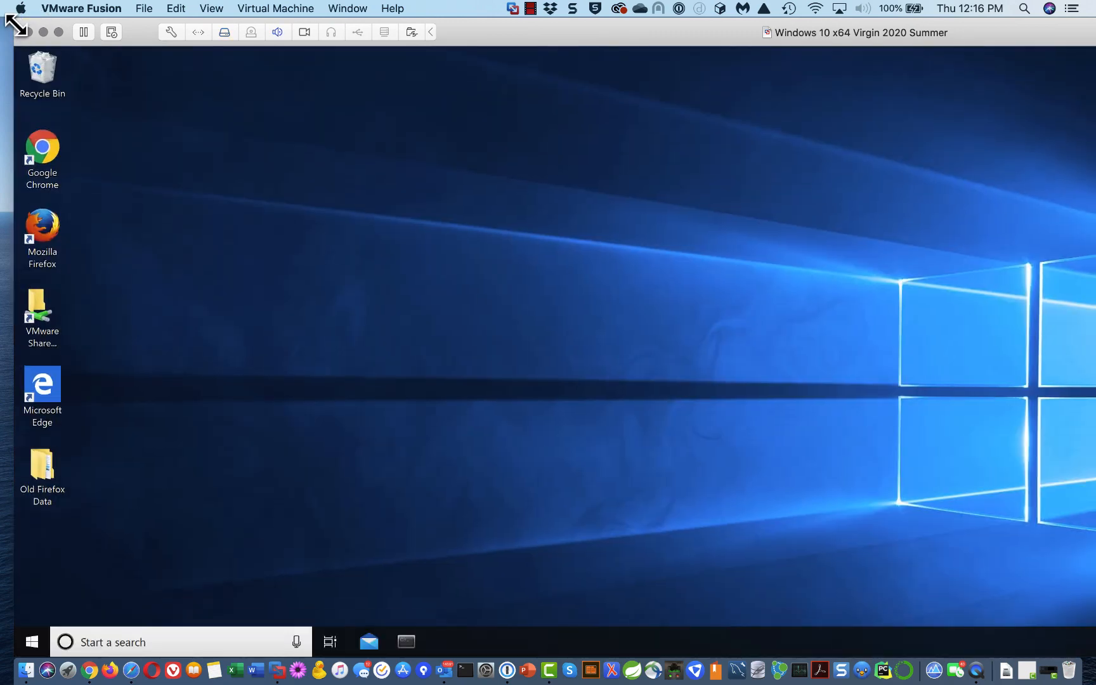
{"action": "left_click_drag", "start_coordinate": [17, 24], "coordinate": [31, 51]}
{"action": "left_click_drag", "start_coordinate": [130, 59], "coordinate": [115, 35]}
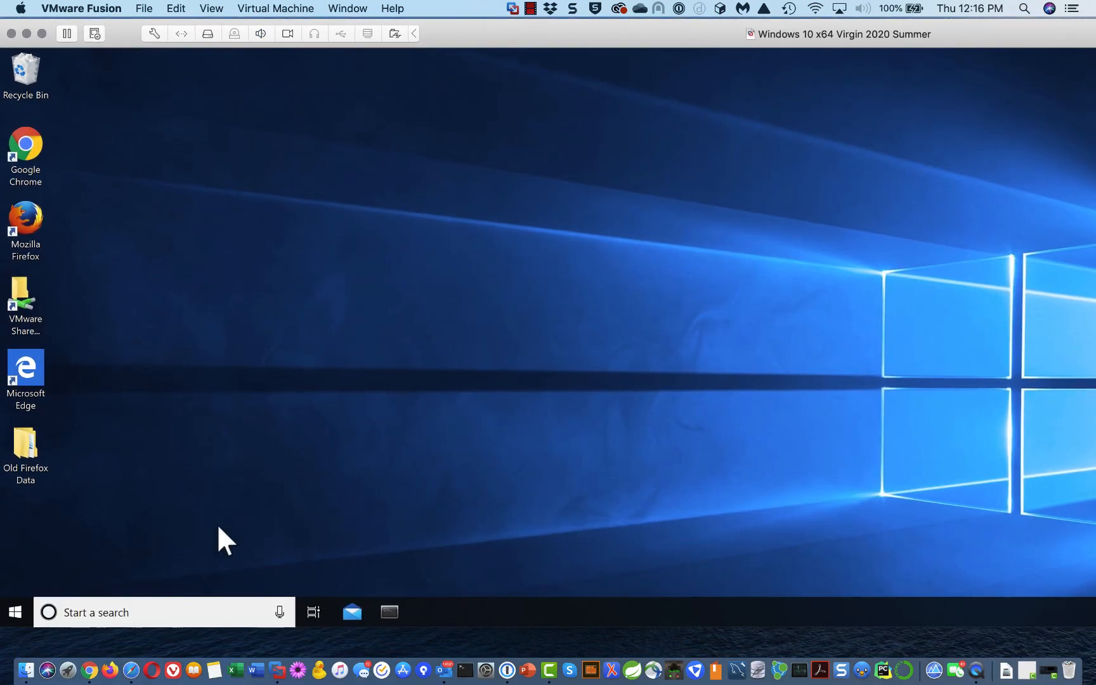
{"action": "left_click_drag", "start_coordinate": [573, 629], "coordinate": [574, 653]}
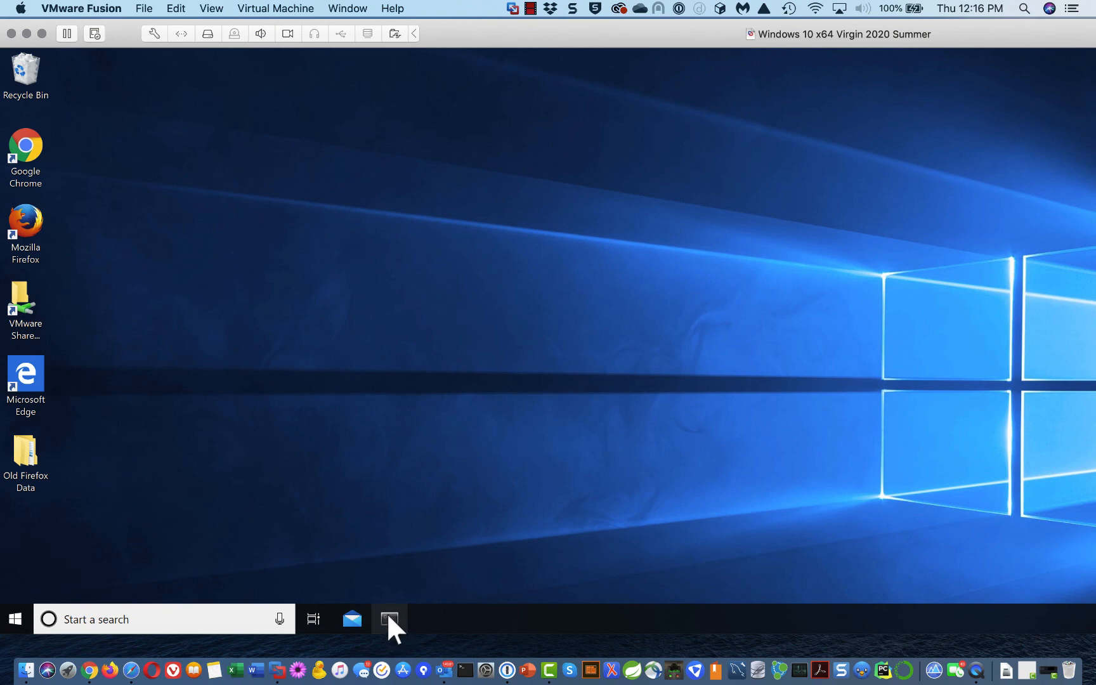
- Open the pinned Anaconda Prompt, run conda info, and review its output from the beginning
{"action": "left_click", "coordinate": [389, 614]}
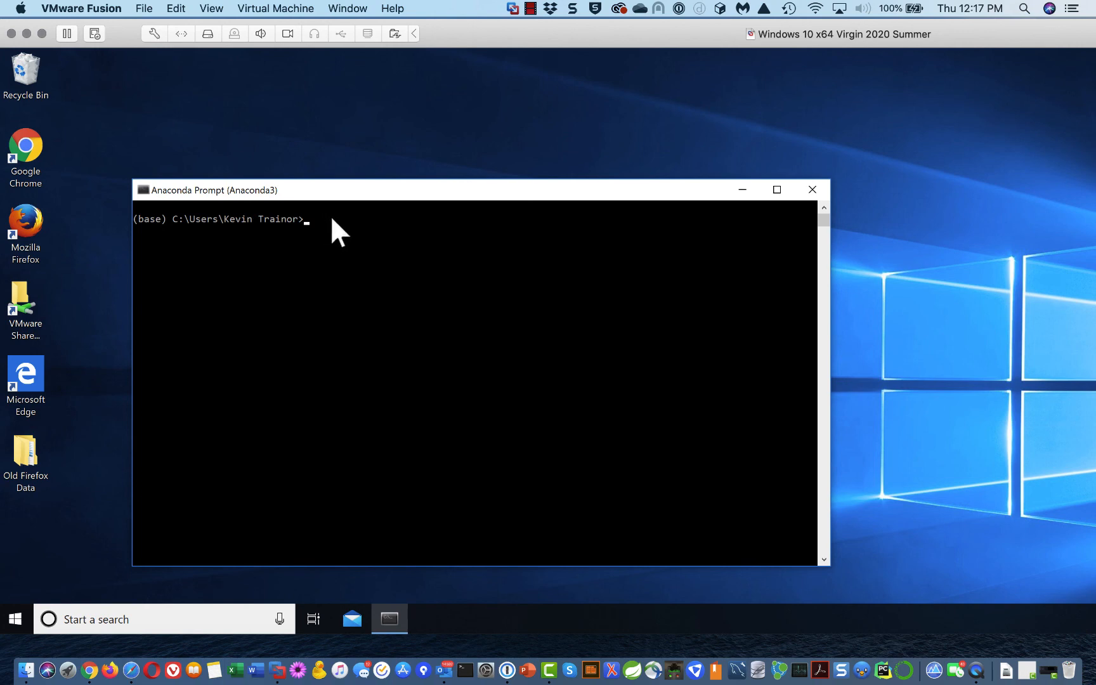
{"action": "left_click", "coordinate": [305, 218]}
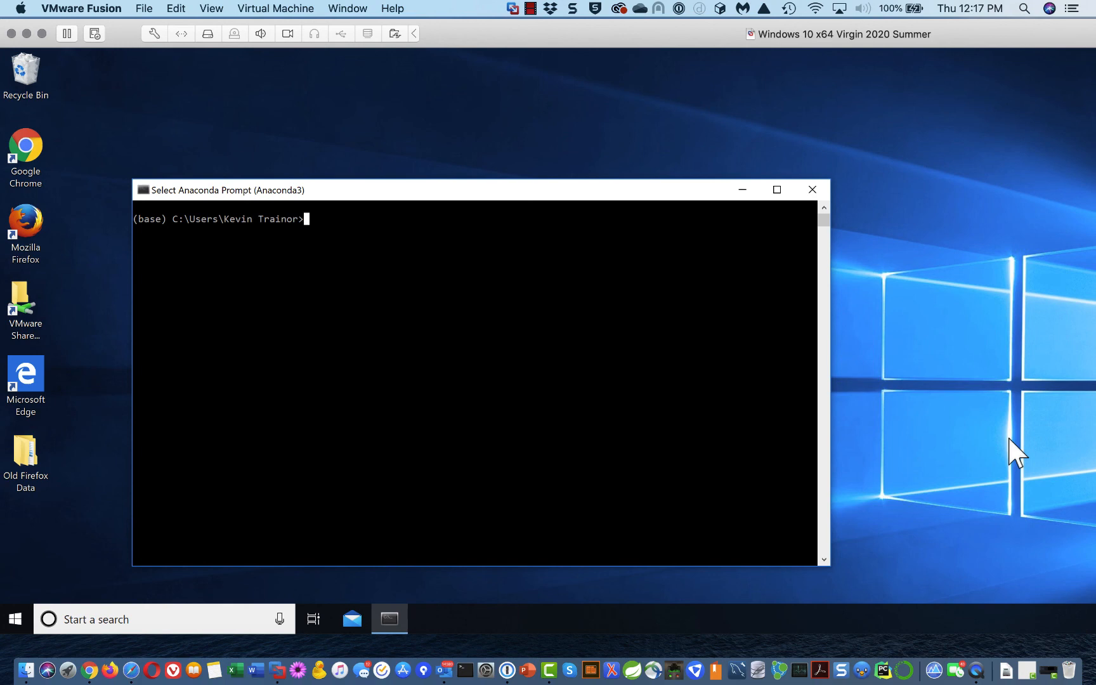
{"action": "type", "text": "conda "}
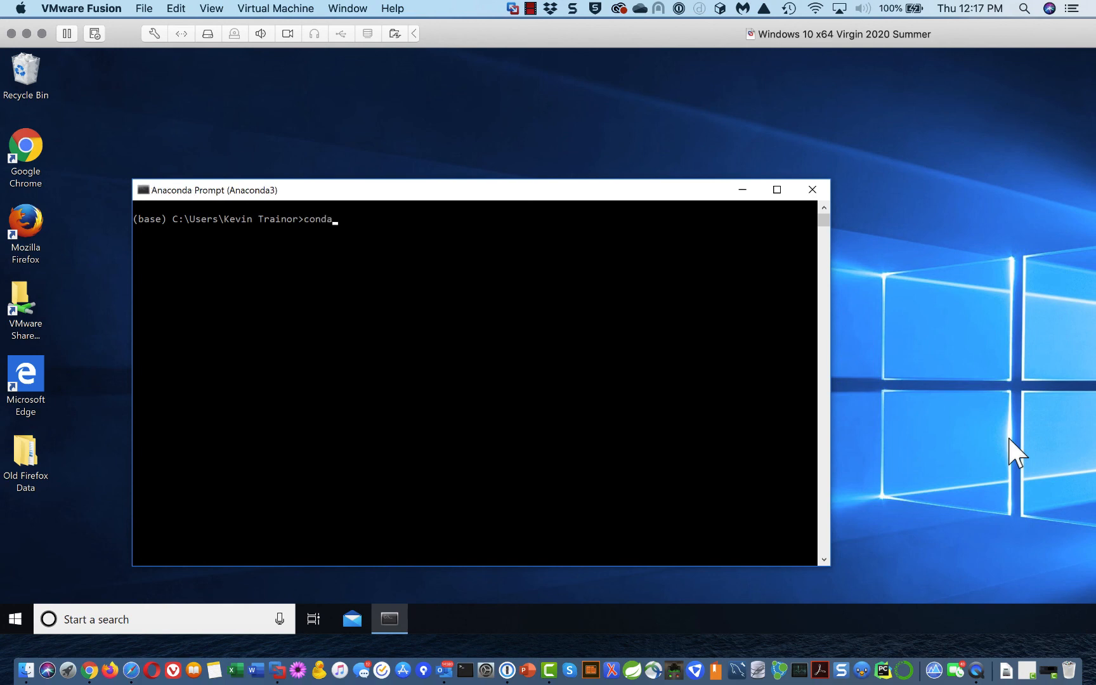
{"action": "type", "text": "info"}
{"action": "key", "text": "Return"}
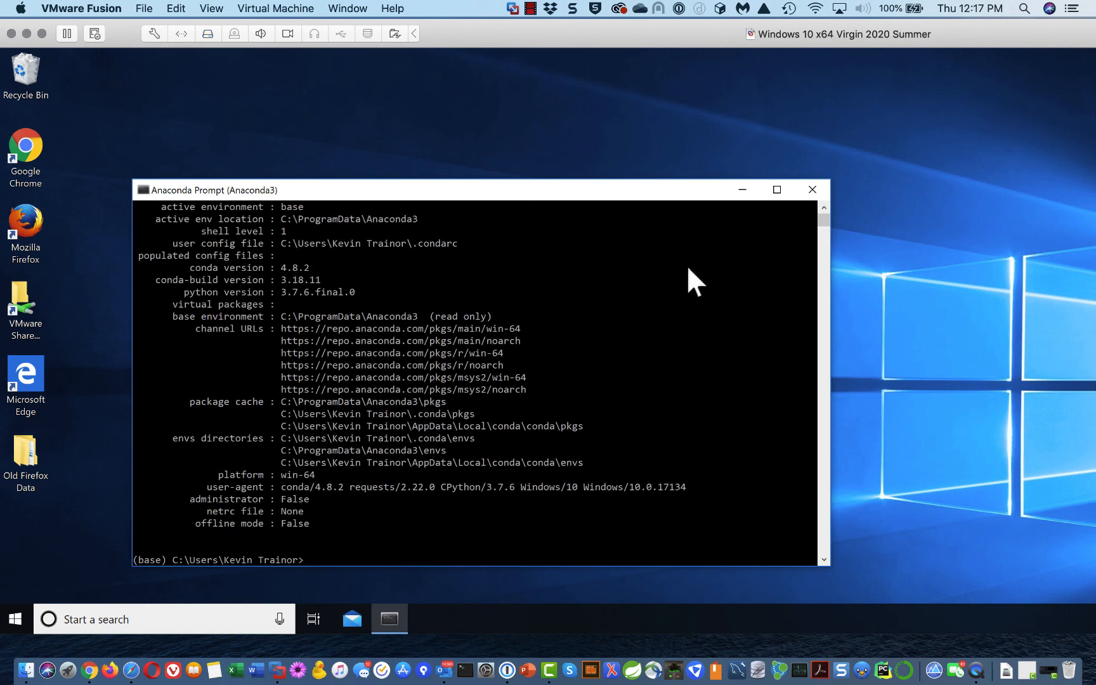
{"action": "scroll", "coordinate": [619, 346], "scroll_direction": "up", "scroll_amount": 1}
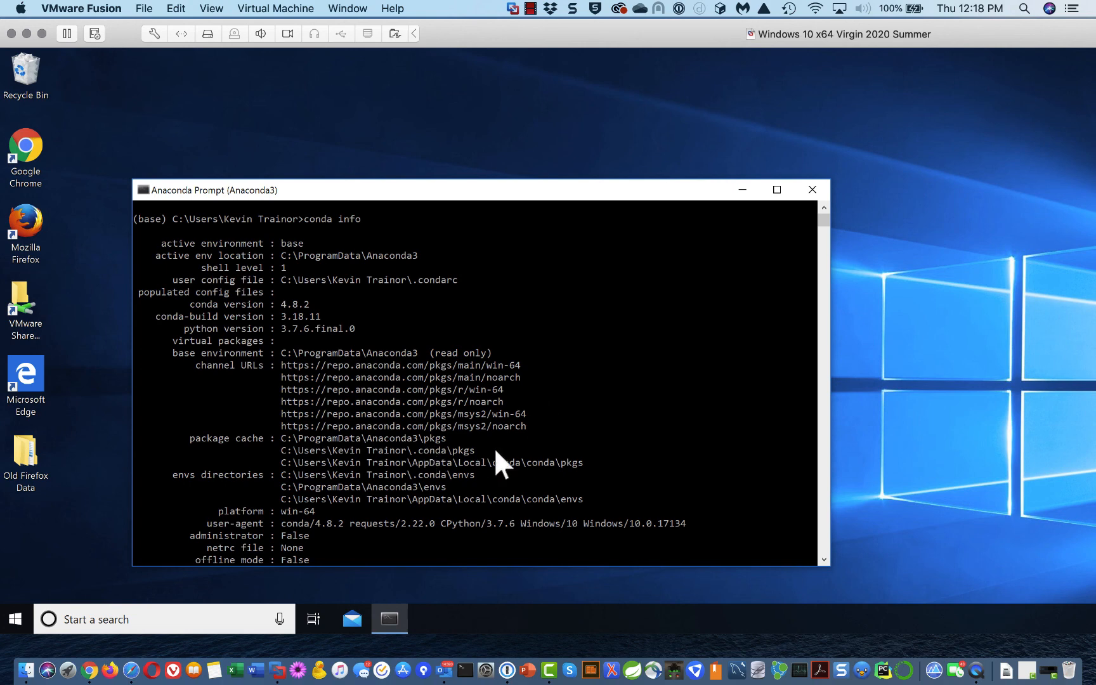
- List the available conda environments by running conda info --envs
{"action": "scroll", "coordinate": [510, 436], "scroll_direction": "down", "scroll_amount": 2}
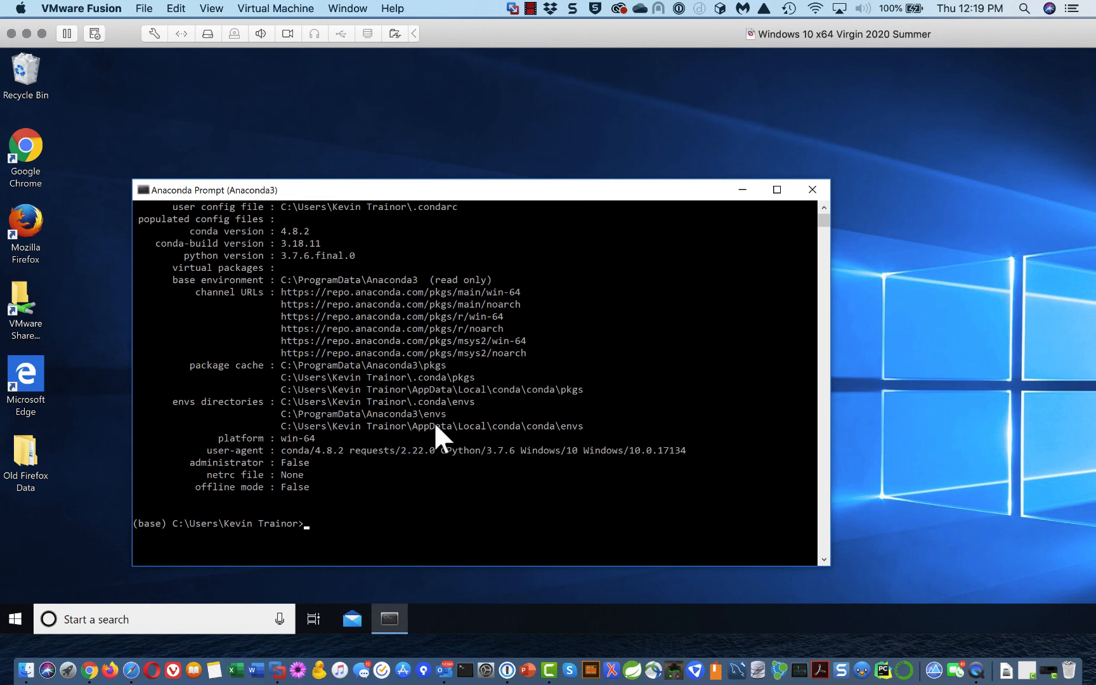
{"action": "type", "text": "conda info --envs"}
{"action": "key", "text": "Return"}
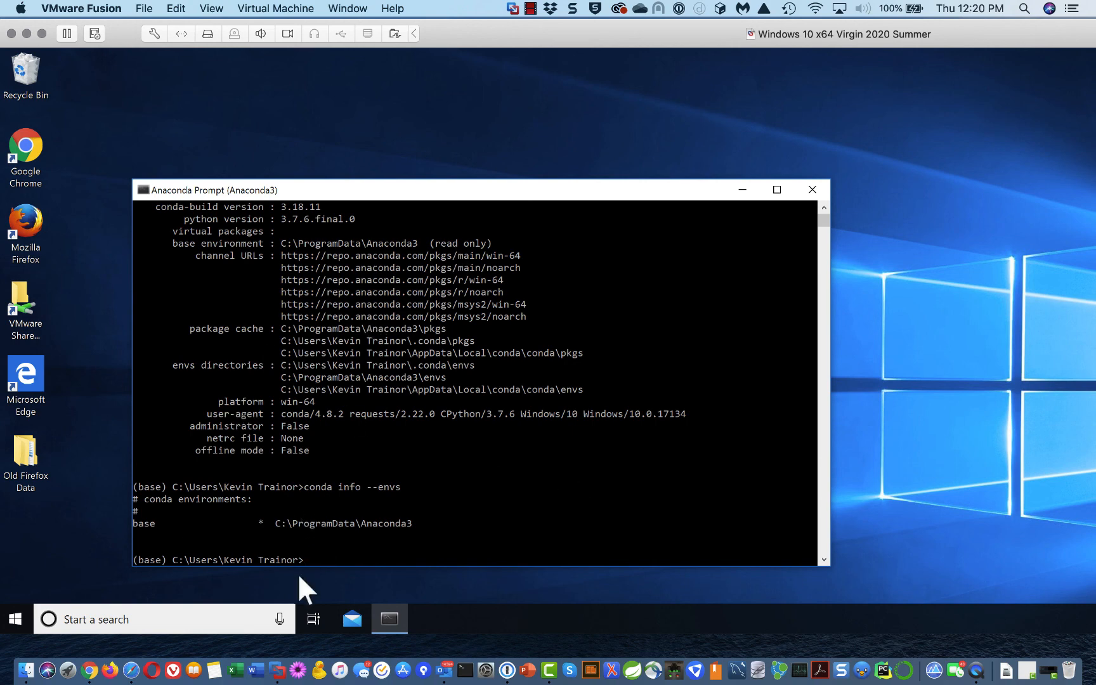
- Open Microsoft Edge and search the web for "conda cheat sheet"
{"action": "double_click", "coordinate": [25, 368]}
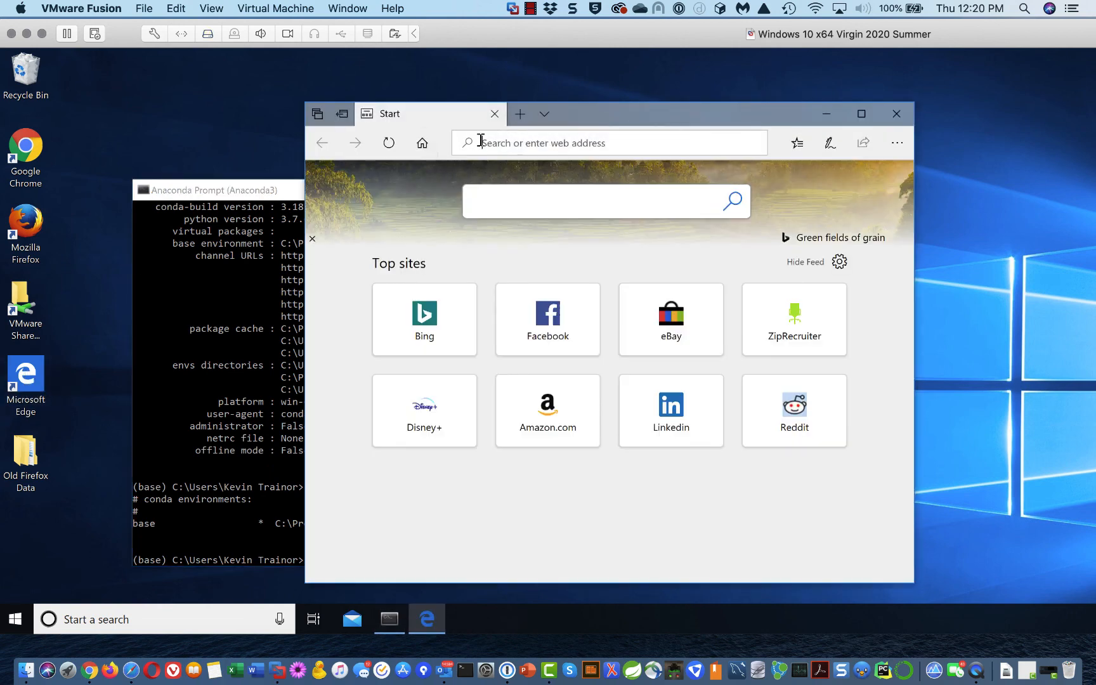
{"action": "left_click", "coordinate": [480, 141]}
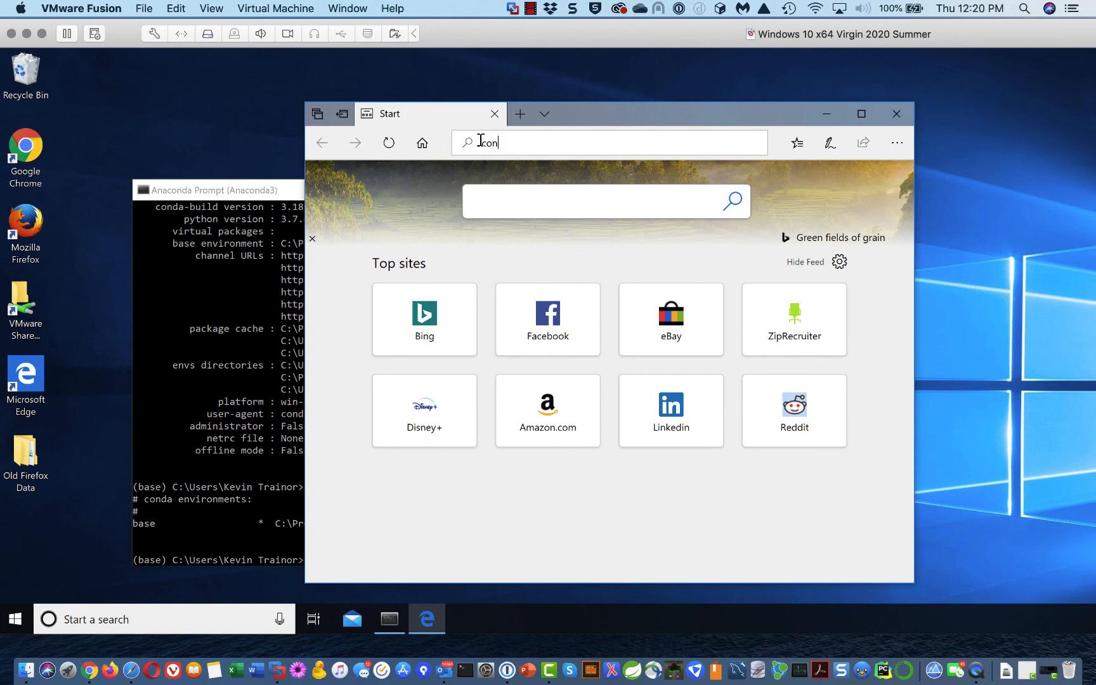
{"action": "type", "text": "conda cheat shee"}
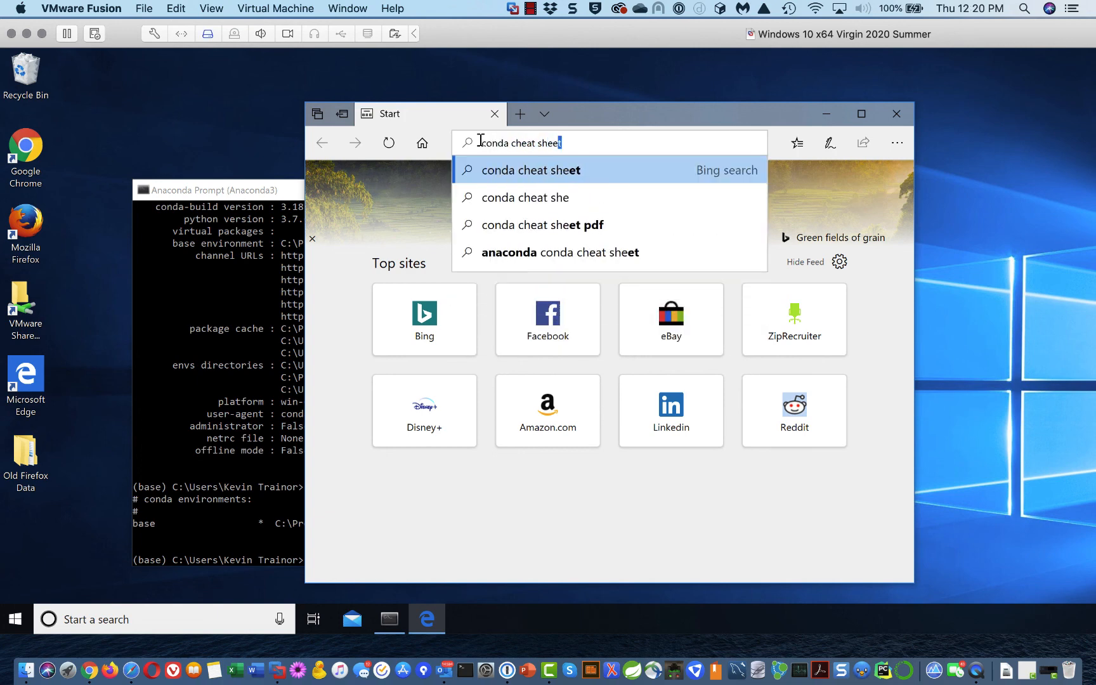
{"action": "key", "text": "Return"}
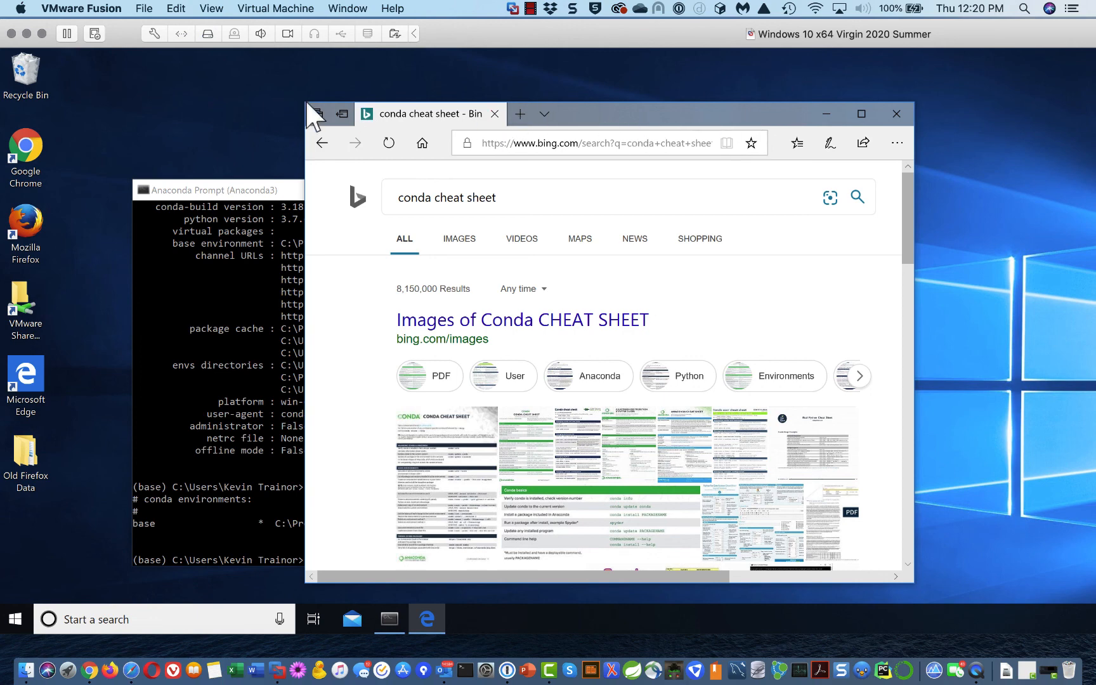
- Enlarge the Edge window upward and toward the desktop icons so the search results show in full width
{"action": "left_click", "coordinate": [920, 105]}
{"action": "left_click_drag", "start_coordinate": [919, 102], "coordinate": [960, 97]}
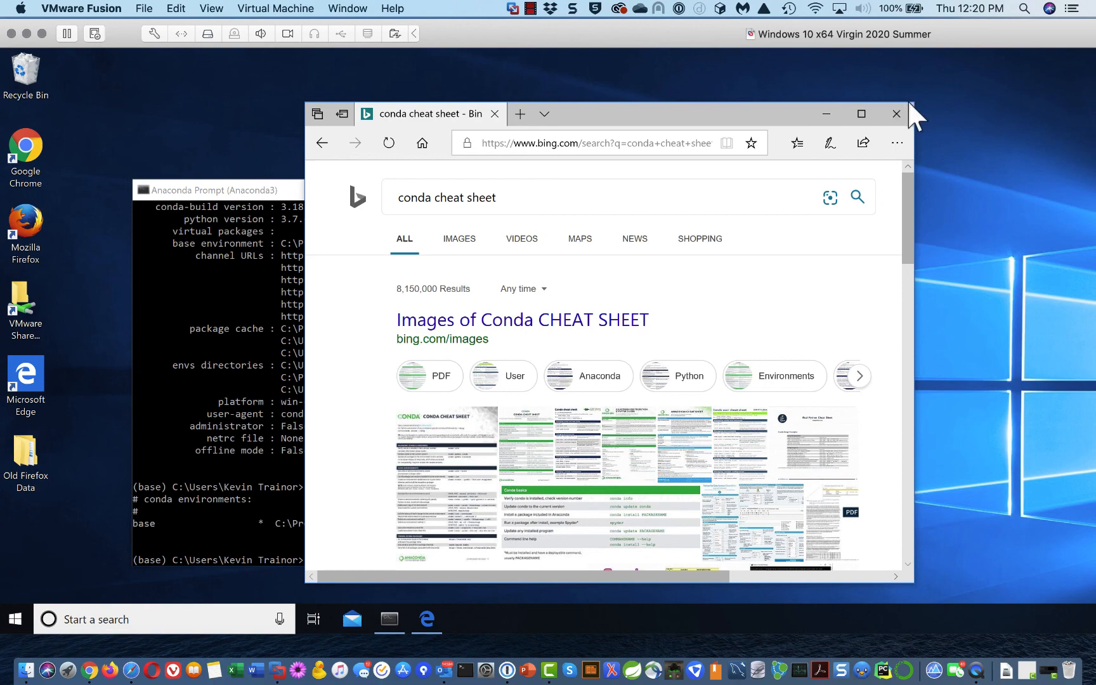
{"action": "left_click_drag", "start_coordinate": [909, 103], "coordinate": [969, 66]}
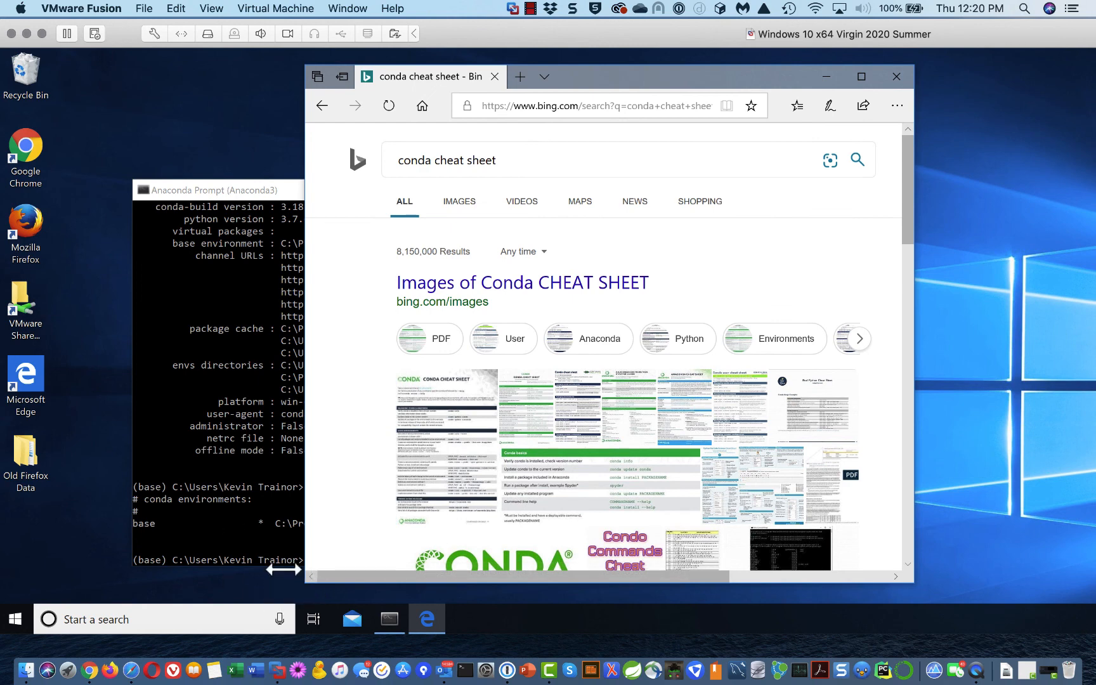
{"action": "left_click_drag", "start_coordinate": [302, 569], "coordinate": [41, 554]}
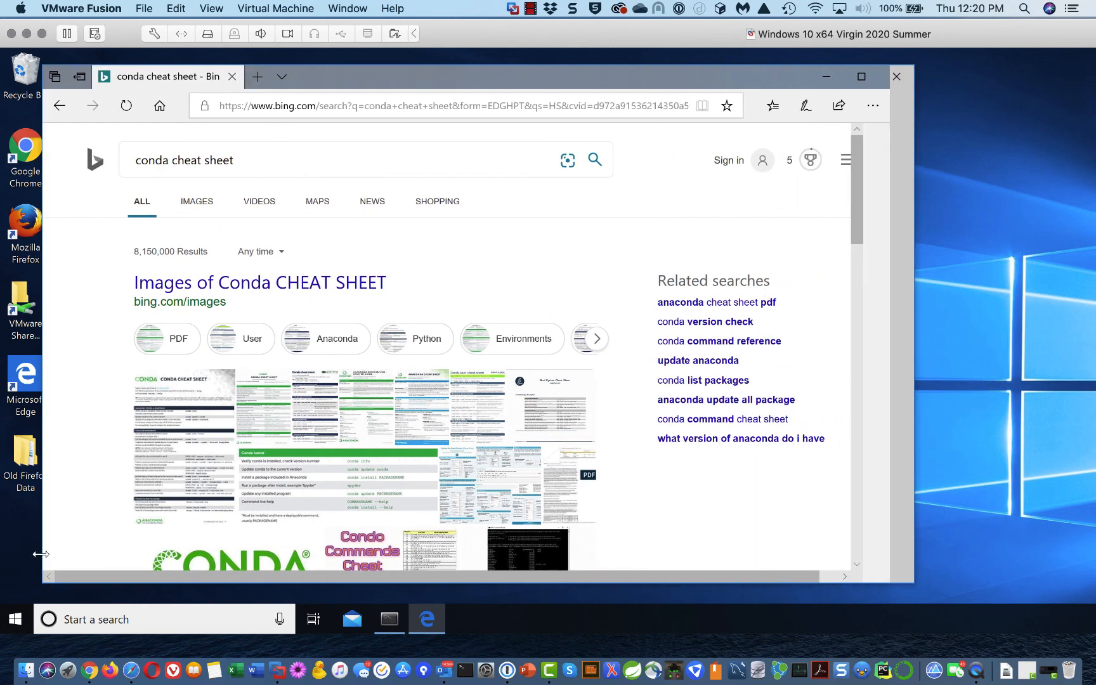
- Open the conda documentation's Cheat sheet page from the search results and save its linked conda-cheatsheet.pdf
{"action": "scroll", "coordinate": [252, 451], "scroll_direction": "down", "scroll_amount": 2}
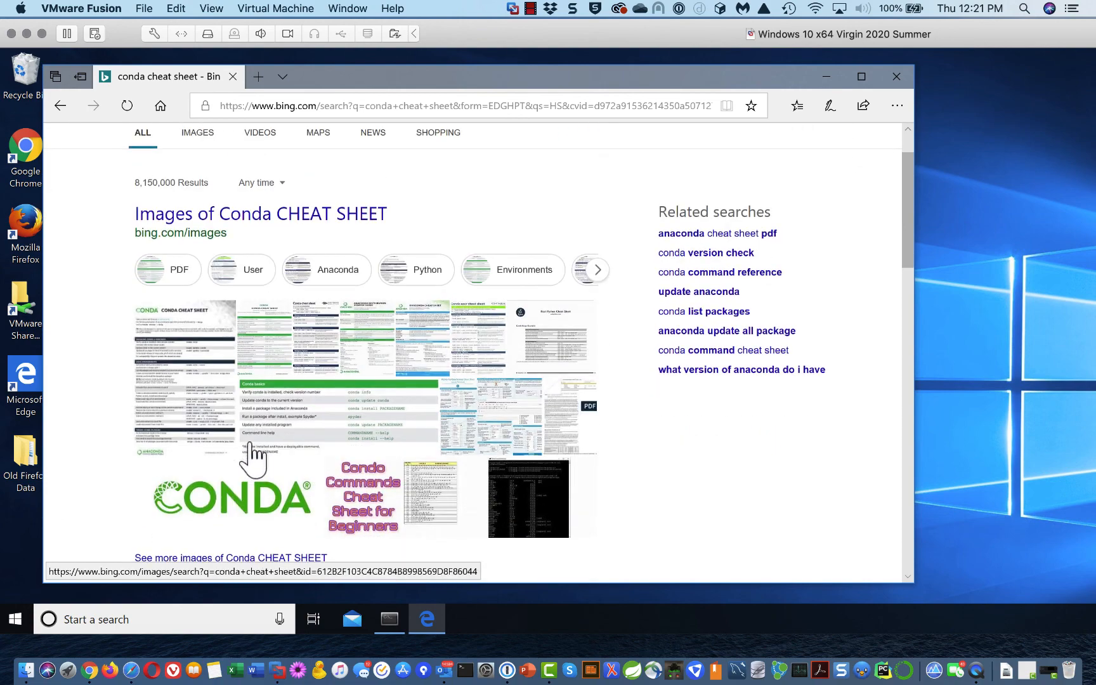
{"action": "scroll", "coordinate": [309, 375], "scroll_direction": "down", "scroll_amount": 5}
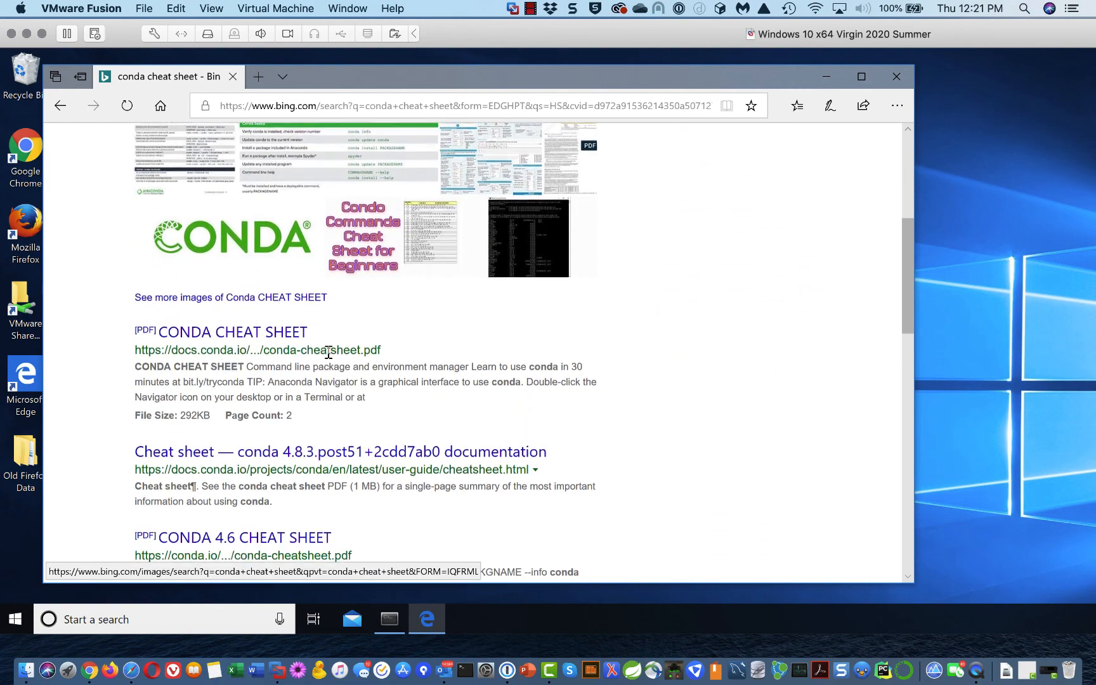
{"action": "scroll", "coordinate": [323, 354], "scroll_direction": "down", "scroll_amount": 4}
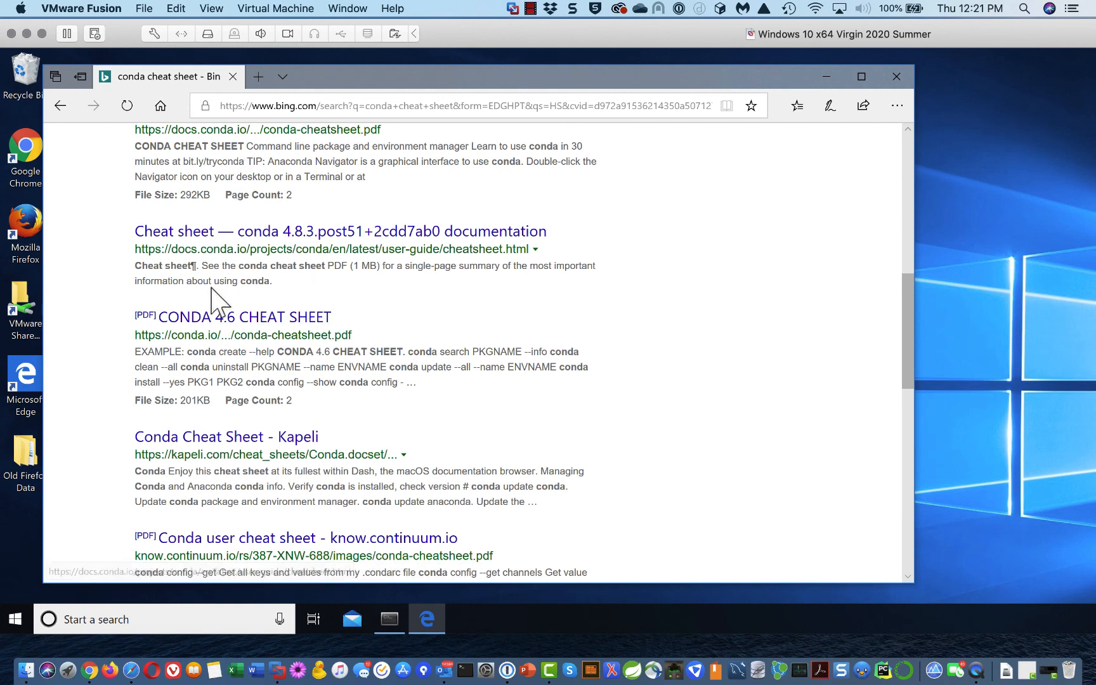
{"action": "left_click", "coordinate": [180, 232]}
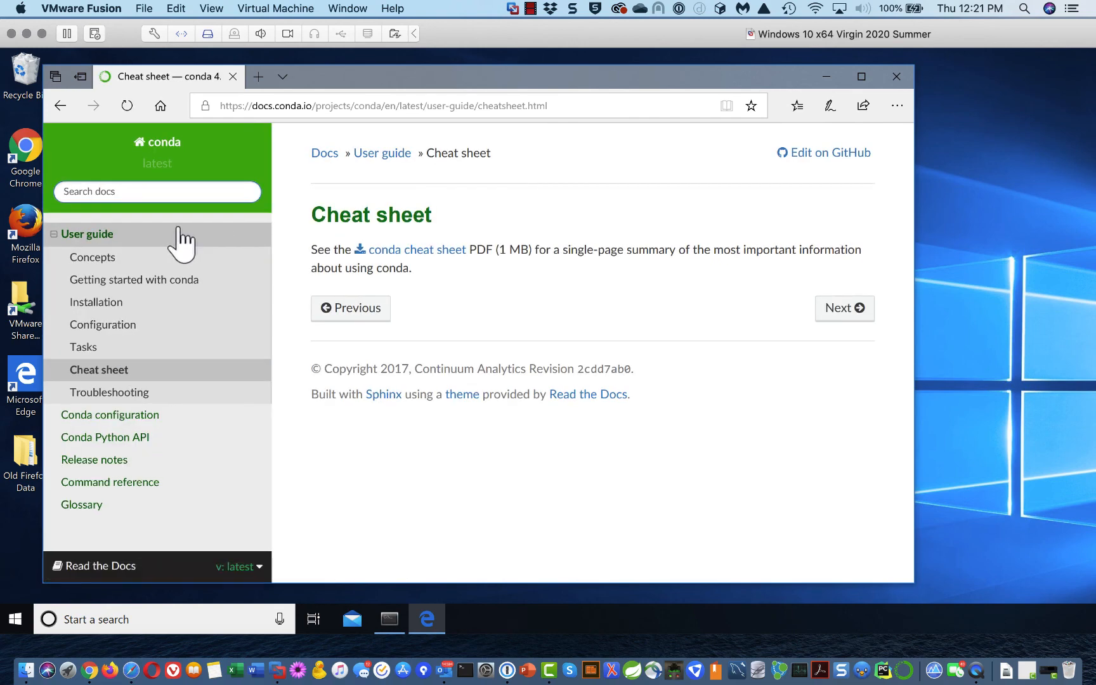
{"action": "left_click", "coordinate": [444, 262]}
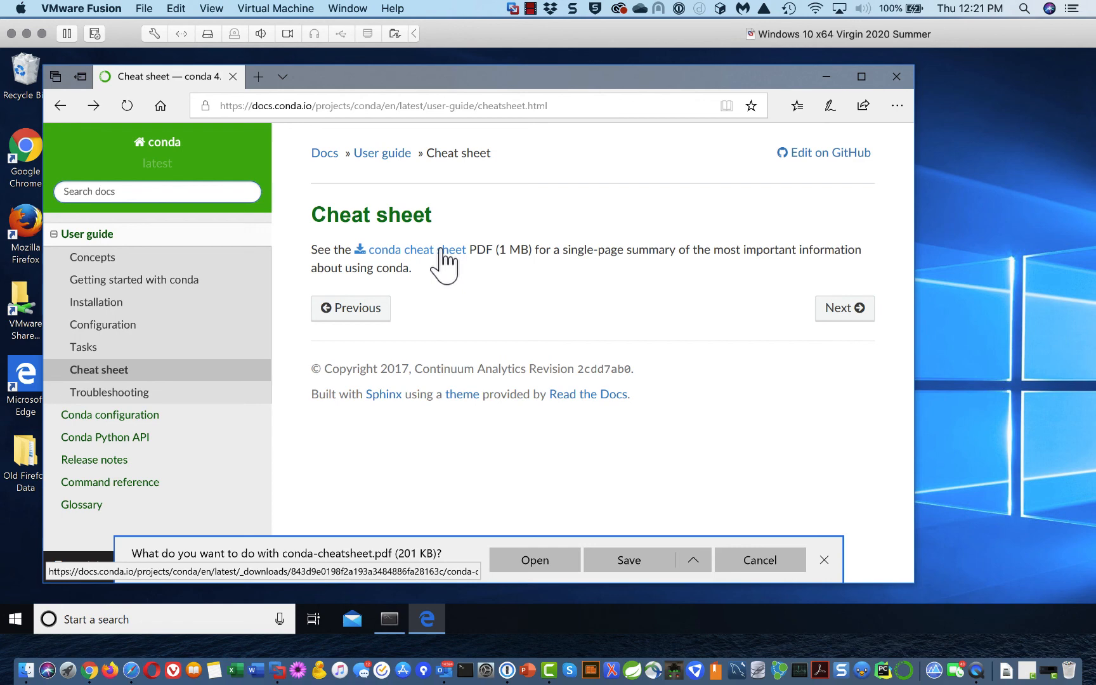
{"action": "left_click", "coordinate": [648, 565]}
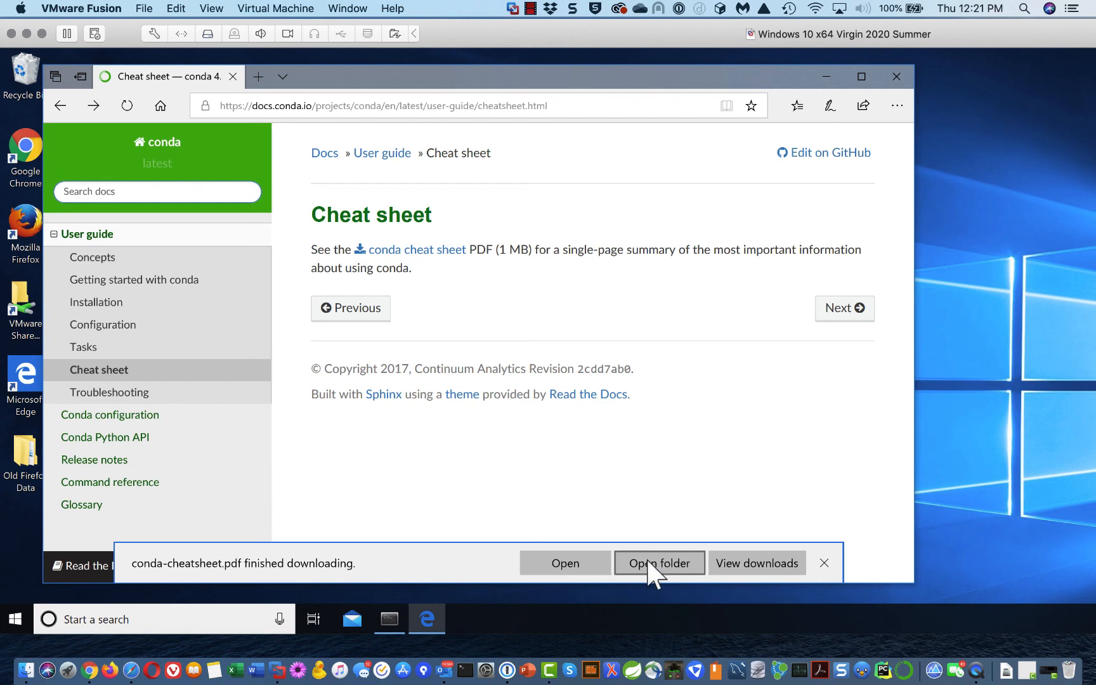
- Show the downloaded conda-cheatsheet file in its folder and open it with Google Chrome
{"action": "left_click", "coordinate": [652, 565]}
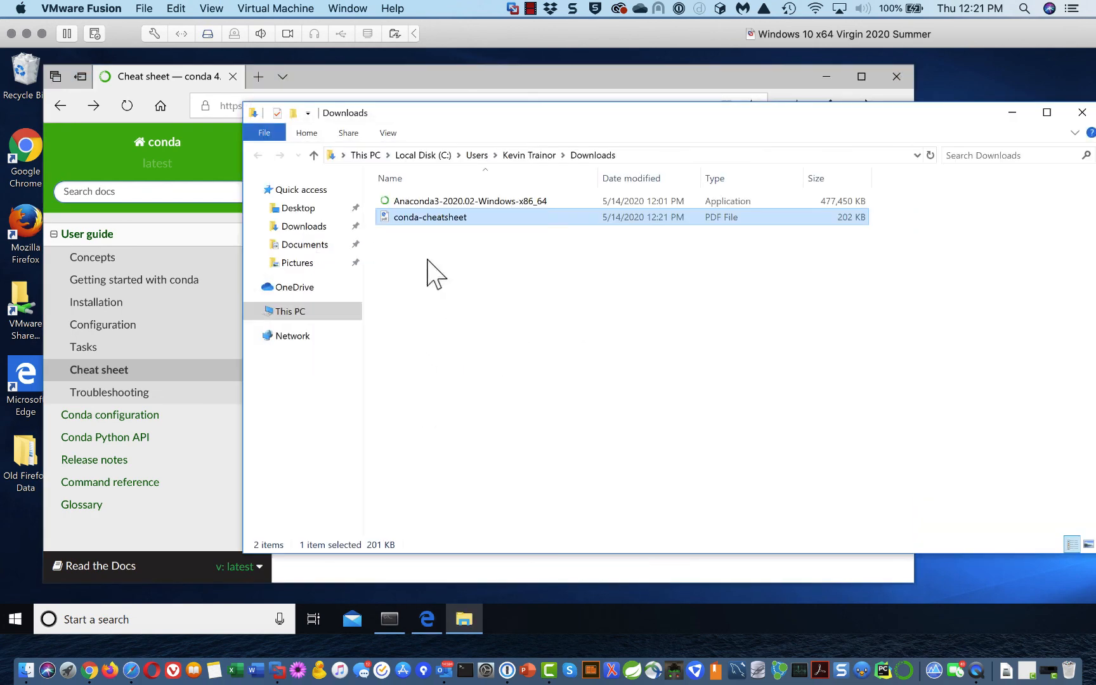
{"action": "double_click", "coordinate": [438, 217]}
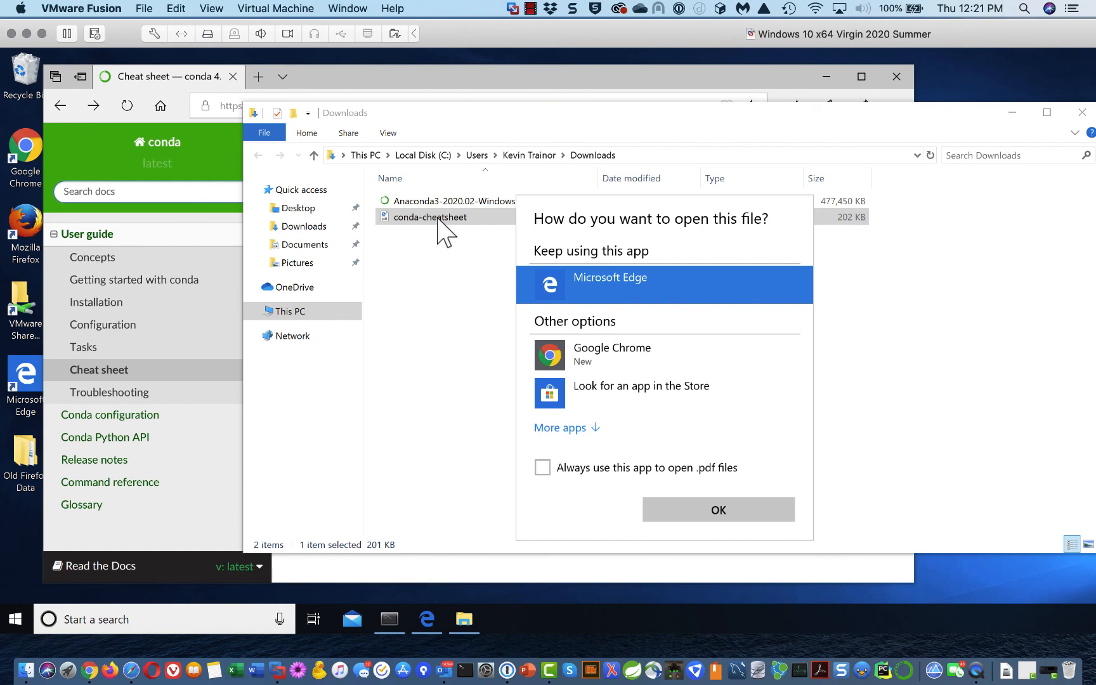
{"action": "left_click", "coordinate": [570, 350]}
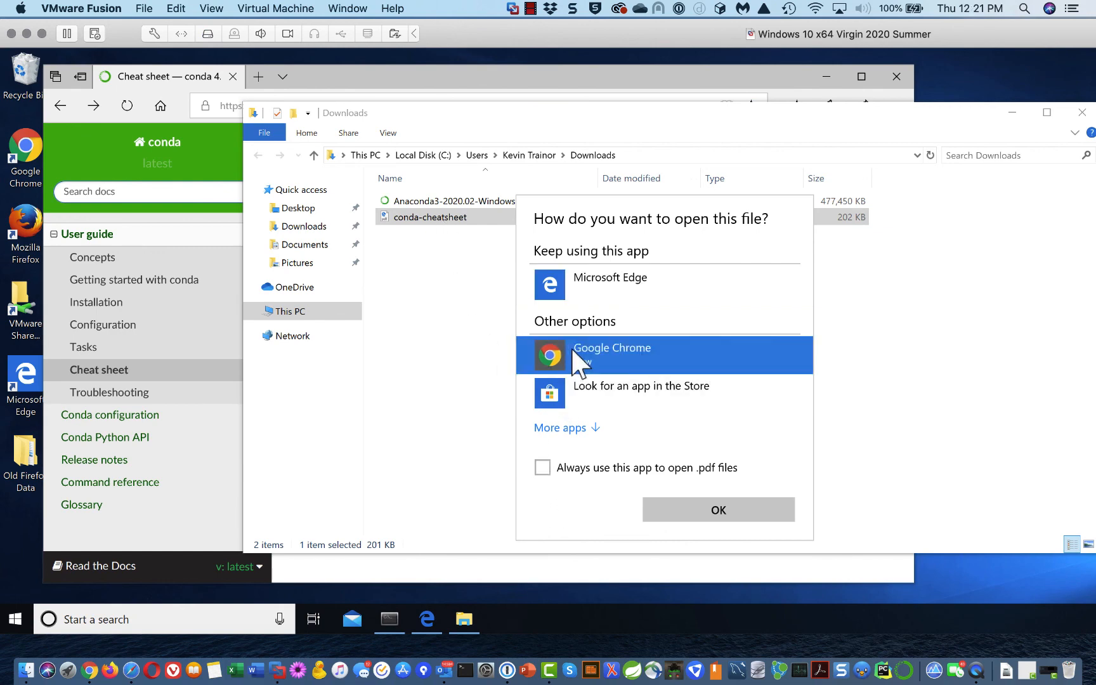
{"action": "left_click", "coordinate": [741, 509]}
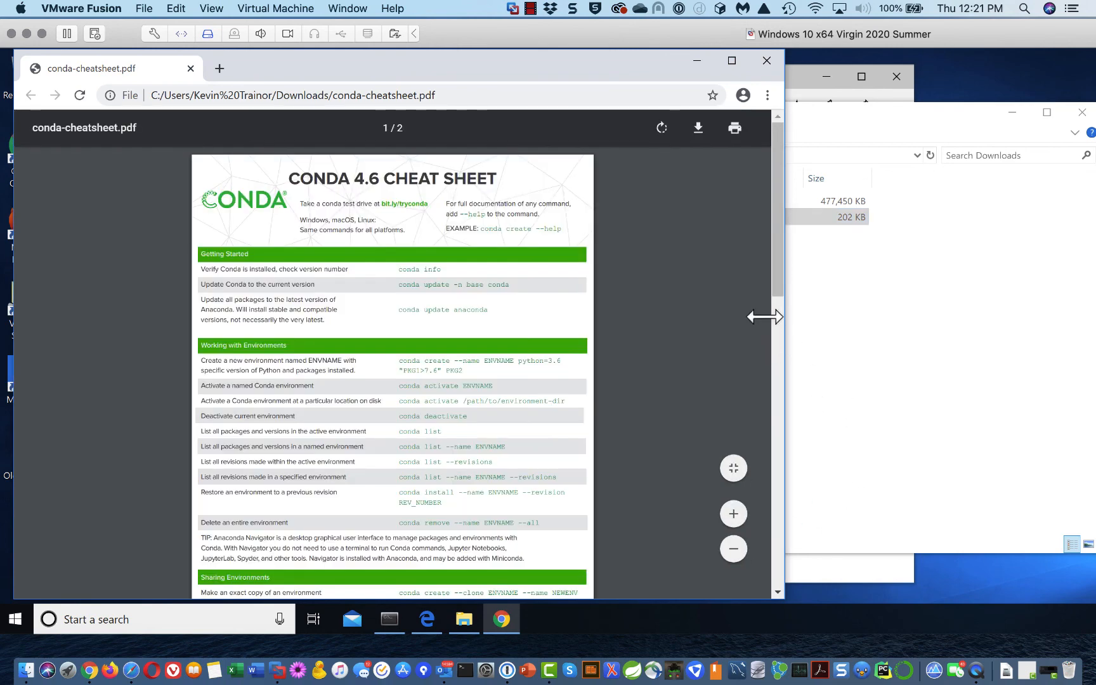
- Widen the Chrome window, enlarge the PDF, and look through both pages of the conda cheat sheet
{"action": "left_click_drag", "start_coordinate": [939, 354], "coordinate": [1085, 335]}
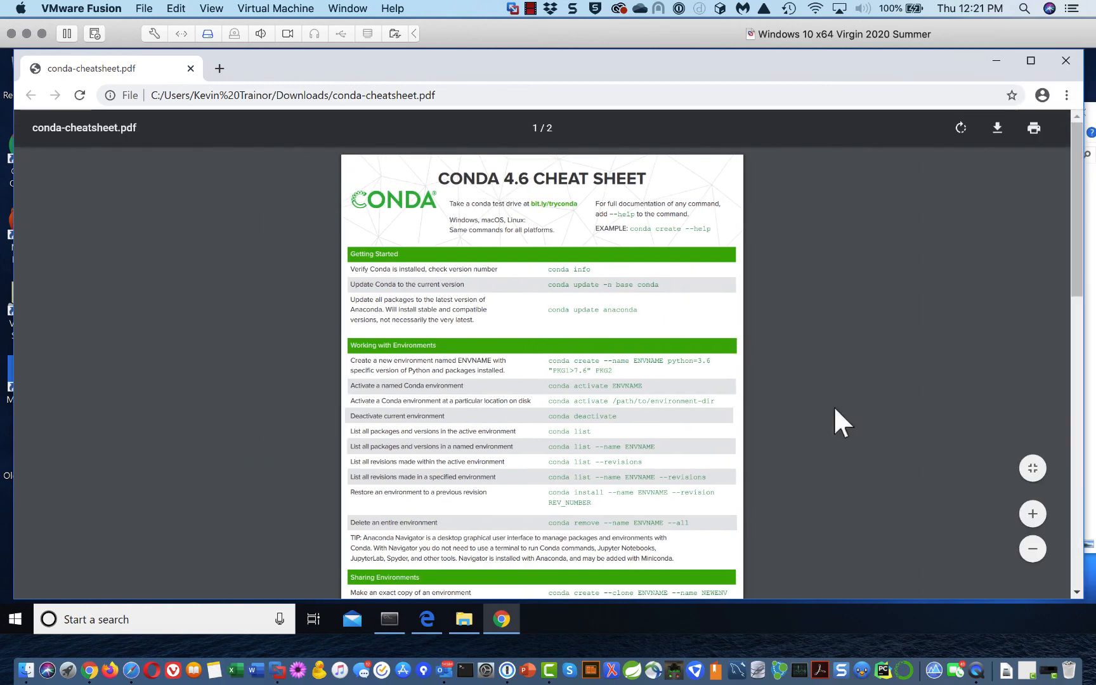
{"action": "left_click", "coordinate": [1032, 514]}
{"action": "left_click", "coordinate": [1031, 512]}
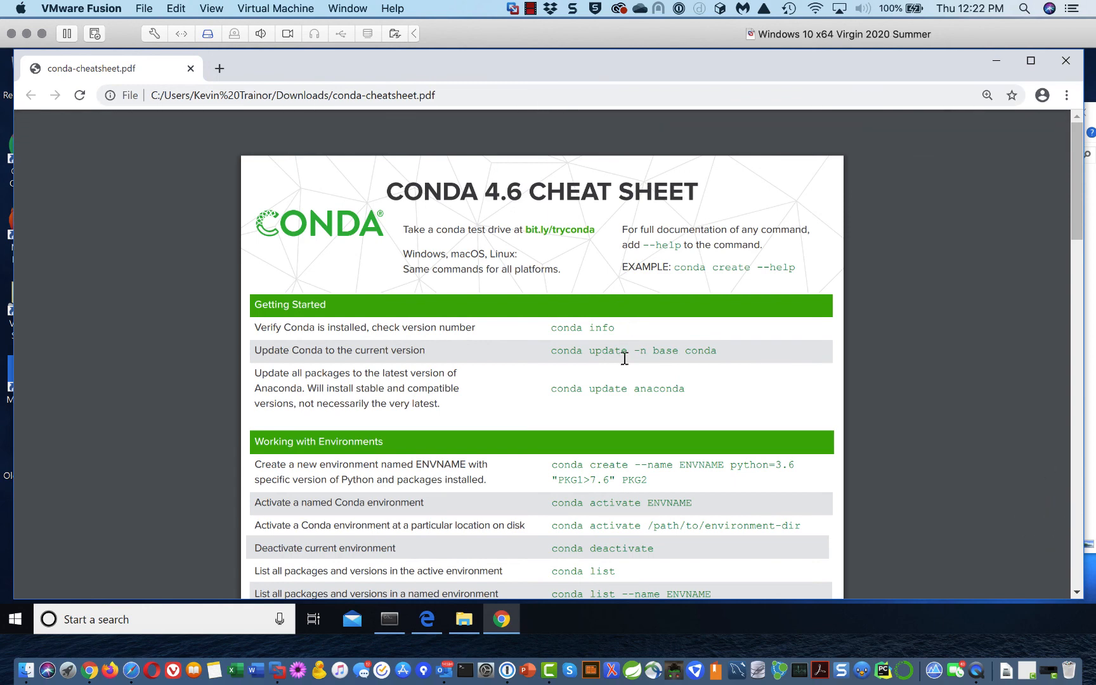
{"action": "scroll", "coordinate": [733, 494], "scroll_direction": "down", "scroll_amount": 3}
{"action": "scroll", "coordinate": [735, 527], "scroll_direction": "down", "scroll_amount": 6}
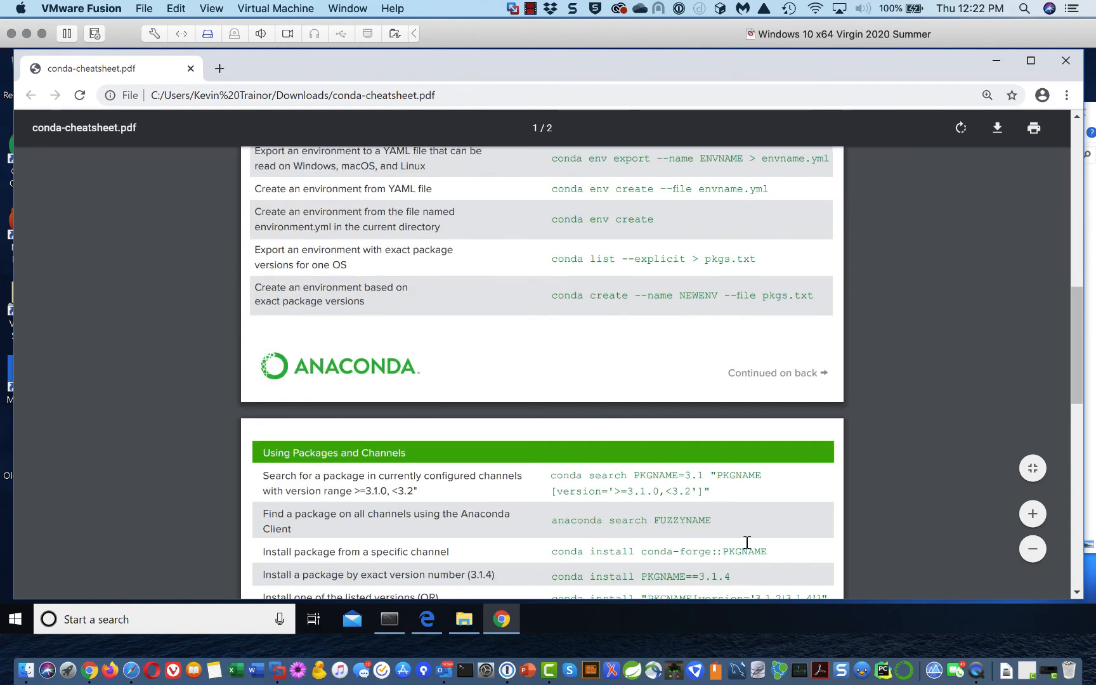
{"action": "scroll", "coordinate": [747, 541], "scroll_direction": "up", "scroll_amount": 10}
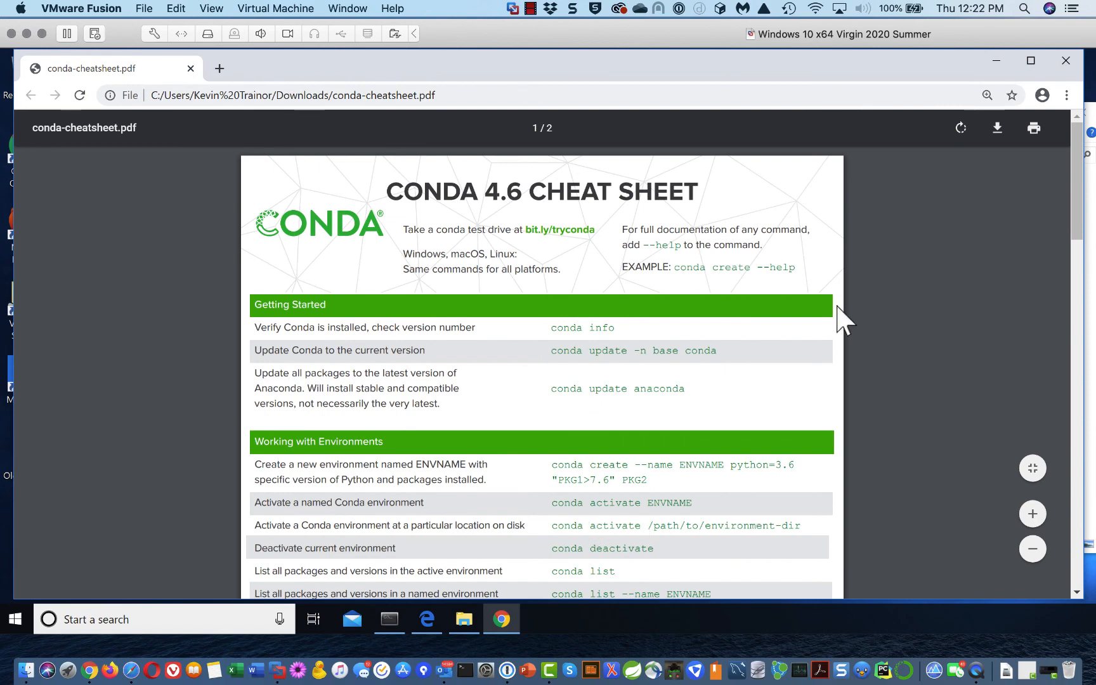
- Close the Chrome, Downloads folder and Edge windows, and minimize Anaconda Prompt to clear the desktop
{"action": "left_click", "coordinate": [1067, 60]}
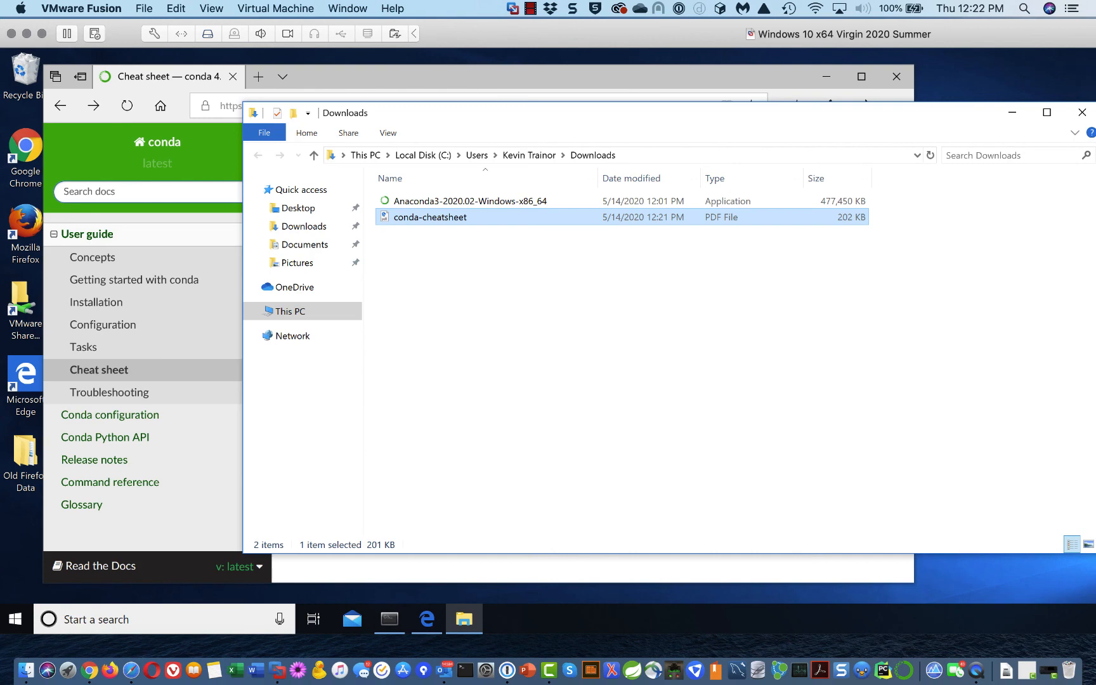
{"action": "left_click", "coordinate": [1081, 114]}
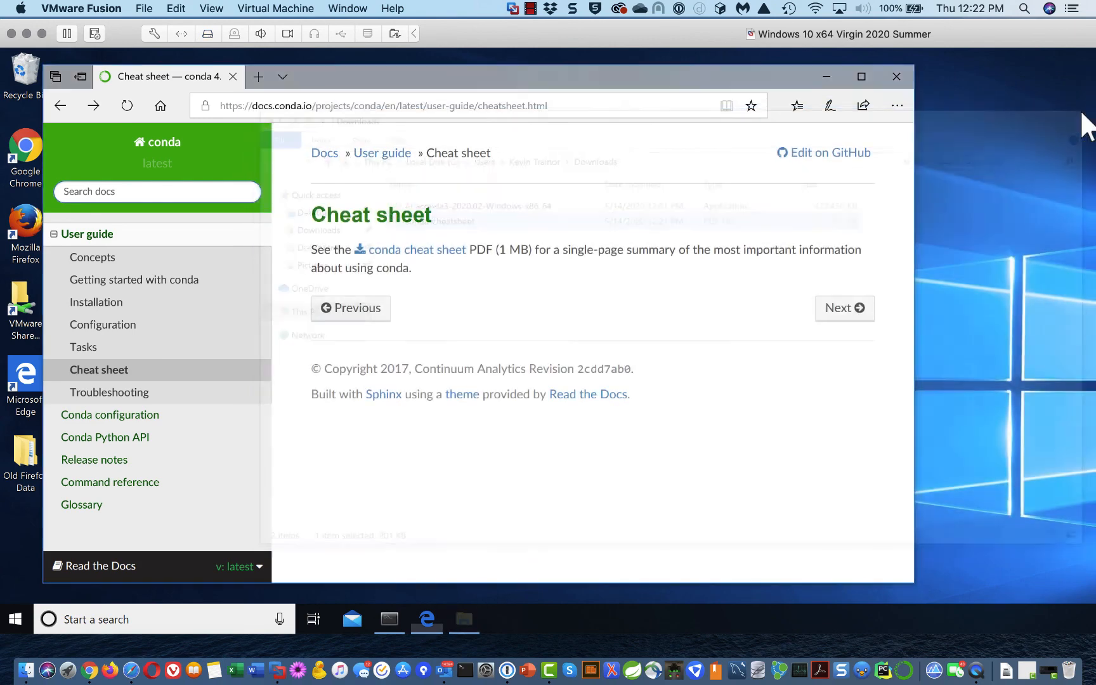
{"action": "left_click", "coordinate": [896, 77]}
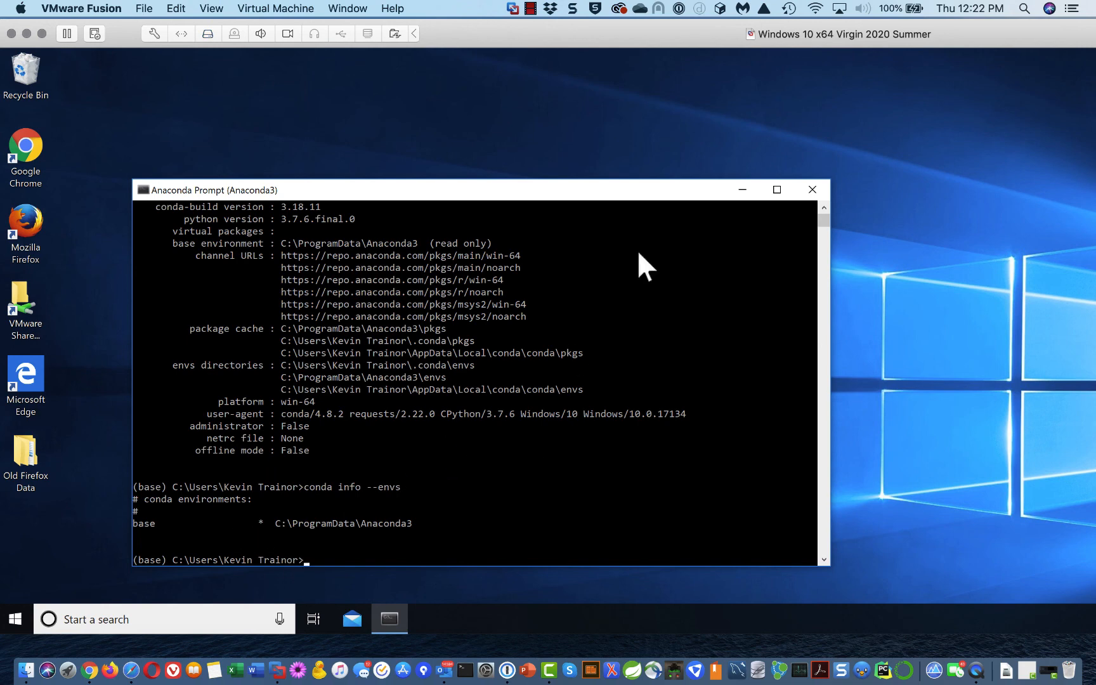
{"action": "left_click", "coordinate": [742, 191]}
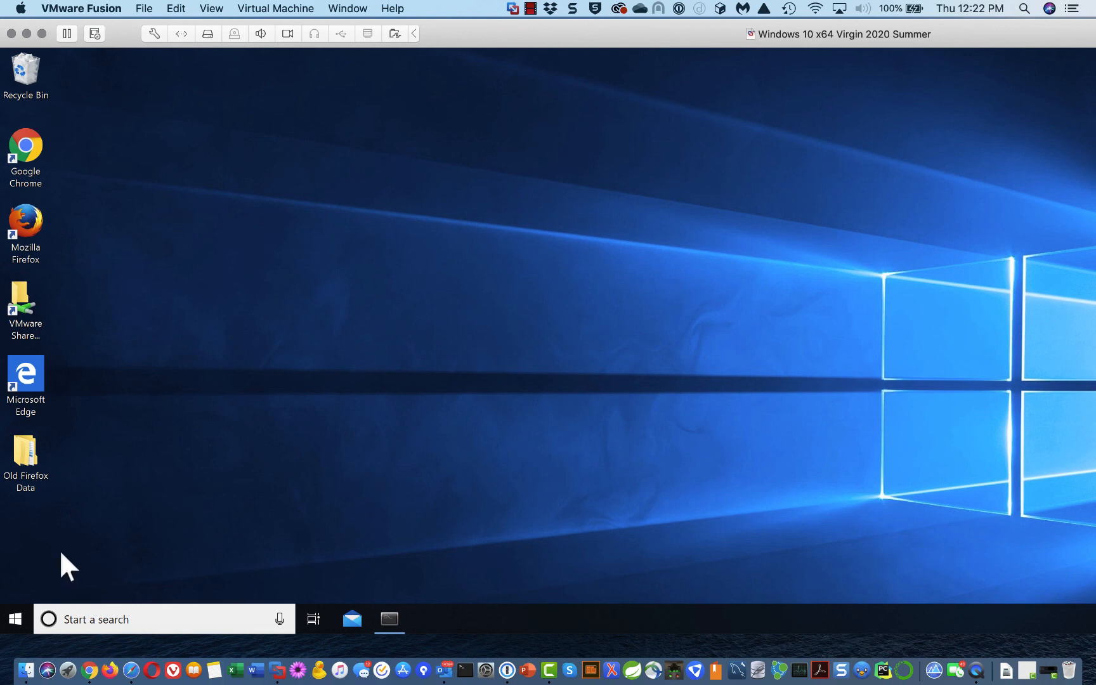
- Pin Anaconda Navigator from the Anaconda3 (64-bit) program group to the Windows taskbar
{"action": "left_click", "coordinate": [15, 616]}
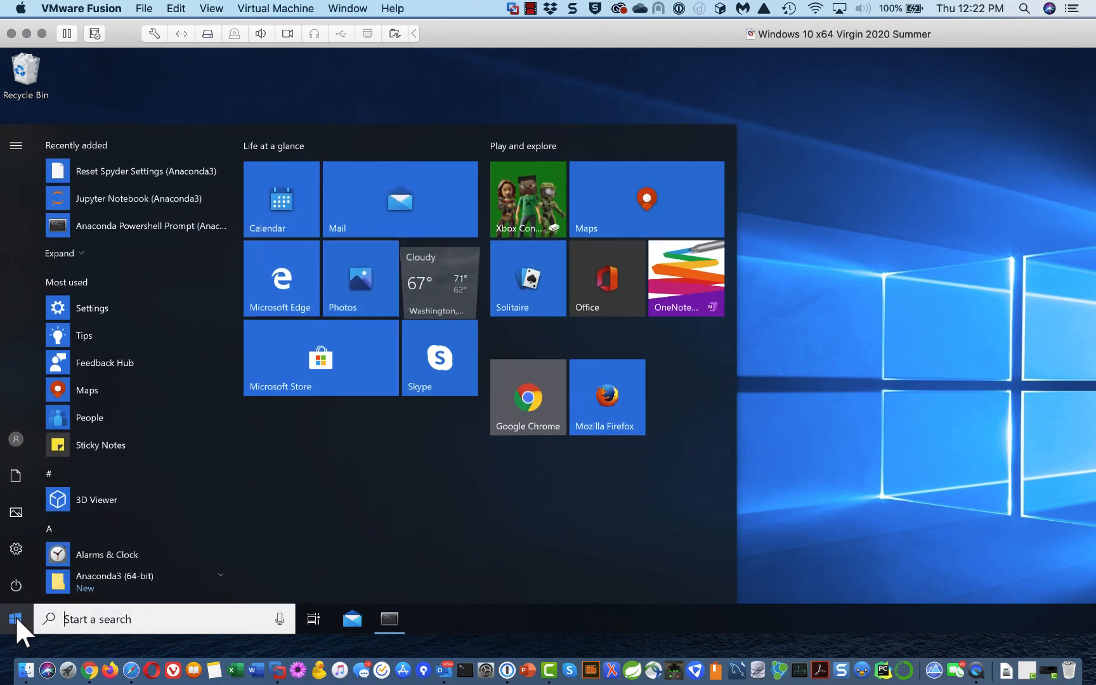
{"action": "scroll", "coordinate": [135, 446], "scroll_direction": "down", "scroll_amount": 5}
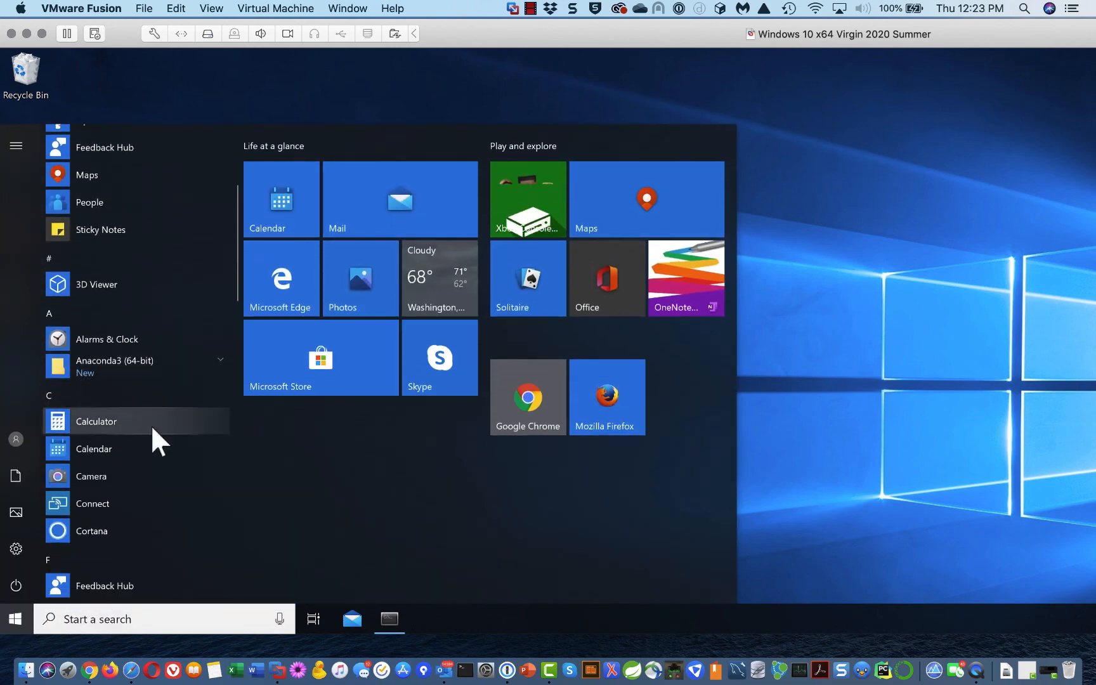
{"action": "left_click", "coordinate": [220, 360]}
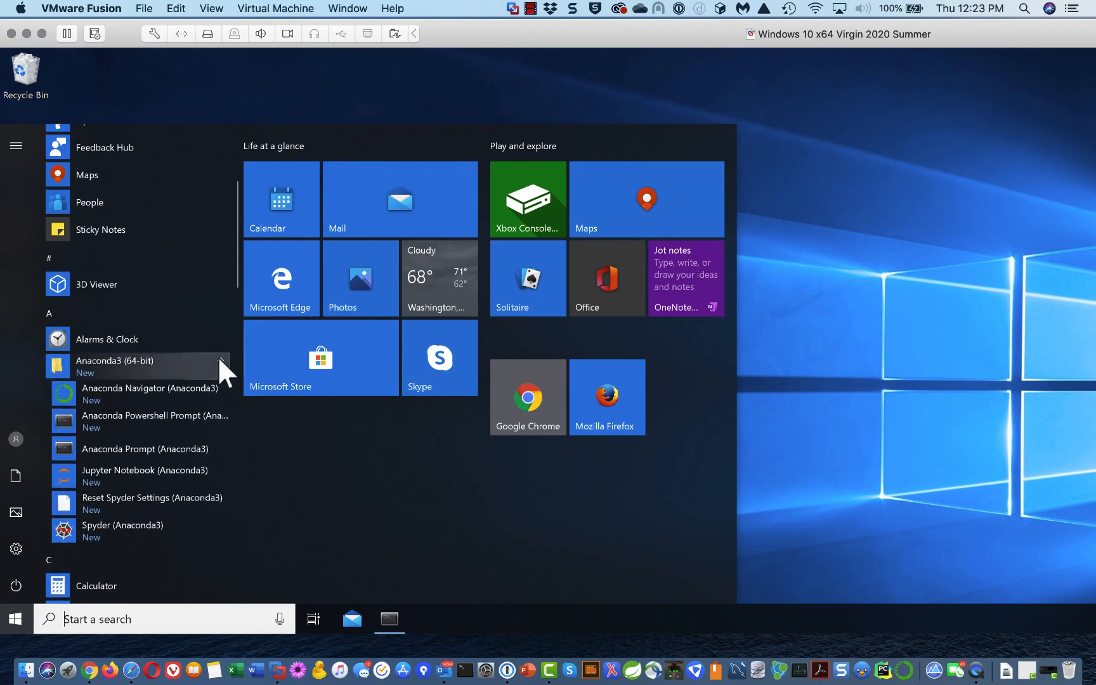
{"action": "right_click", "coordinate": [124, 390]}
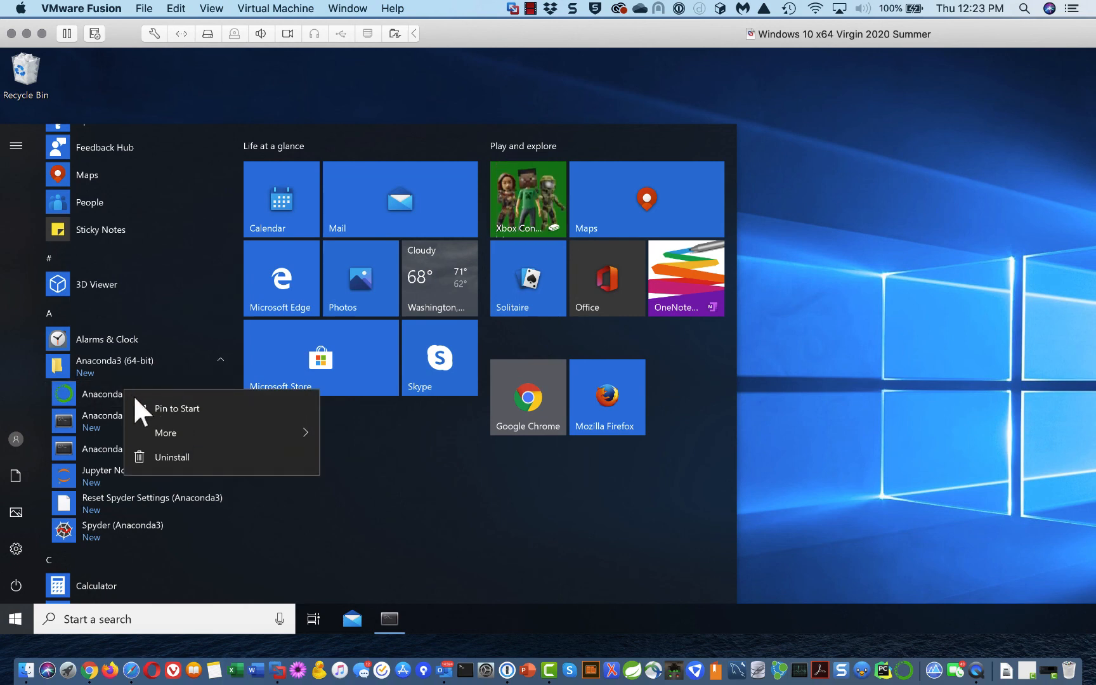
{"action": "mouse_move", "coordinate": [160, 430]}
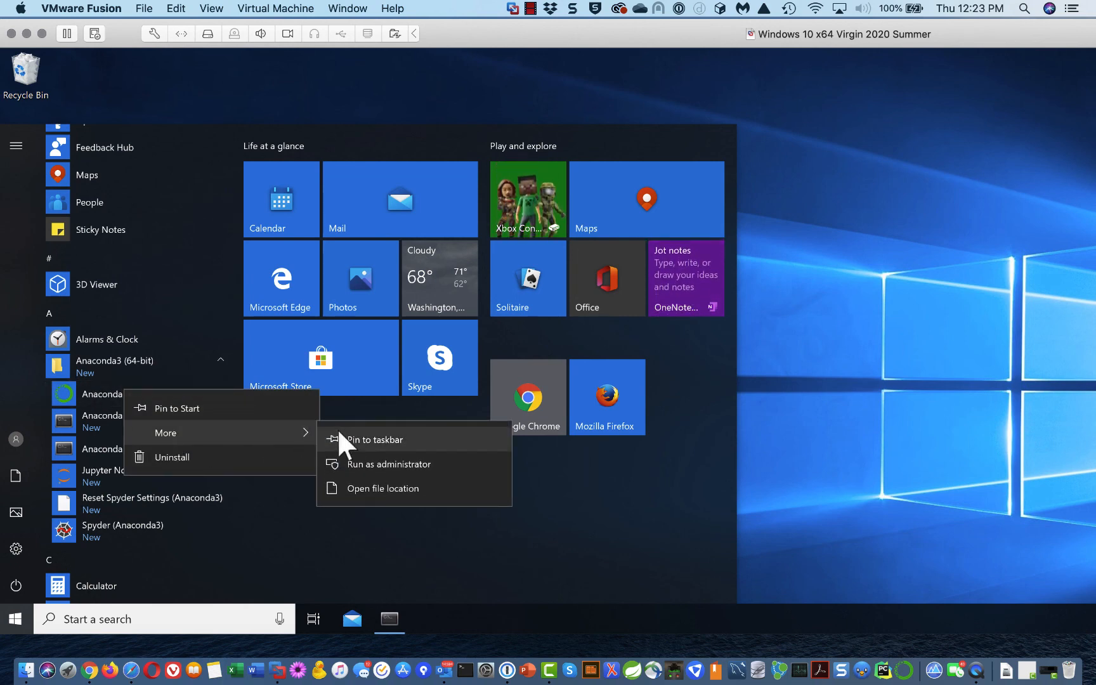
{"action": "left_click", "coordinate": [374, 439]}
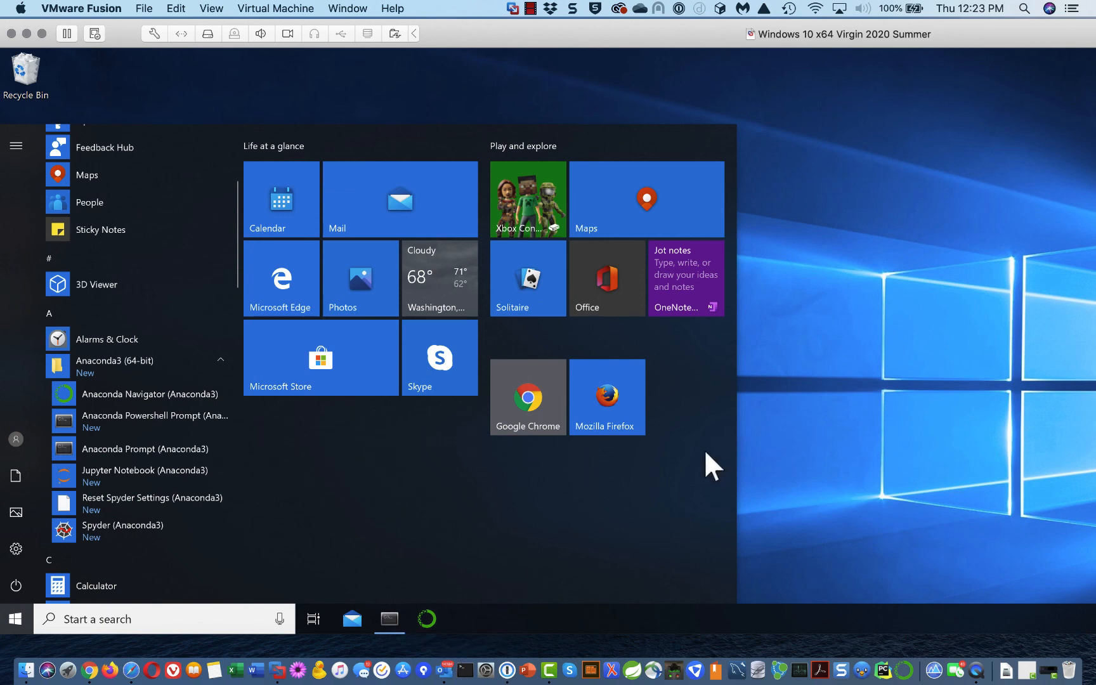
{"action": "left_click", "coordinate": [804, 312]}
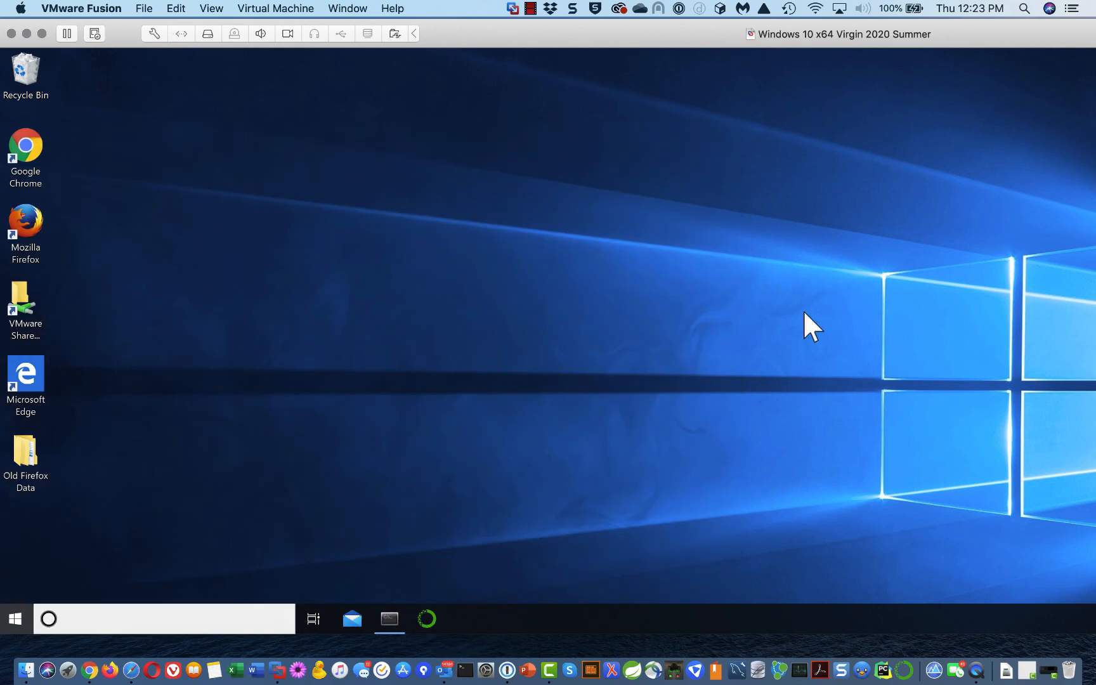
- Launch the pinned Anaconda Navigator and dismiss its welcome message so it does not show again
{"action": "left_click", "coordinate": [429, 618]}
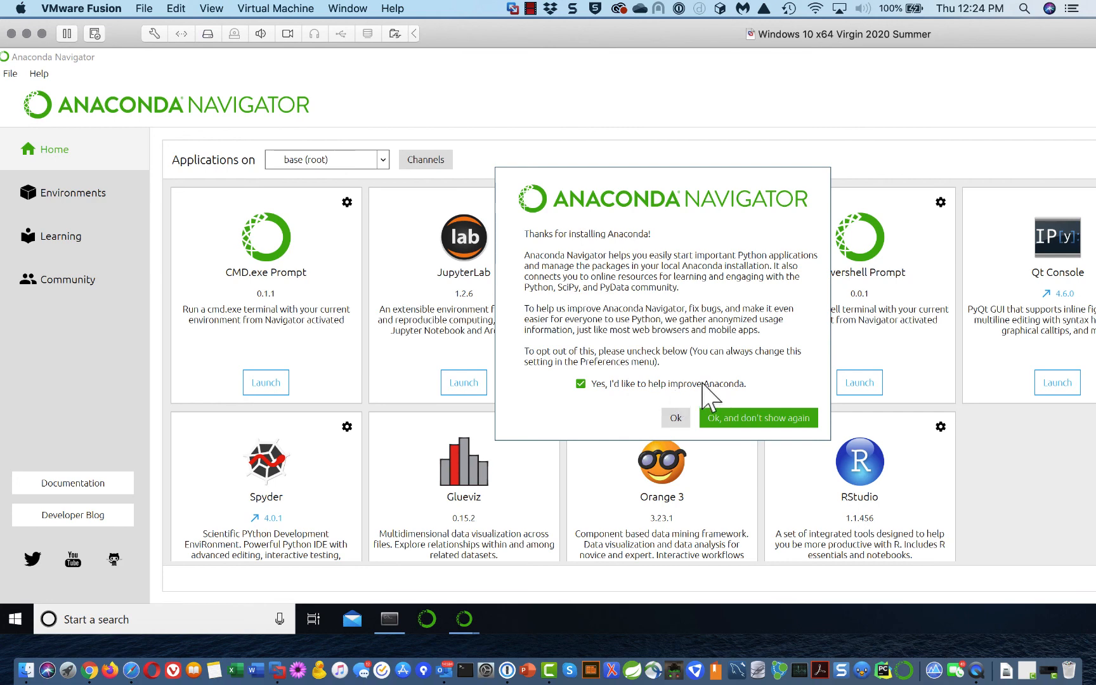
{"action": "left_click", "coordinate": [749, 417]}
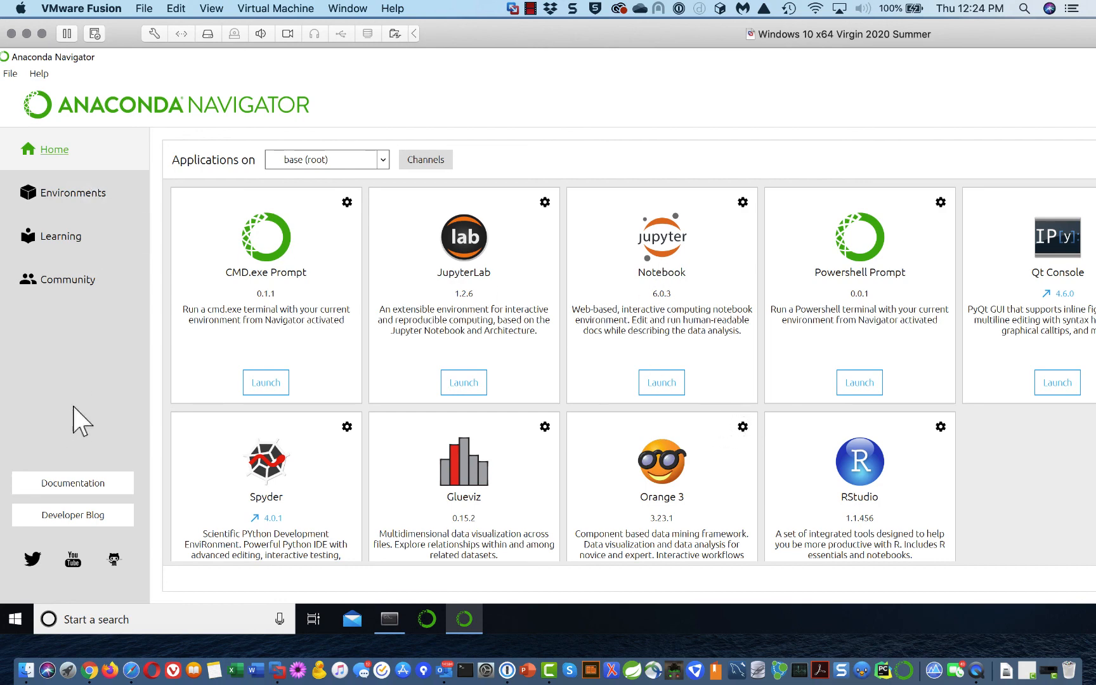
- Open the environments view and look through the packages installed in the base (root) environment
{"action": "left_click", "coordinate": [73, 196]}
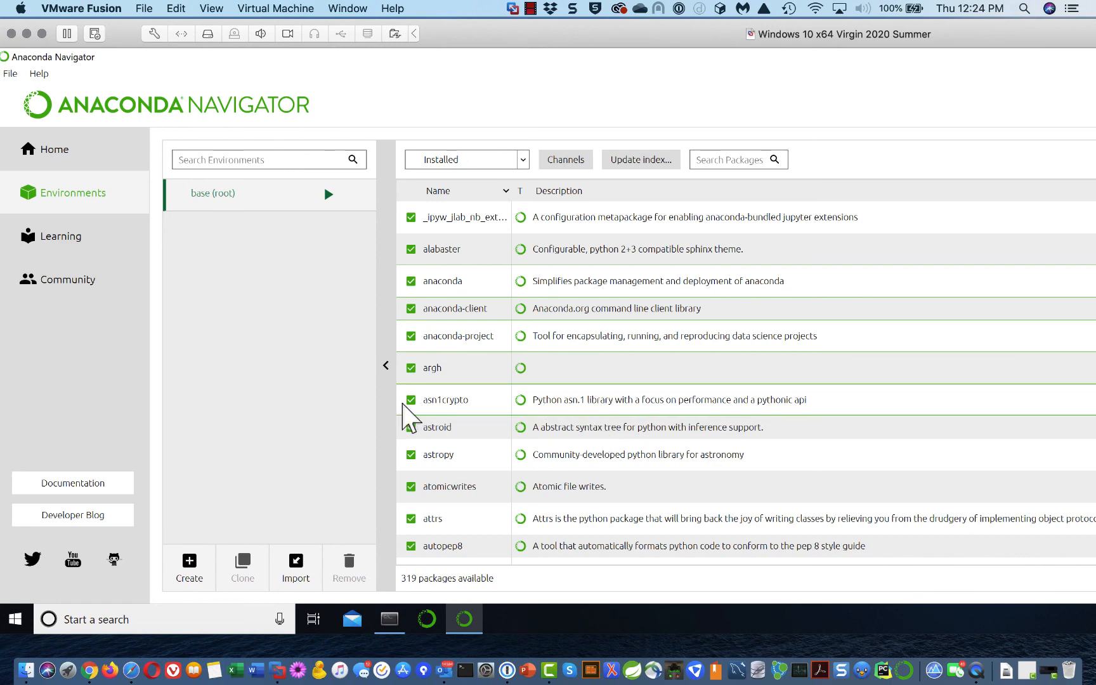
{"action": "scroll", "coordinate": [485, 403], "scroll_direction": "down", "scroll_amount": 6}
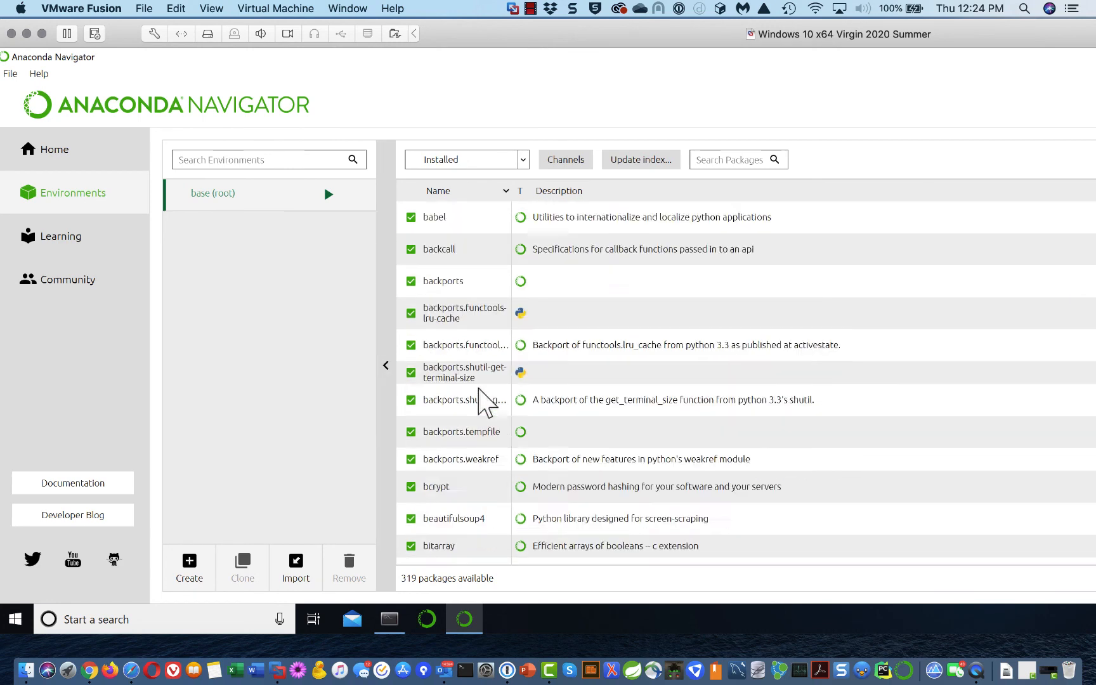
{"action": "scroll", "coordinate": [581, 365], "scroll_direction": "down", "scroll_amount": 15}
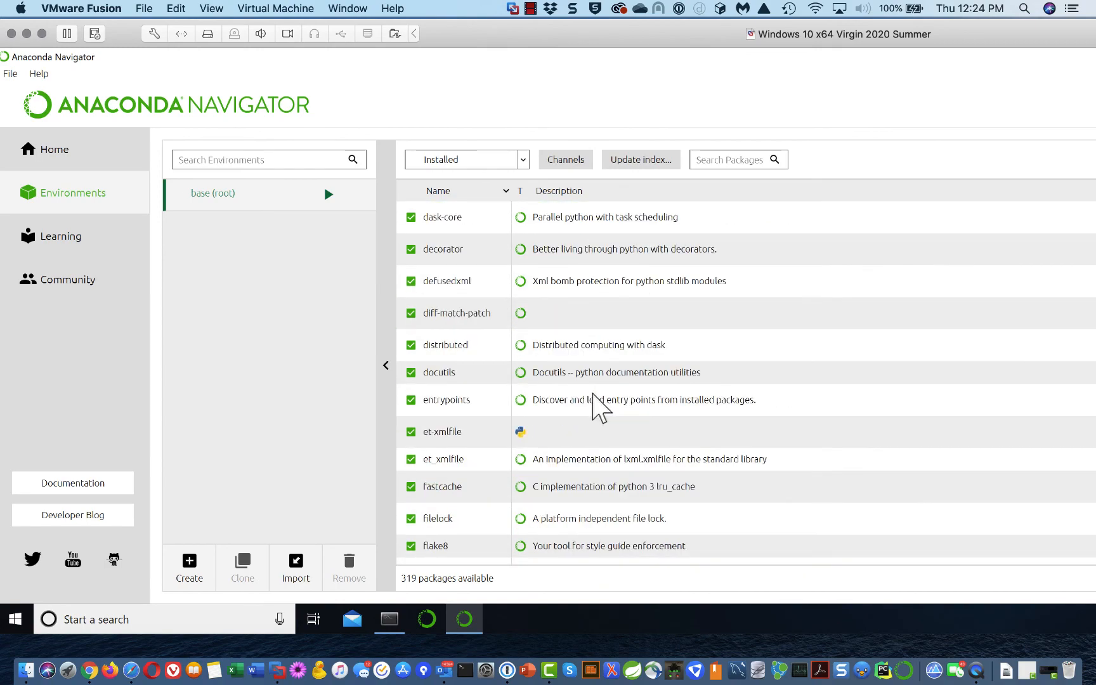
{"action": "scroll", "coordinate": [602, 403], "scroll_direction": "down", "scroll_amount": 12}
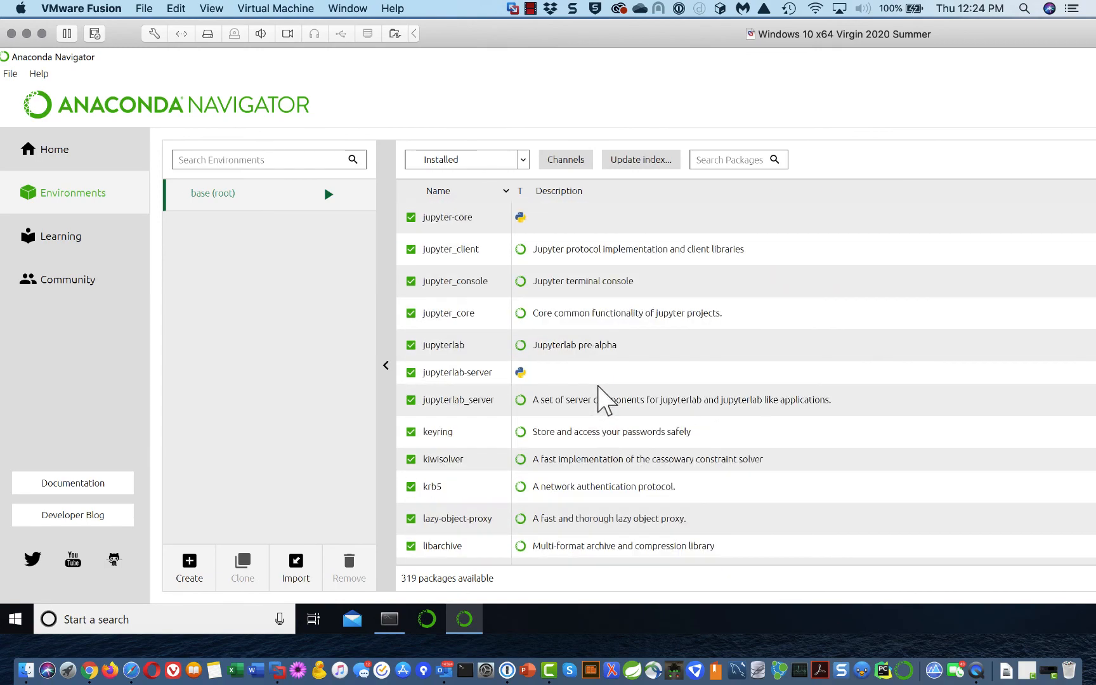
{"action": "scroll", "coordinate": [603, 403], "scroll_direction": "down", "scroll_amount": 12}
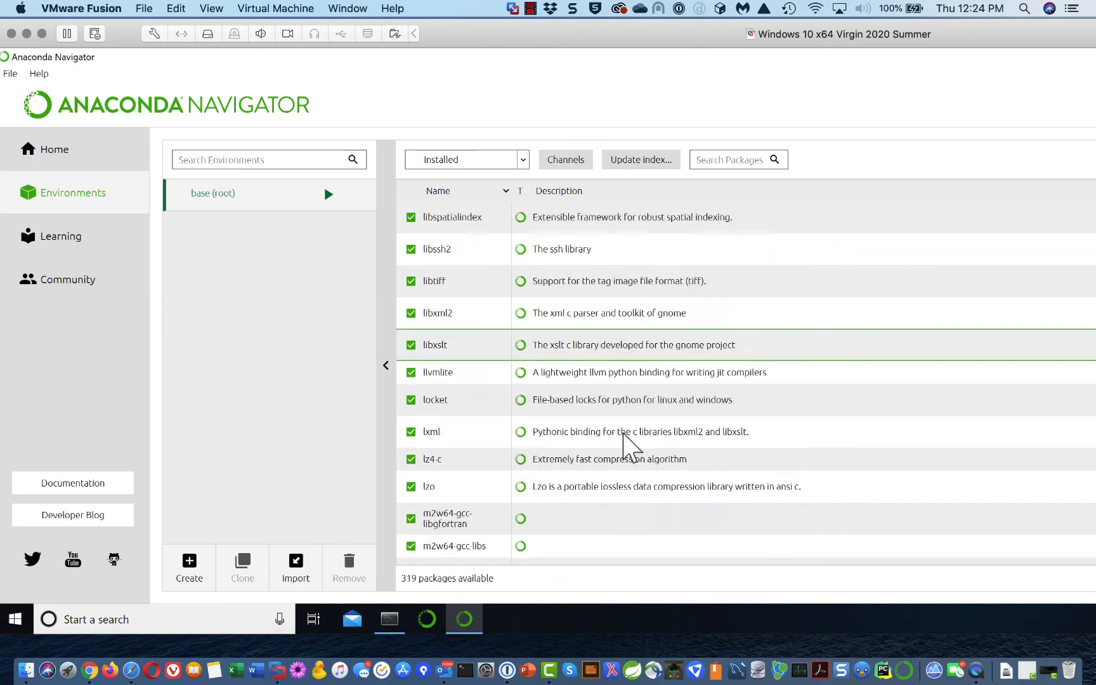
{"action": "scroll", "coordinate": [607, 464], "scroll_direction": "down", "scroll_amount": 6}
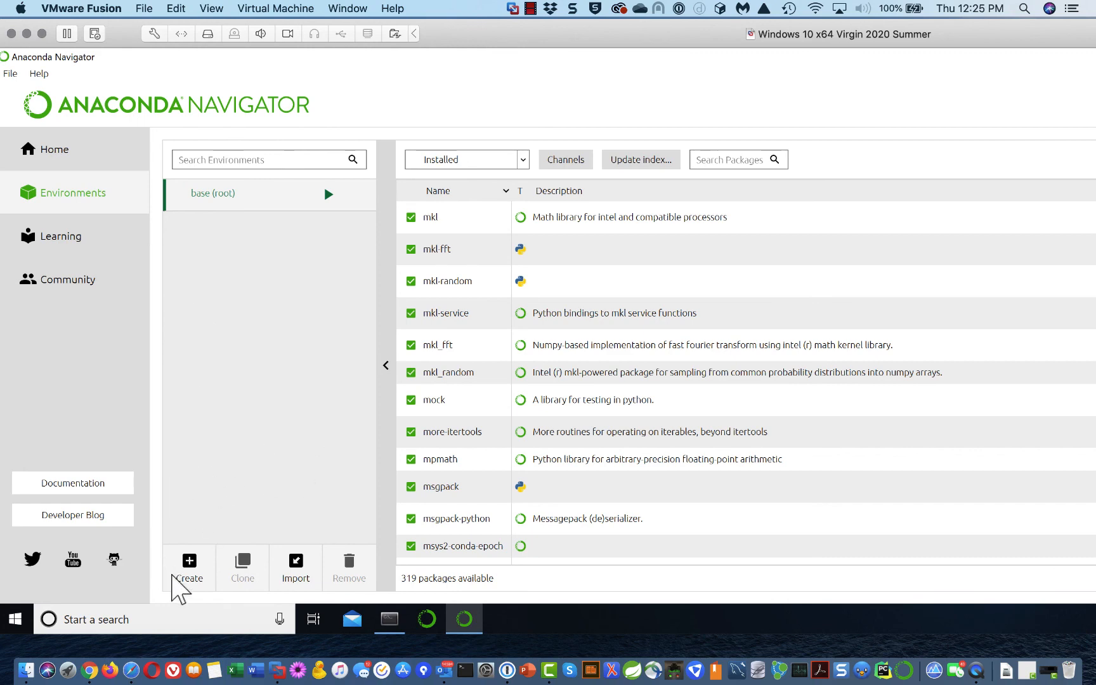
- Create a Python 3.7 environment named with the prefix e4_, the instructor's surname in lowercase and the suffix _python_course
{"action": "left_click", "coordinate": [189, 562]}
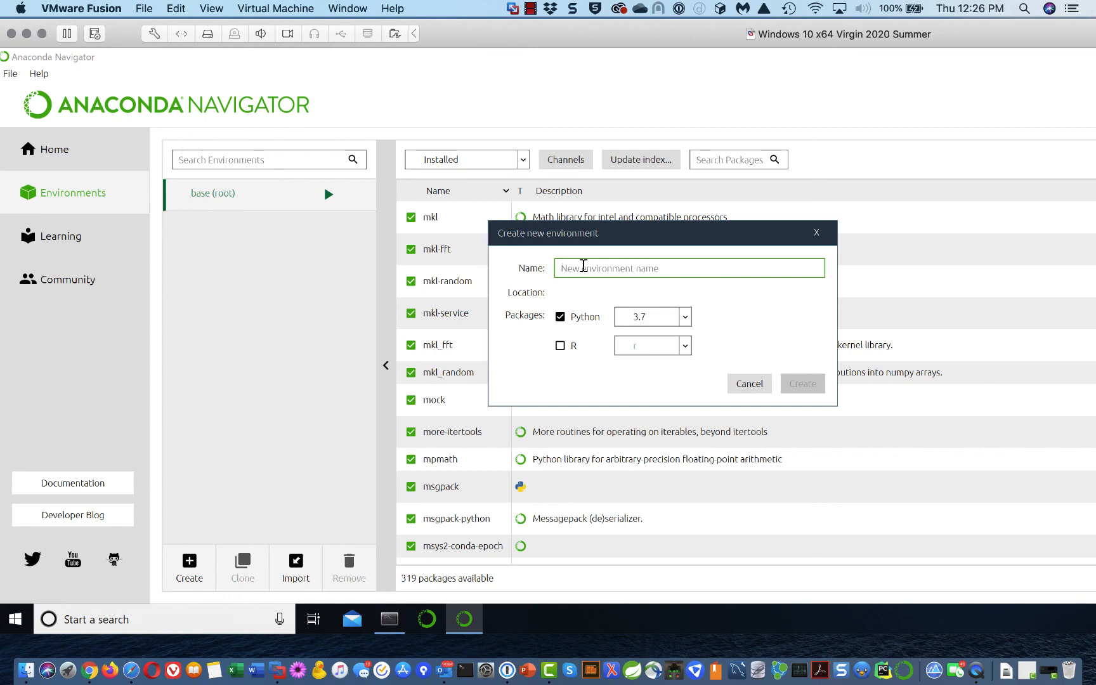
{"action": "type", "text": "e"}
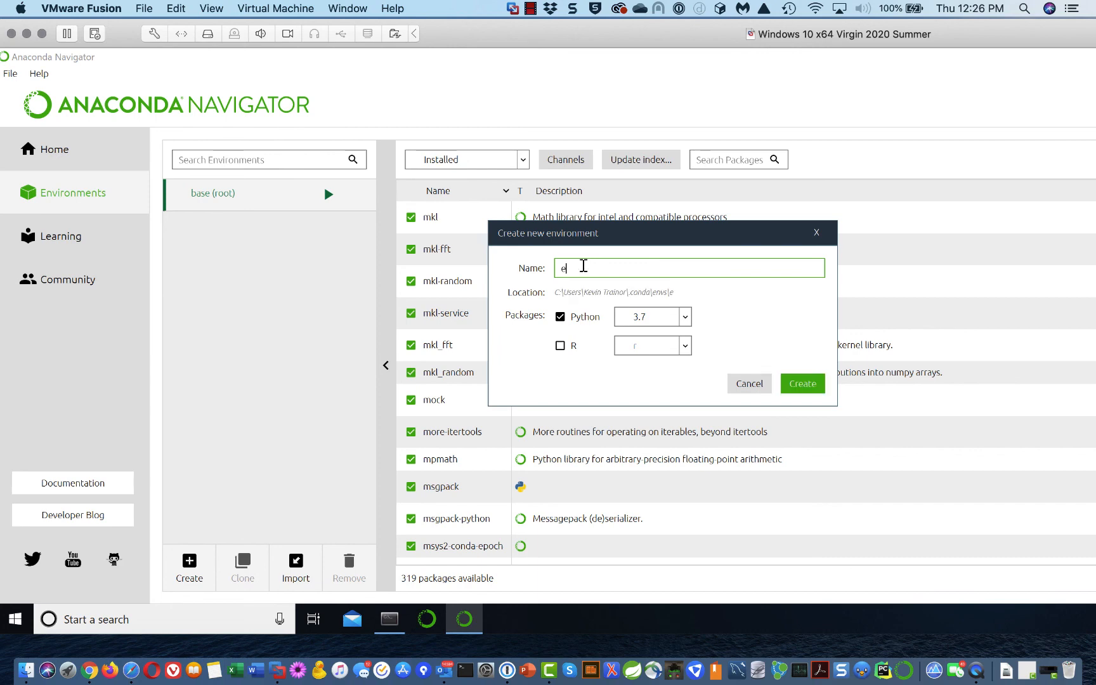
{"action": "type", "text": "4"}
{"action": "type", "text": "_"}
{"action": "type", "text": "trl"}
{"action": "type", "text": "ainor"}
{"action": "type", "text": "_pytho"}
{"action": "type", "text": "n"}
{"action": "type", "text": "_"}
{"action": "type", "text": "course"}
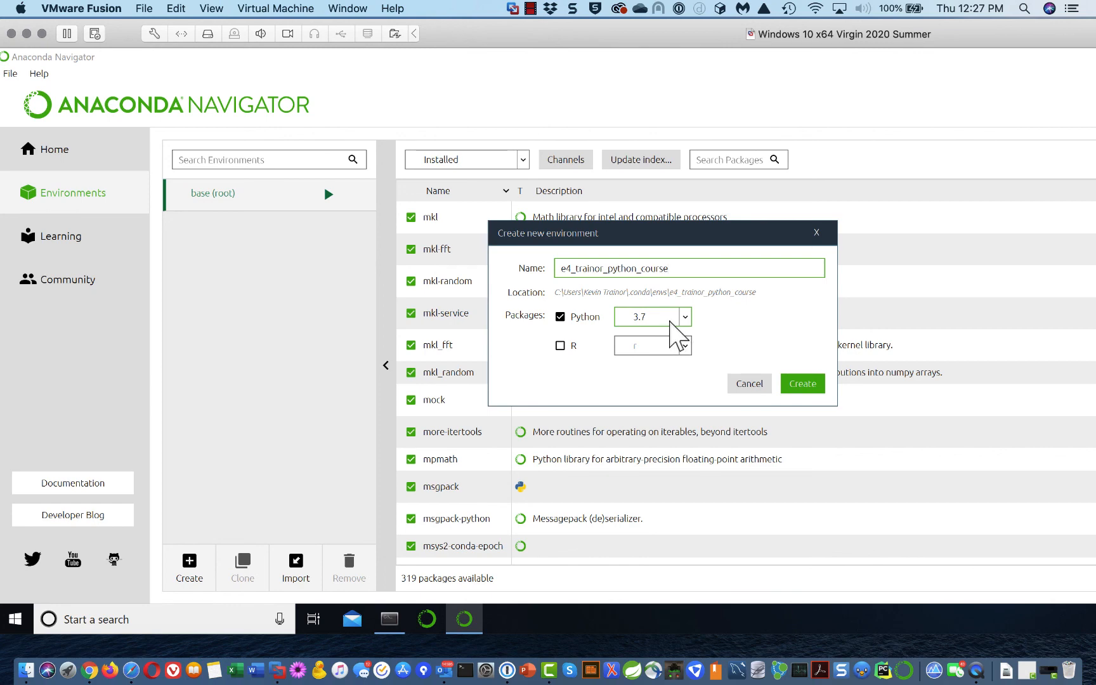
{"action": "left_click", "coordinate": [805, 384]}
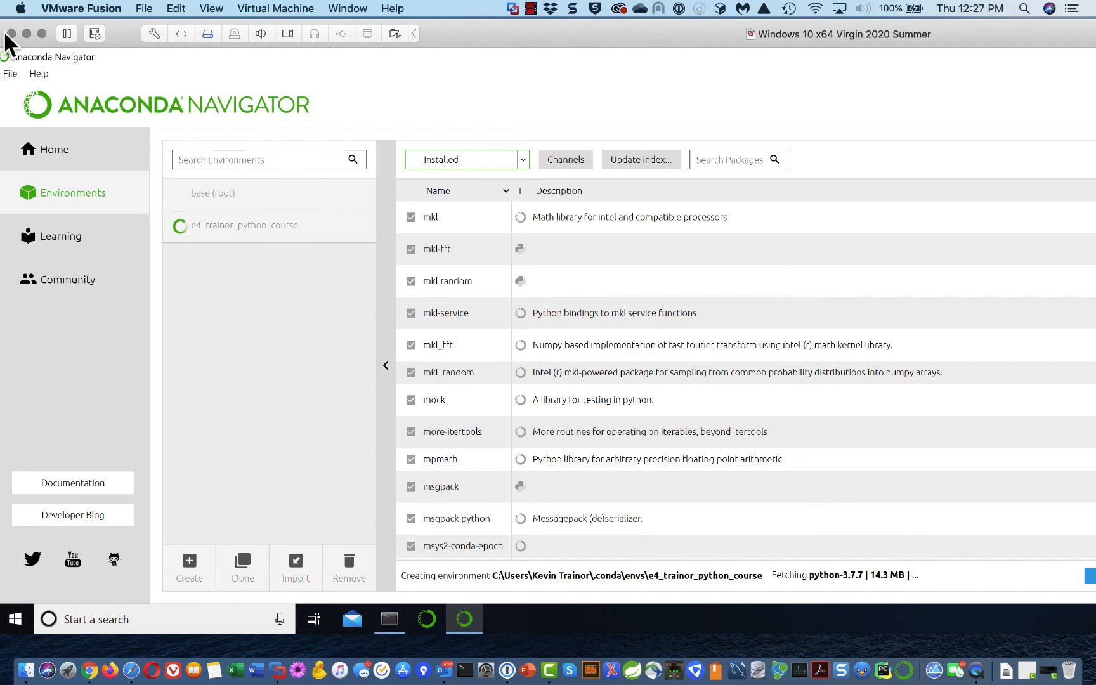
- Move and resize the Windows 10 virtual machine window so that all of it fits on the Mac screen
{"action": "left_click_drag", "start_coordinate": [11, 24], "coordinate": [157, 47]}
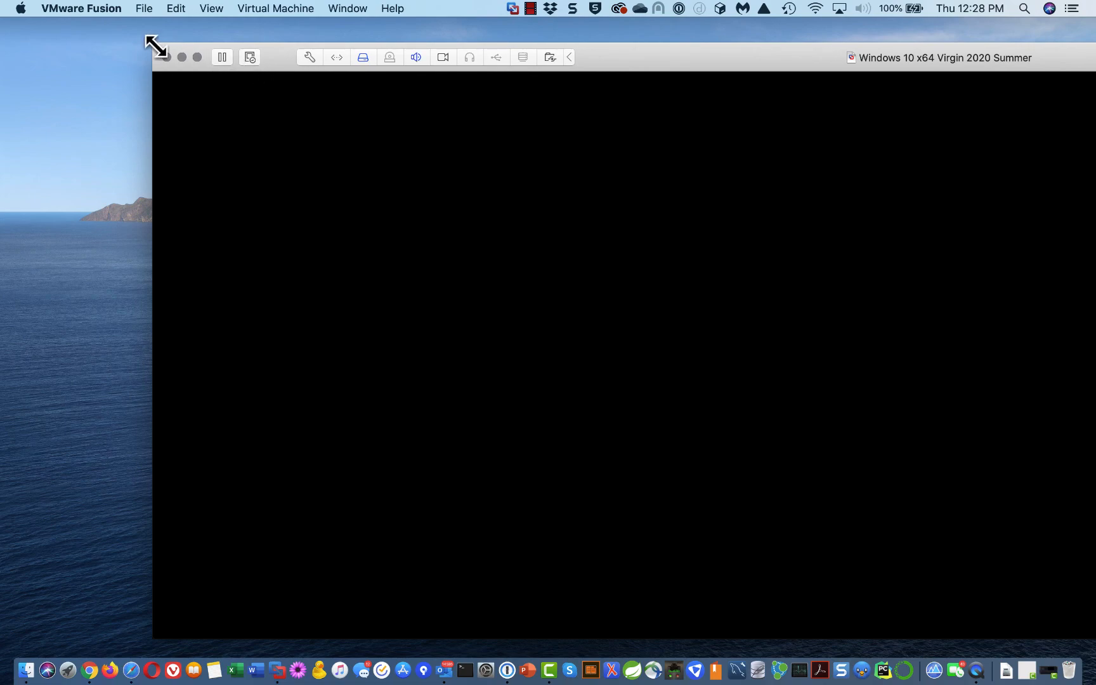
{"action": "left_click_drag", "start_coordinate": [152, 43], "coordinate": [12, 12]}
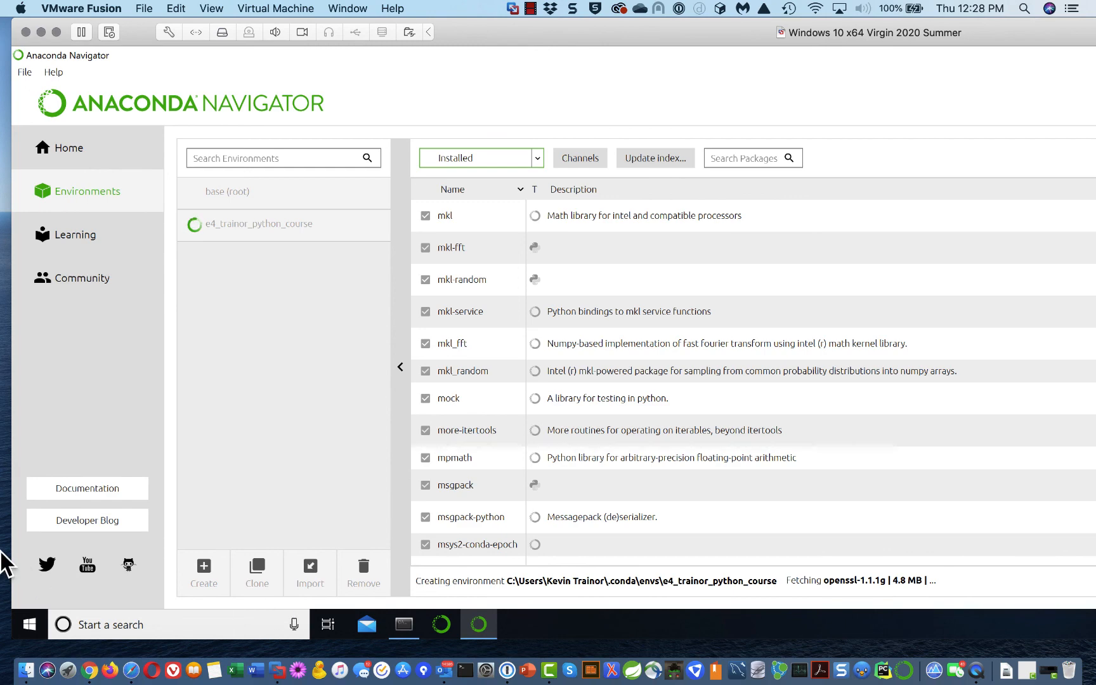
{"action": "left_click_drag", "start_coordinate": [11, 548], "coordinate": [91, 551]}
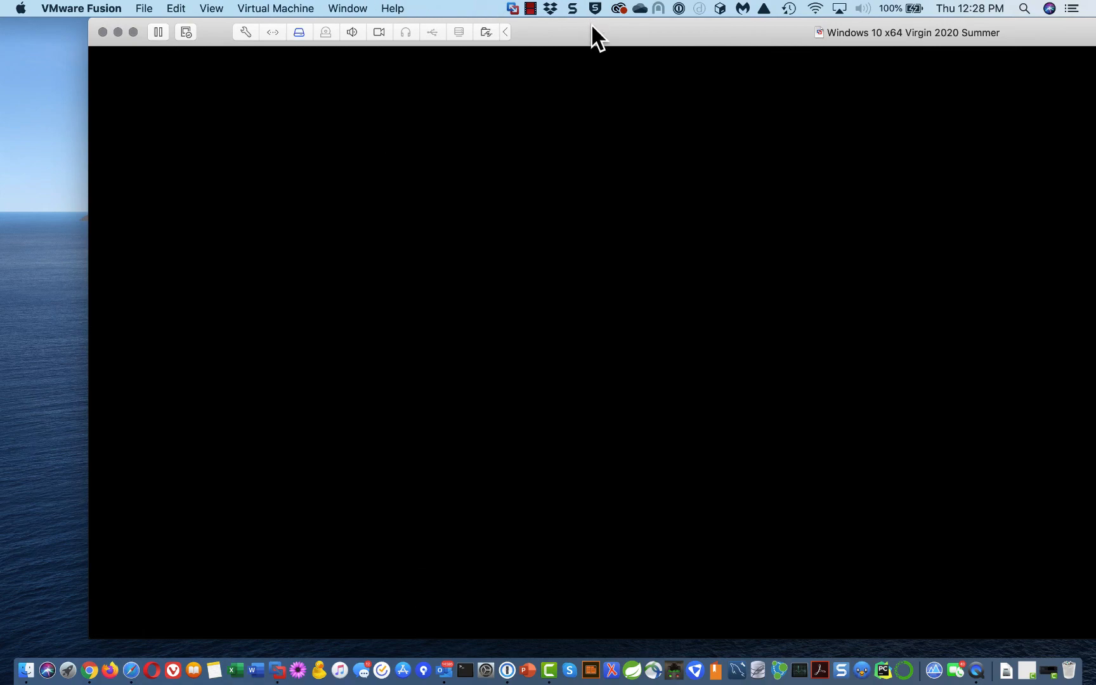
{"action": "left_click_drag", "start_coordinate": [591, 23], "coordinate": [517, 25]}
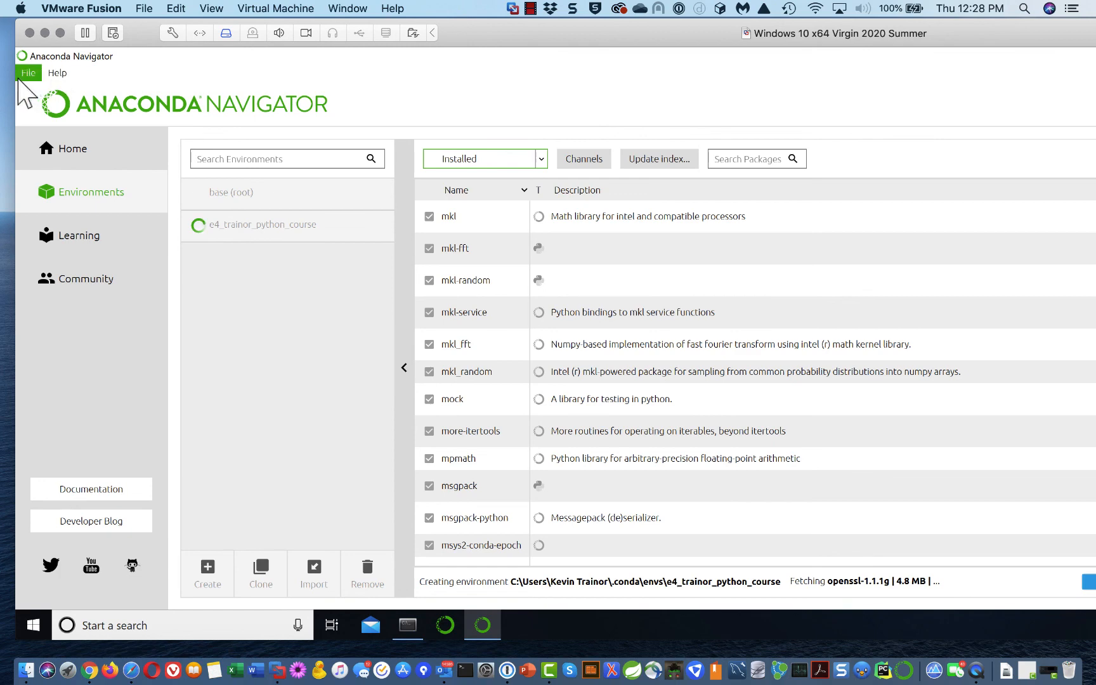
{"action": "left_click_drag", "start_coordinate": [16, 77], "coordinate": [164, 74]}
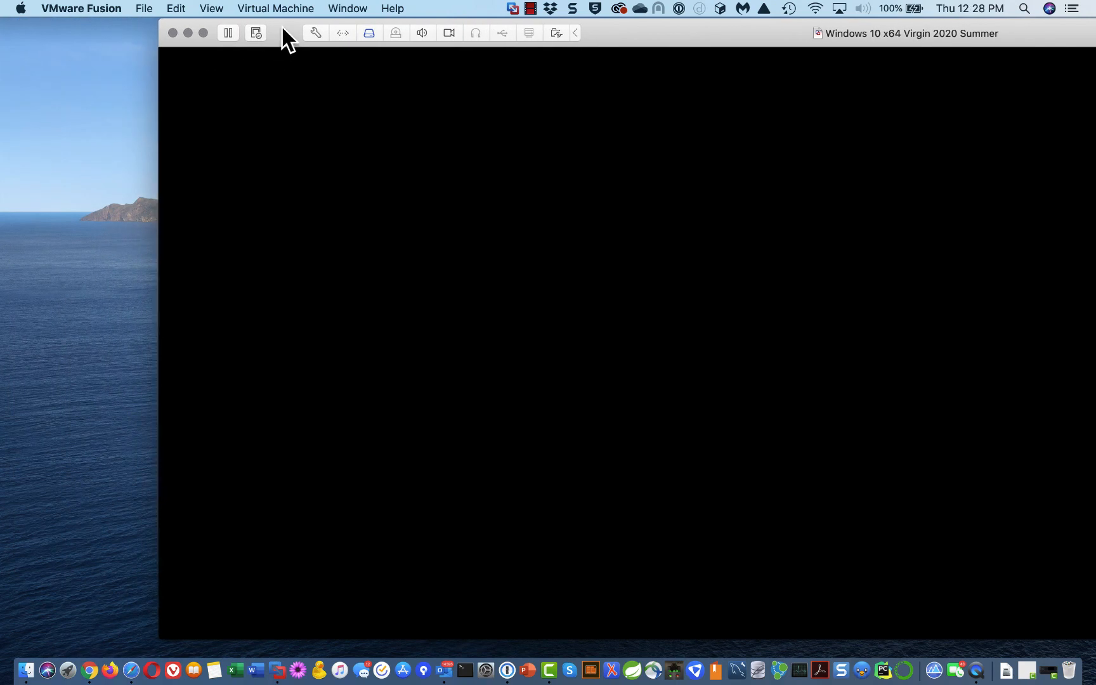
{"action": "left_click_drag", "start_coordinate": [282, 29], "coordinate": [188, 45]}
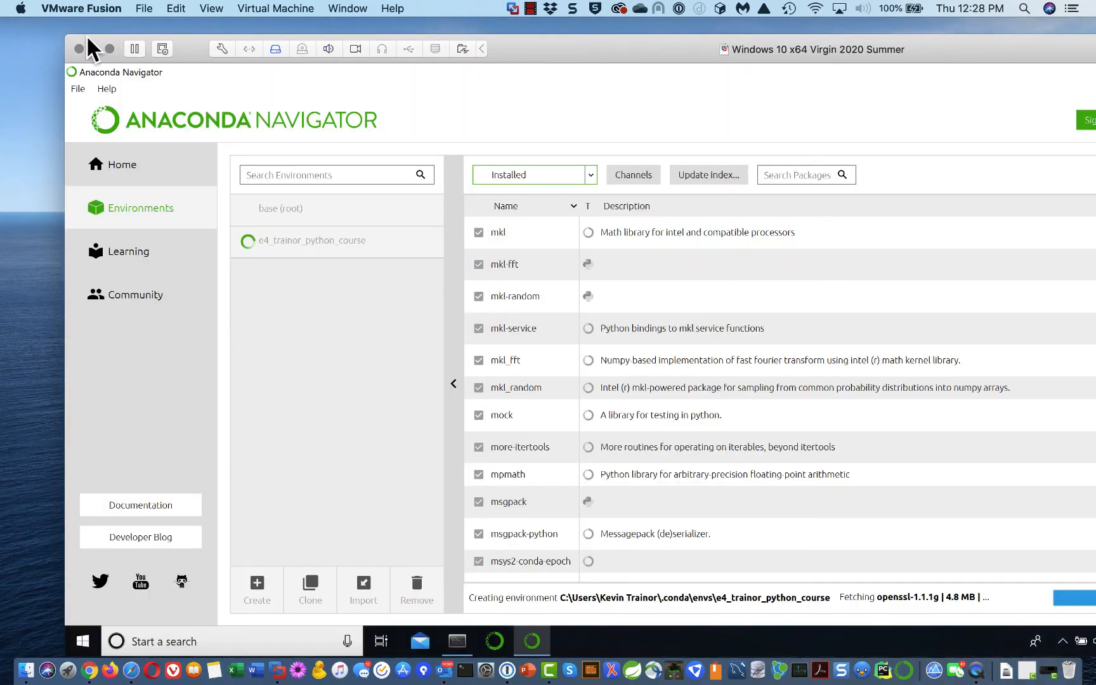
{"action": "left_click_drag", "start_coordinate": [66, 34], "coordinate": [349, 102]}
{"action": "left_click_drag", "start_coordinate": [417, 121], "coordinate": [128, 33]}
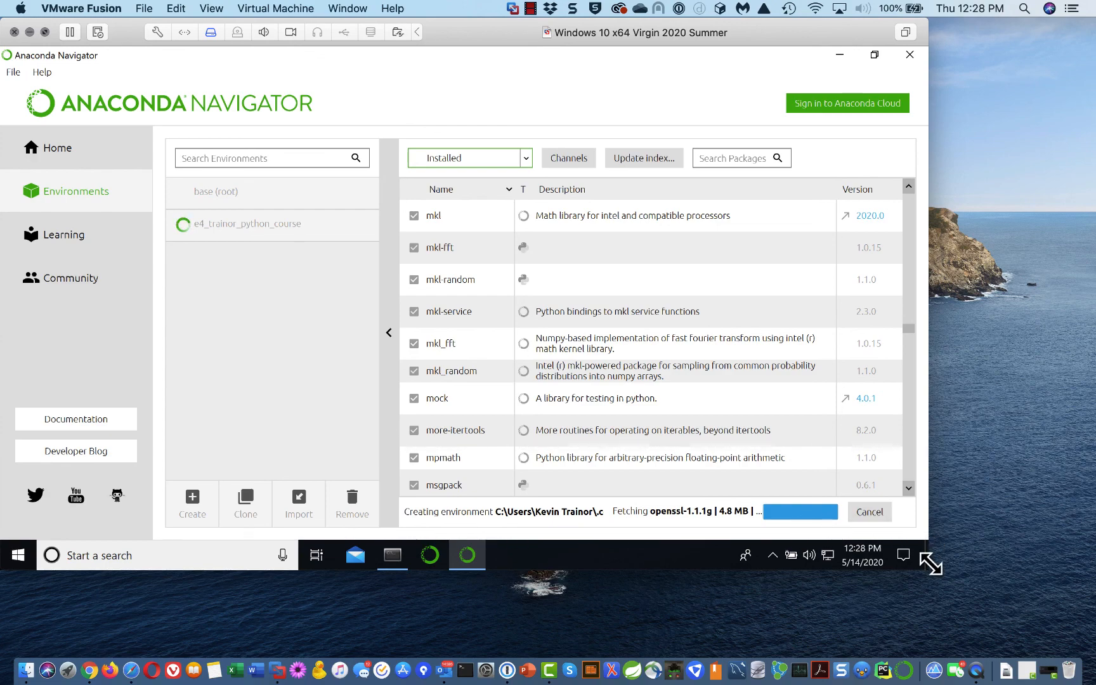
{"action": "left_click_drag", "start_coordinate": [931, 565], "coordinate": [1083, 630]}
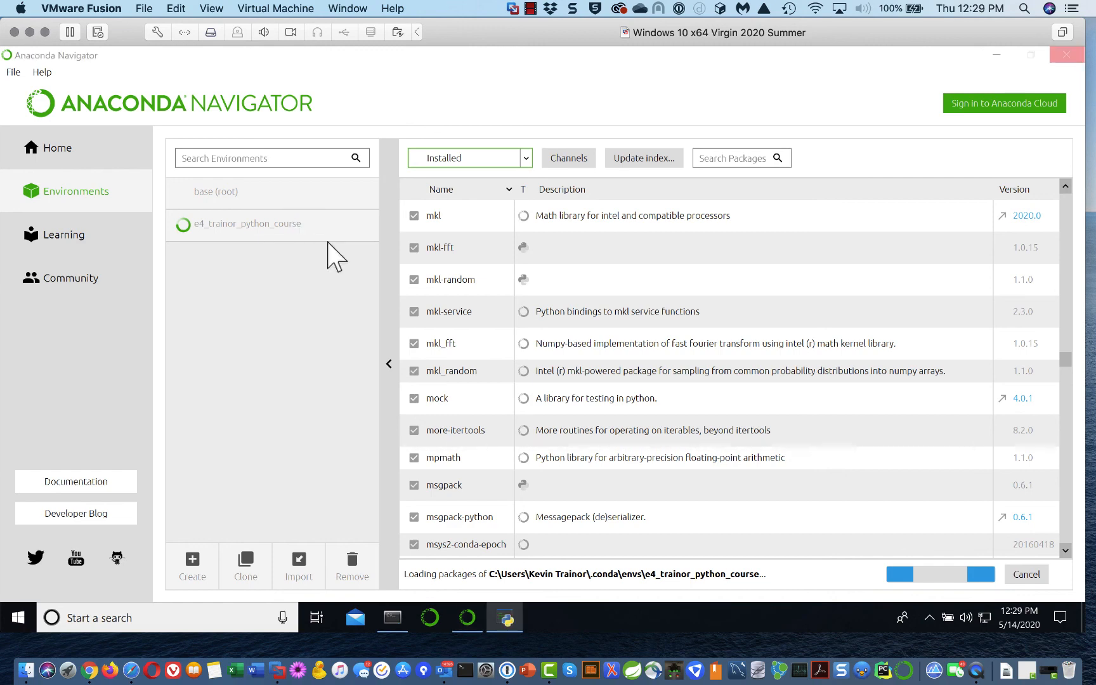
{"action": "left_click", "coordinate": [531, 9]}
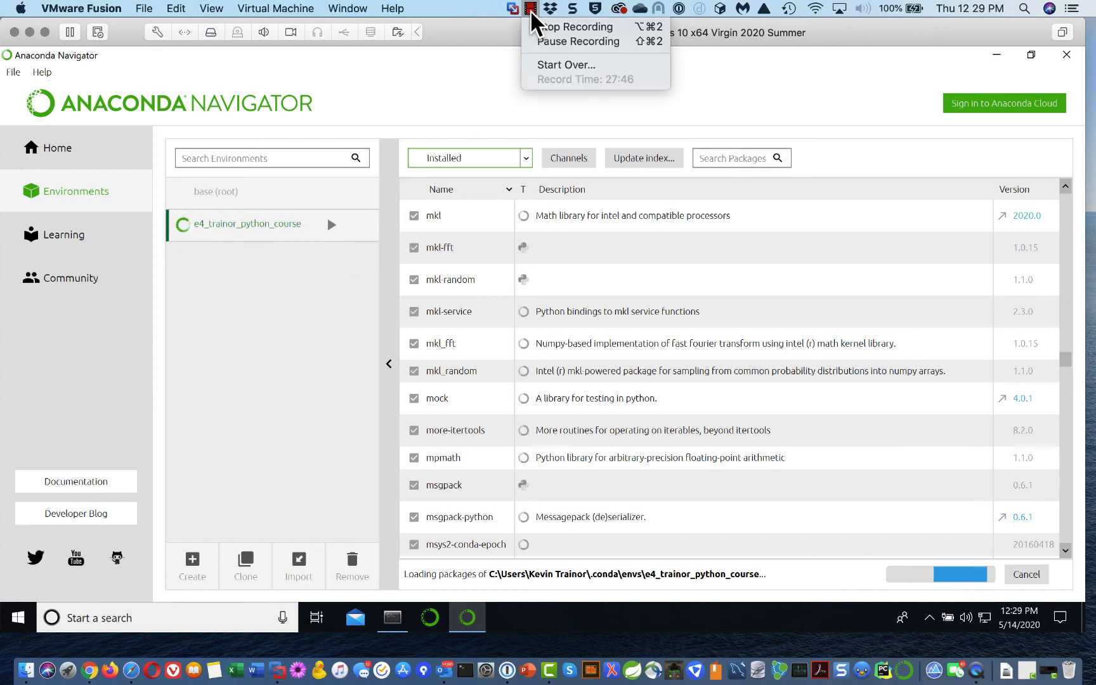
{"action": "left_click", "coordinate": [551, 42]}
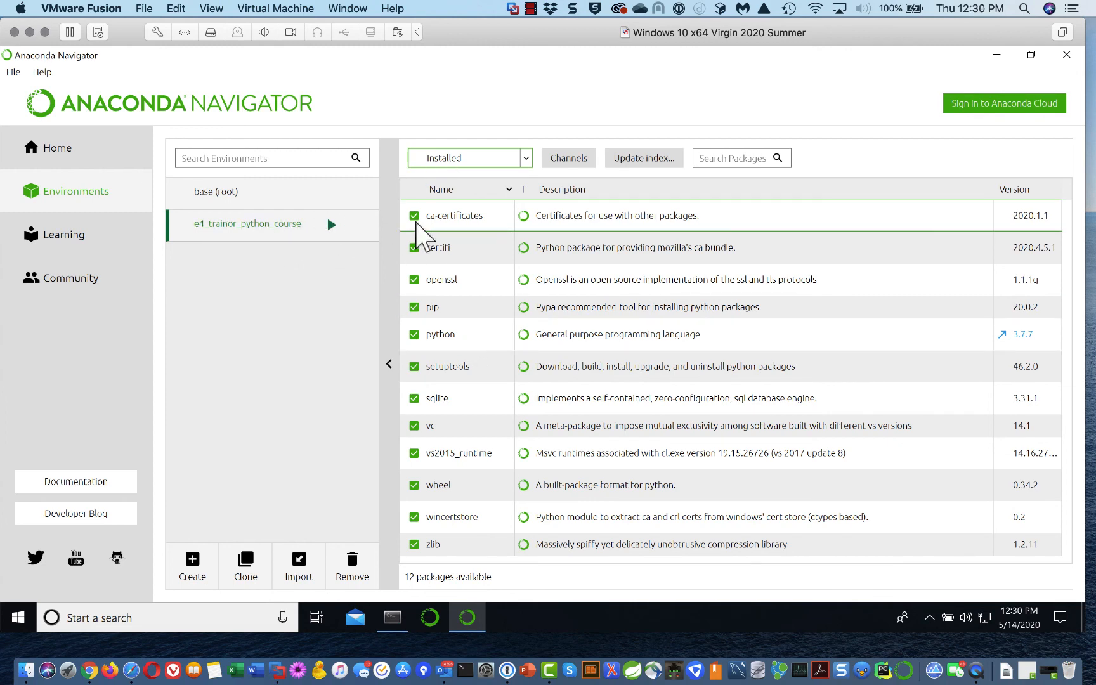
- Compare the installed packages of the base (root) environment with those of the new Python course environment
{"action": "left_click", "coordinate": [204, 193]}
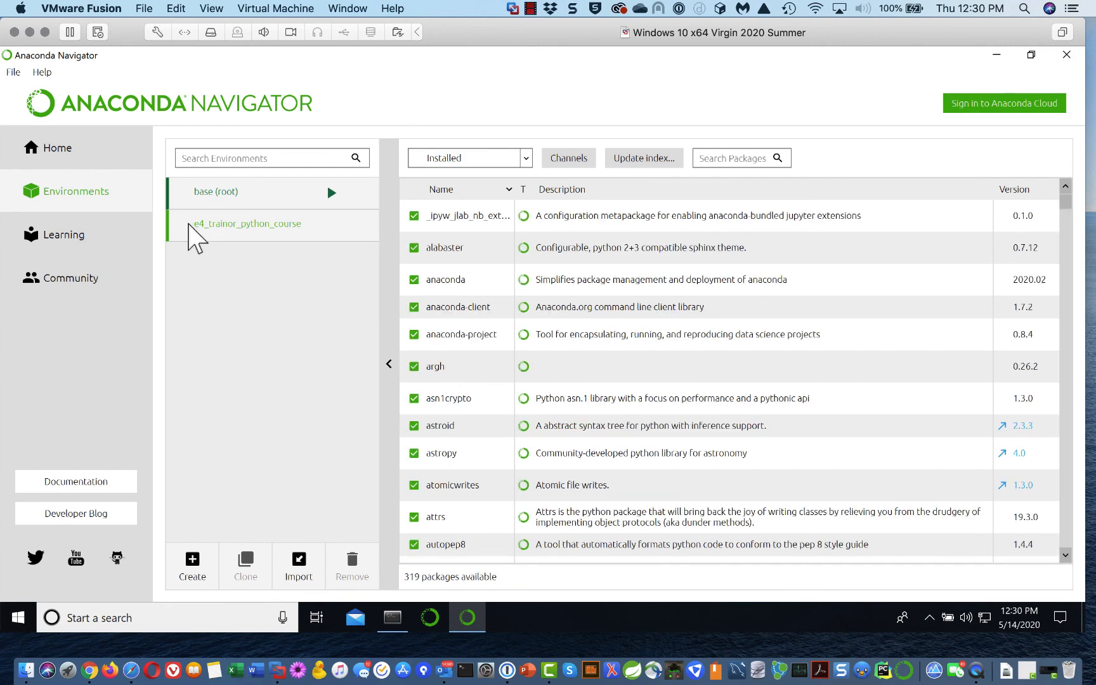
{"action": "left_click", "coordinate": [189, 224]}
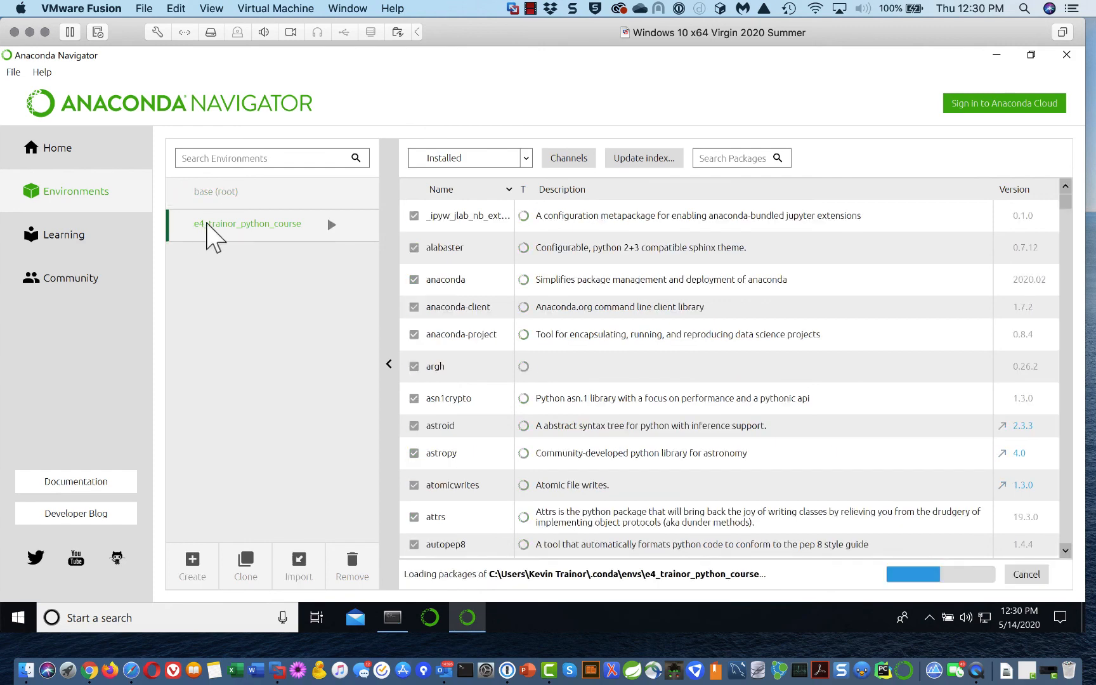
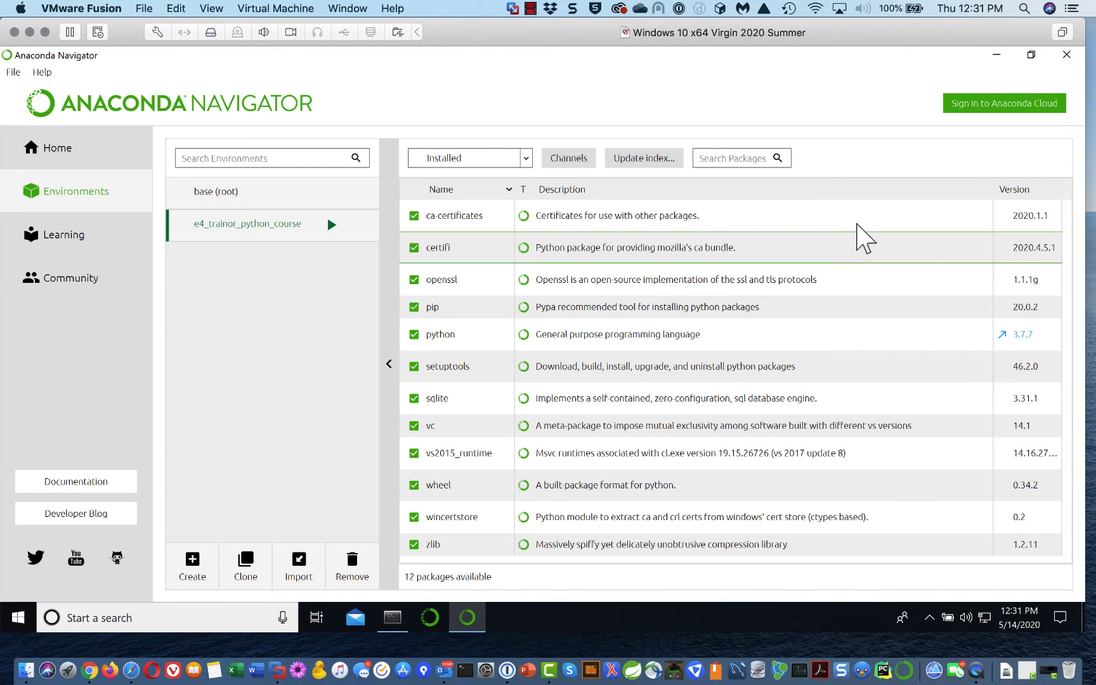
- Quit Anaconda Navigator and set its quit confirmation not to show again
{"action": "left_click", "coordinate": [1077, 55]}
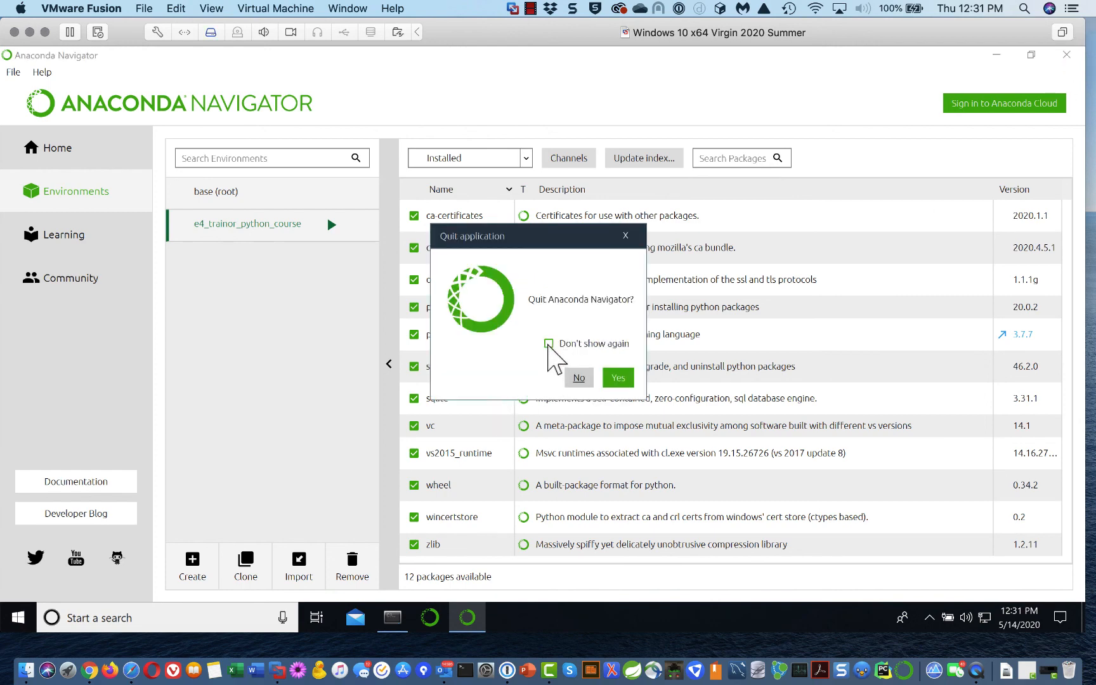
{"action": "left_click", "coordinate": [548, 343]}
{"action": "left_click", "coordinate": [627, 378]}
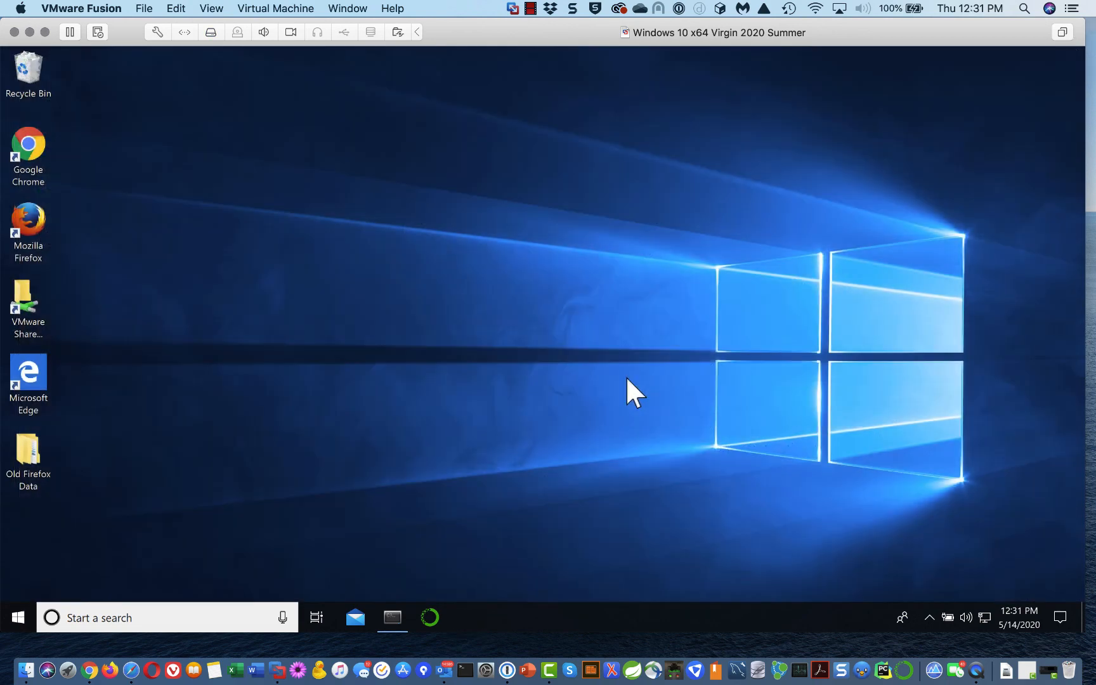
- Switch to Anaconda Prompt, list the conda environments with conda info --envs, and exit the prompt
{"action": "left_click", "coordinate": [394, 616]}
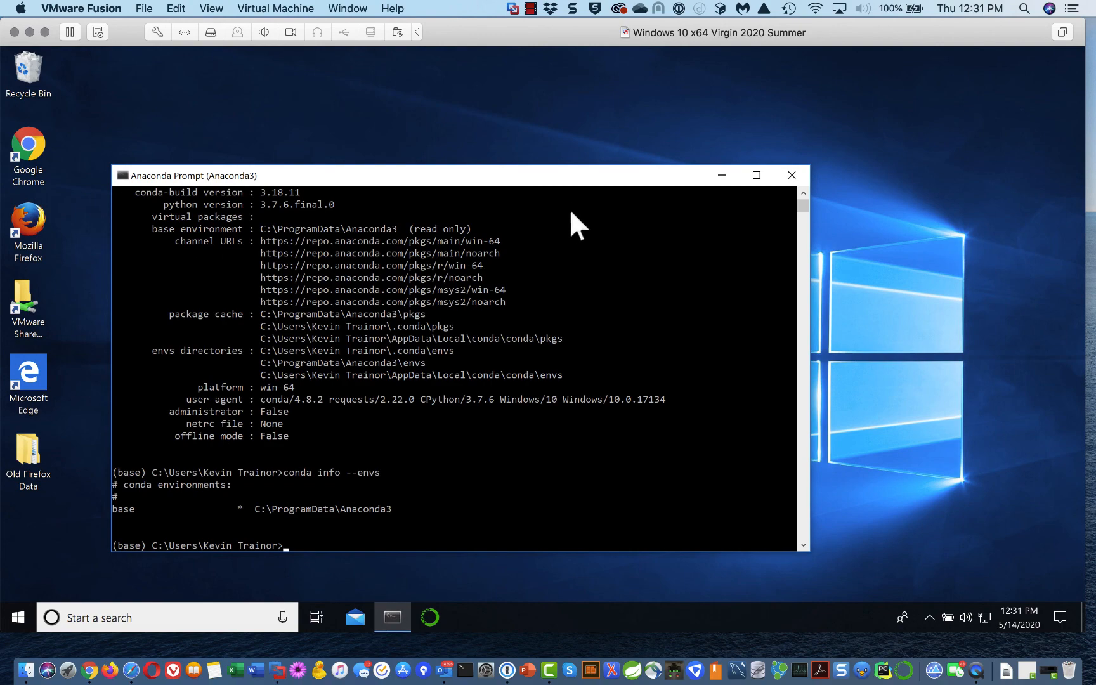
{"action": "left_click_drag", "start_coordinate": [570, 181], "coordinate": [613, 81]}
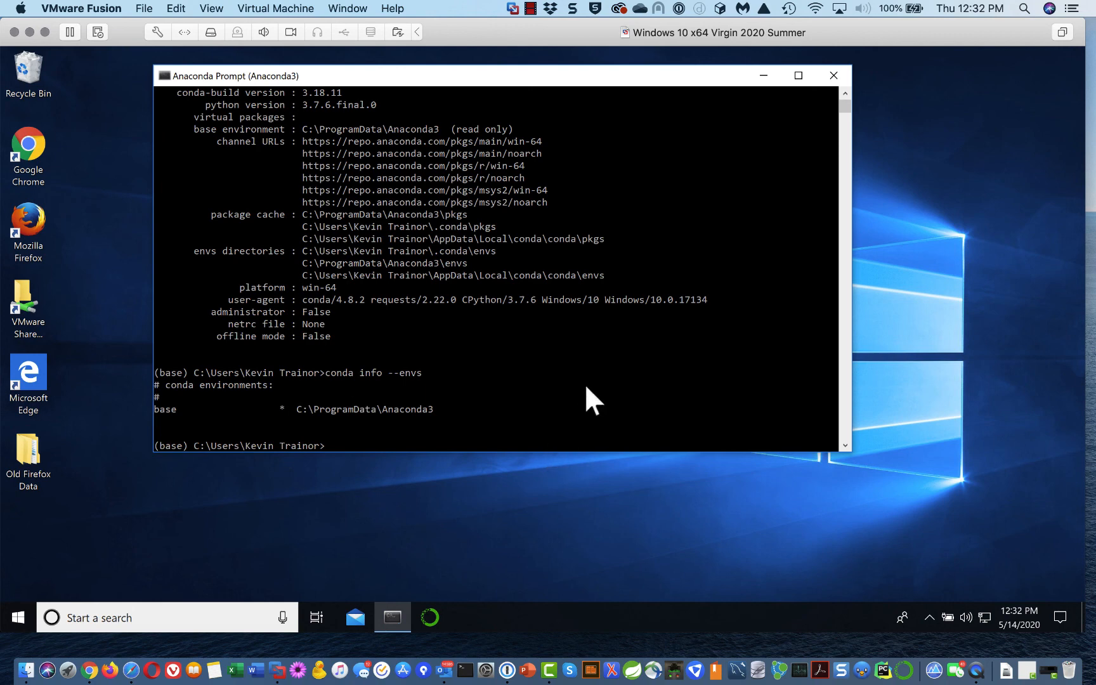
{"action": "left_click", "coordinate": [338, 461]}
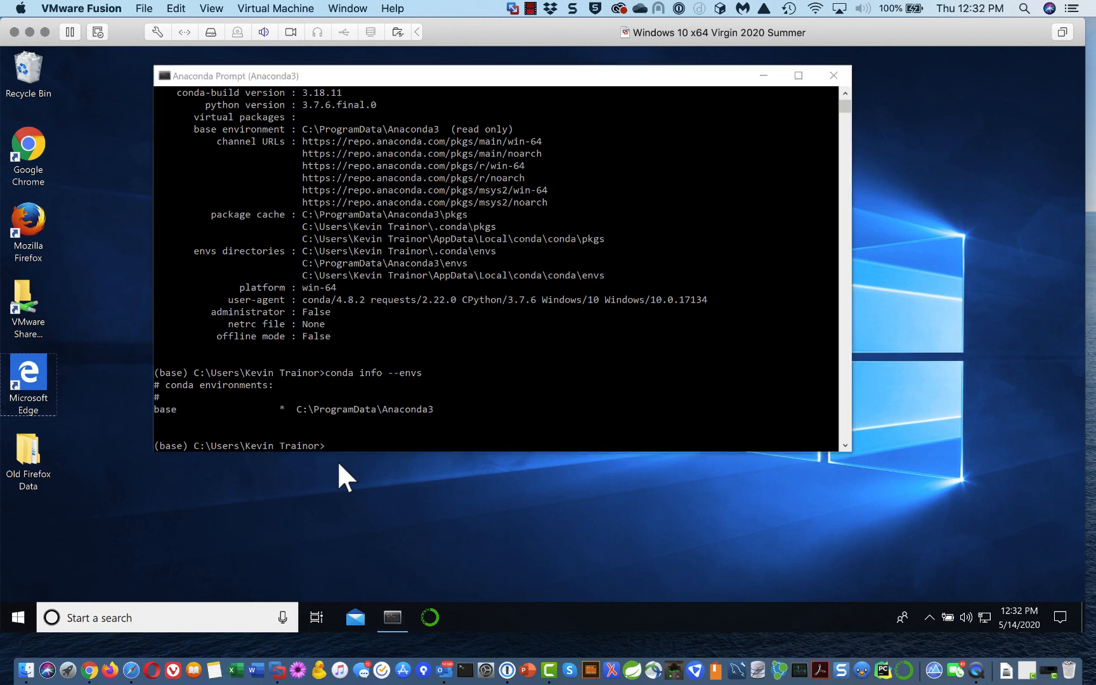
{"action": "left_click", "coordinate": [372, 441]}
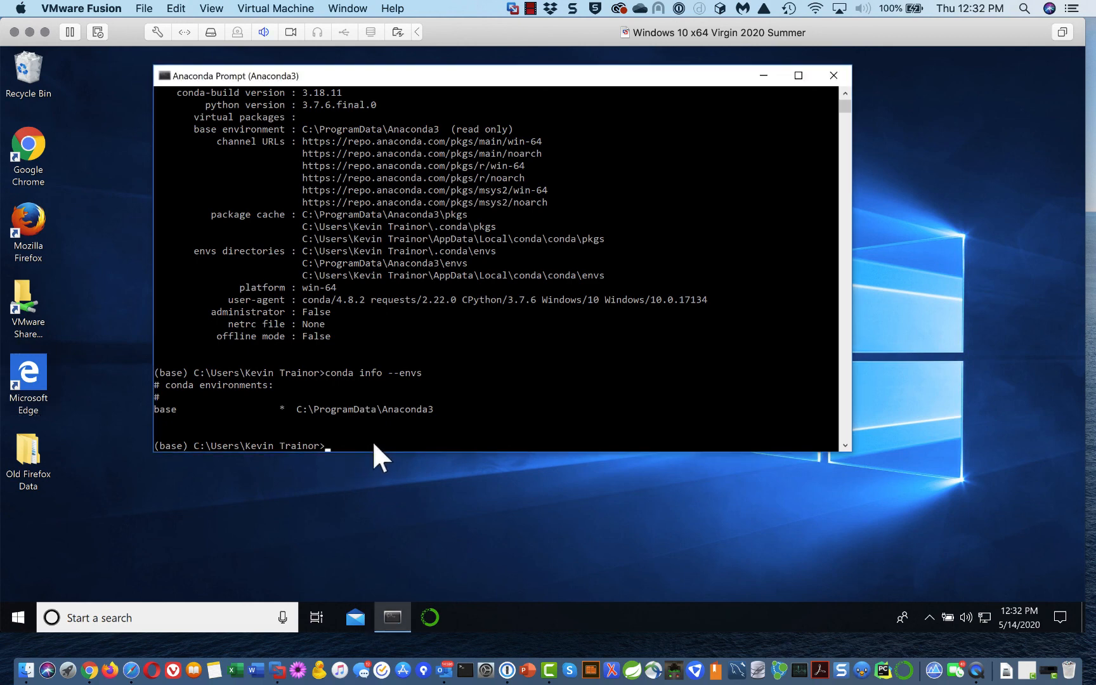
{"action": "left_click", "coordinate": [373, 441]}
{"action": "type", "text": "conda info --envs"}
{"action": "key", "text": "Return"}
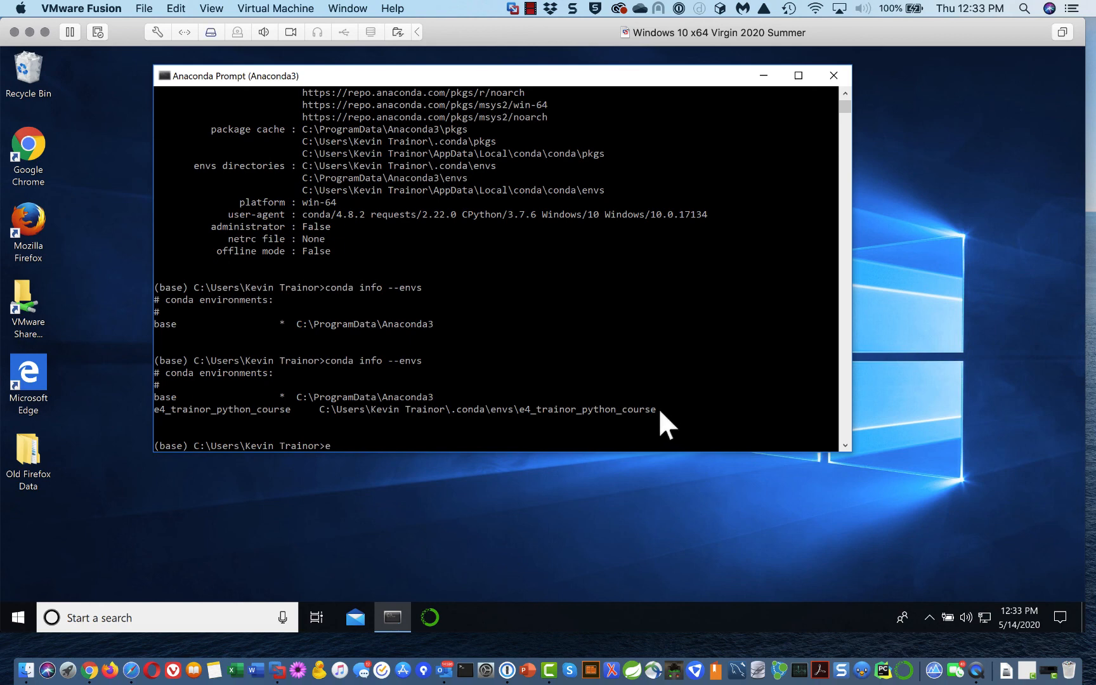
{"action": "type", "text": "xit"}
{"action": "key", "text": "Return"}
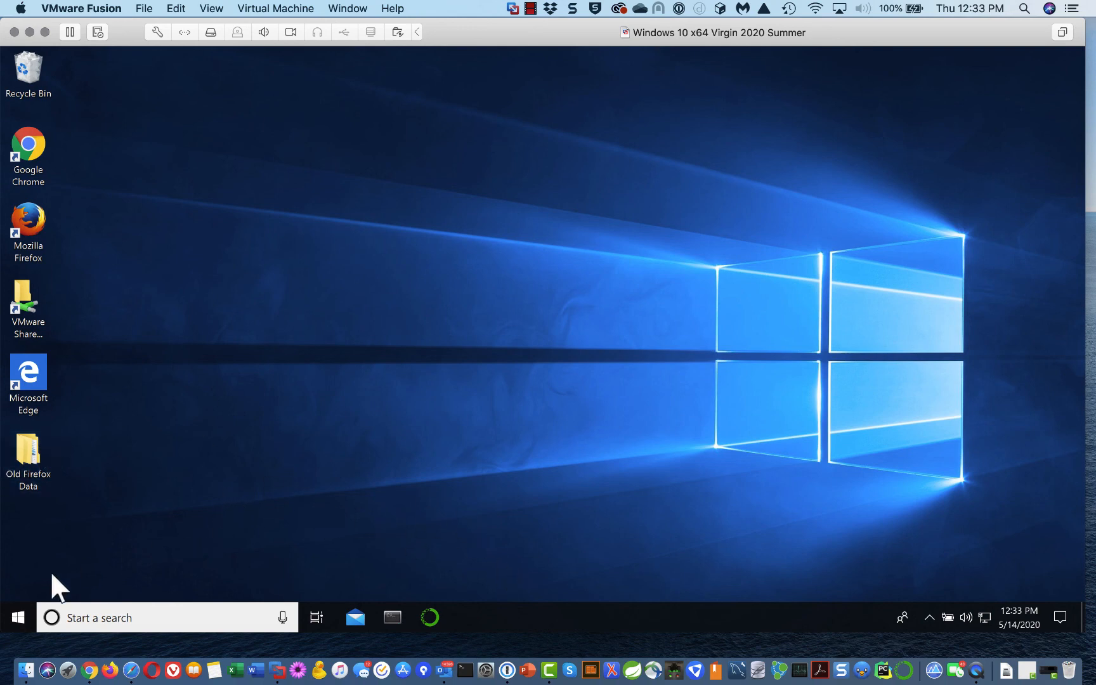
- Pin File Explorer from the Windows System apps to the taskbar and dismiss the app list
{"action": "left_click", "coordinate": [17, 619]}
{"action": "scroll", "coordinate": [155, 419], "scroll_direction": "down", "scroll_amount": 10}
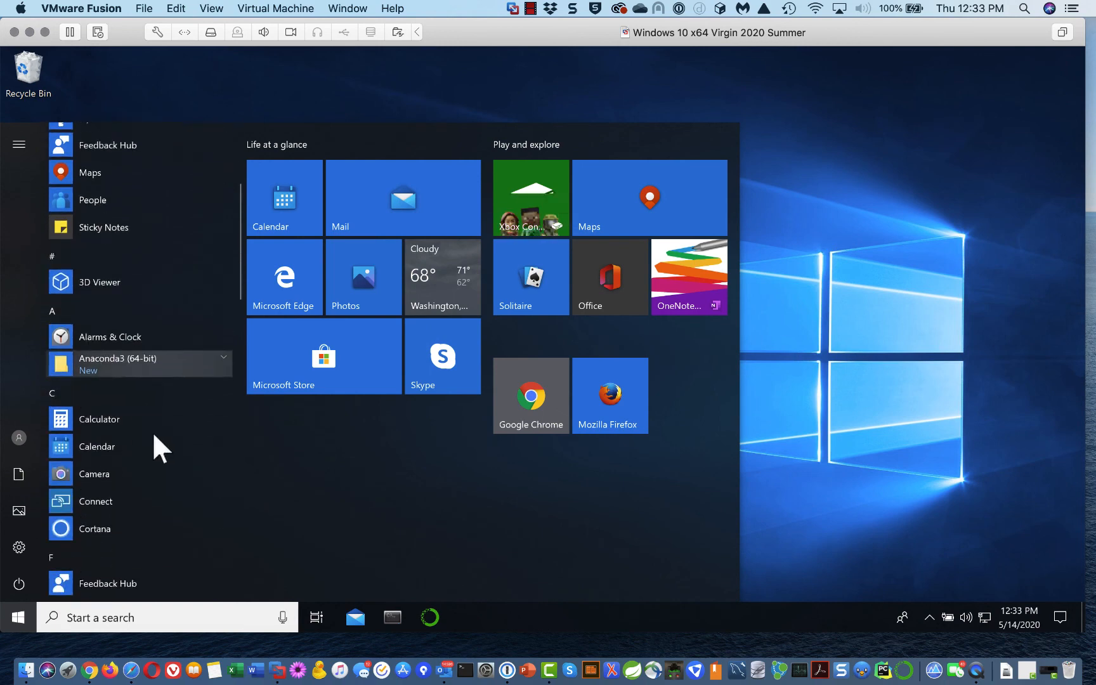
{"action": "scroll", "coordinate": [155, 431], "scroll_direction": "down", "scroll_amount": 8}
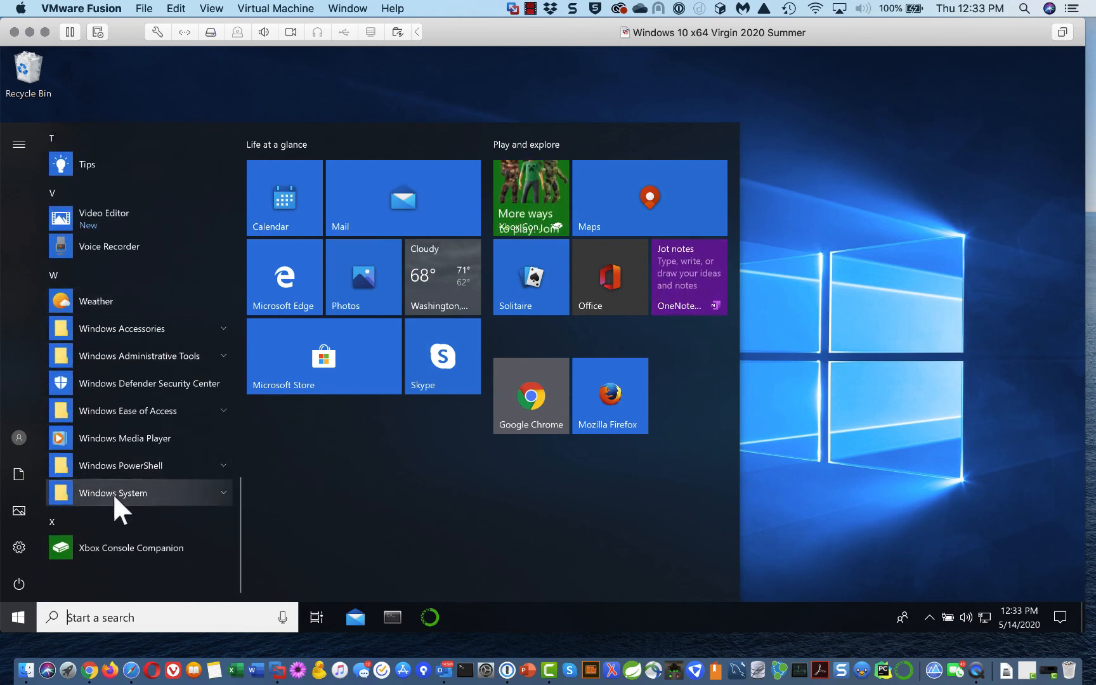
{"action": "left_click", "coordinate": [223, 492]}
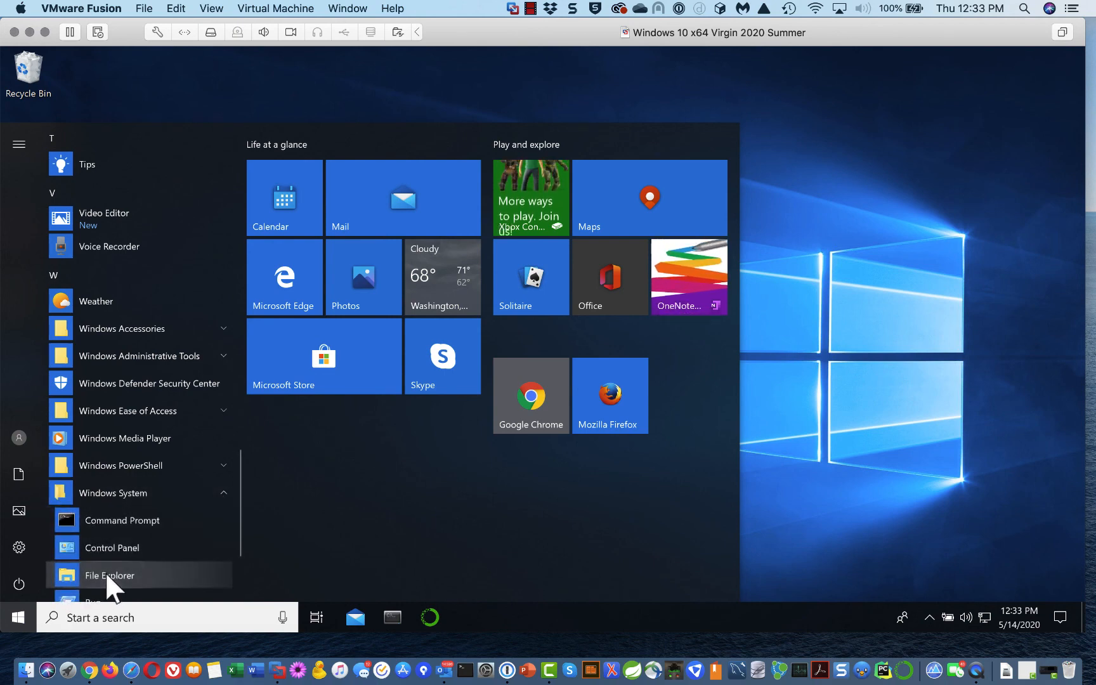
{"action": "right_click", "coordinate": [108, 575]}
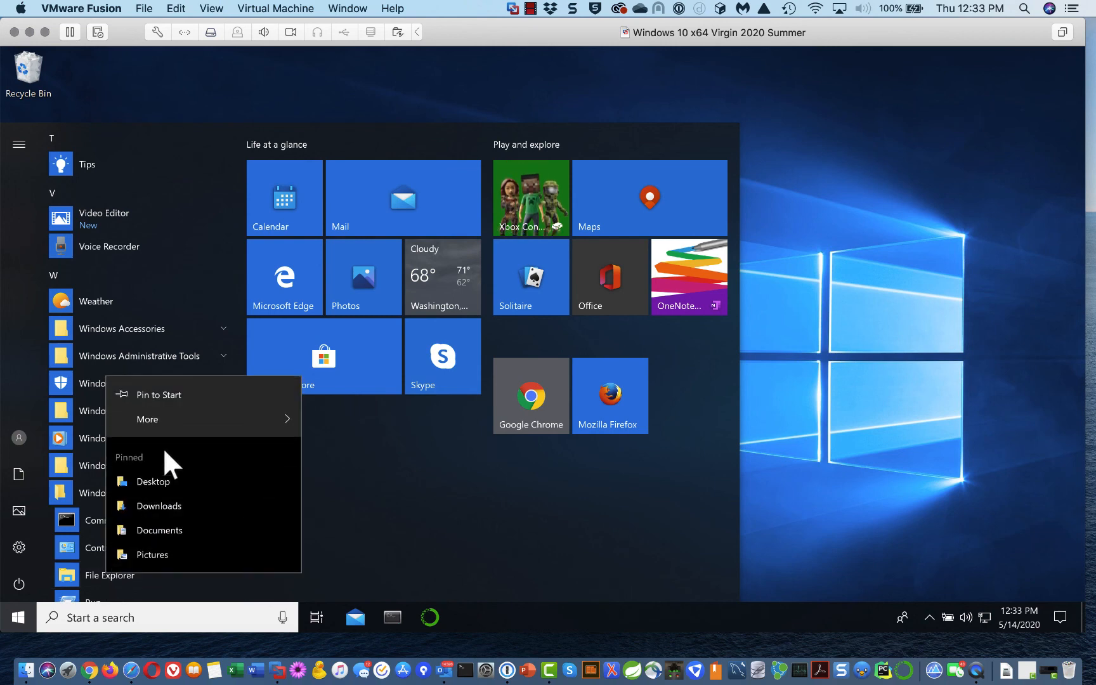
{"action": "mouse_move", "coordinate": [157, 417]}
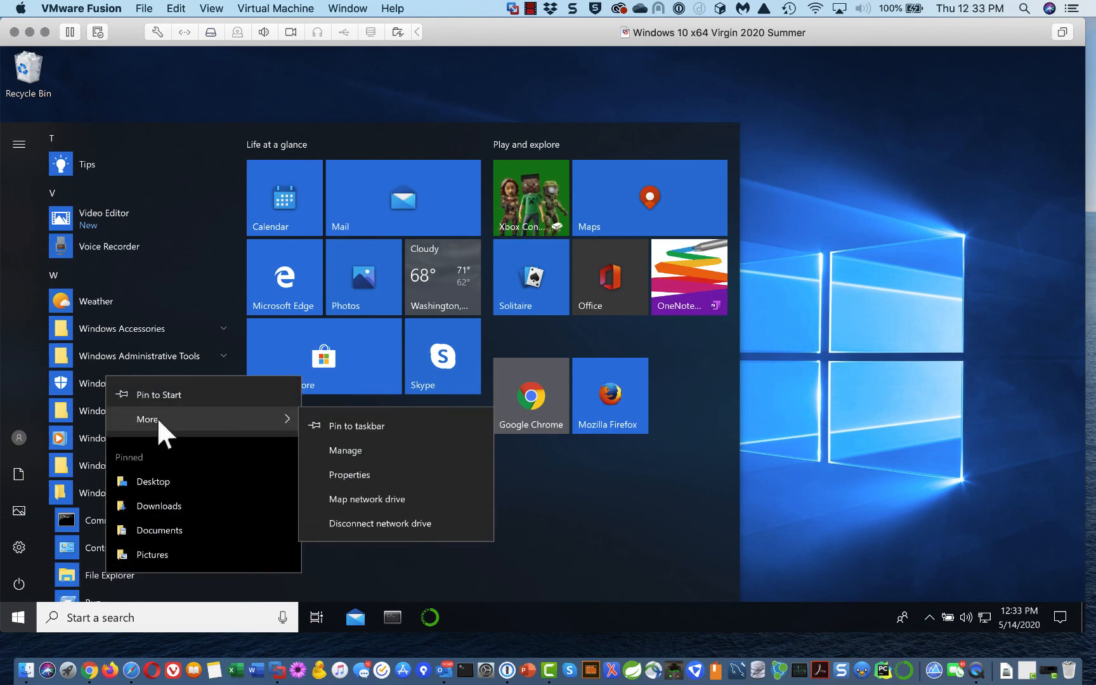
{"action": "left_click", "coordinate": [376, 421]}
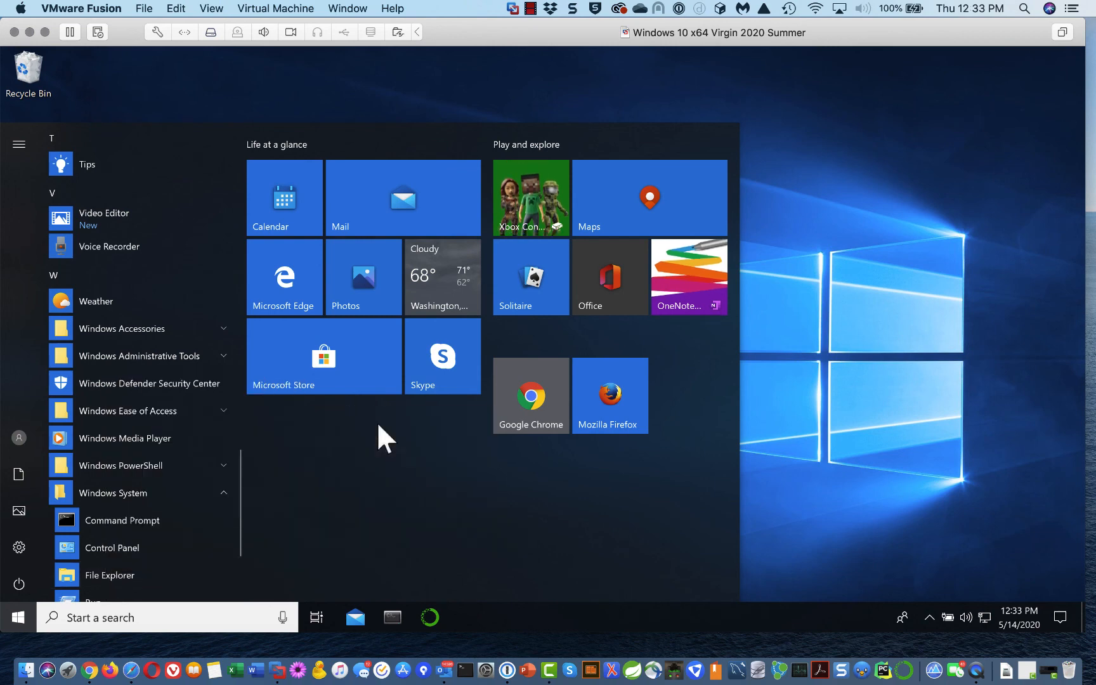
{"action": "left_click", "coordinate": [322, 493]}
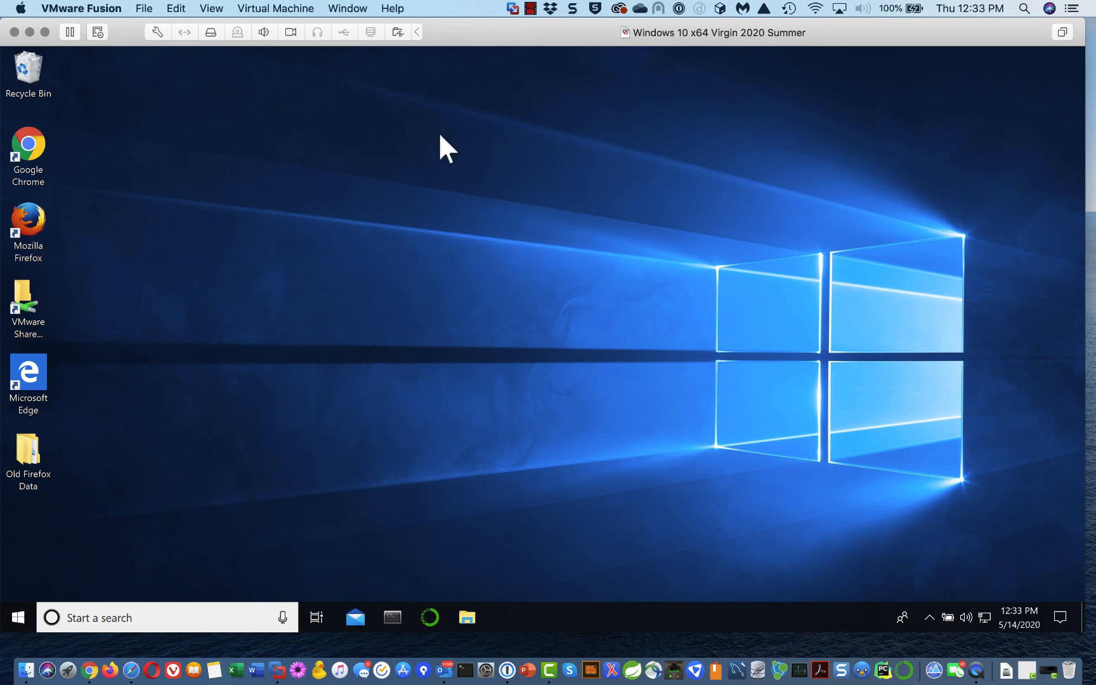
- Open File Explorer and browse to the account holder's home folder under Users on Local Disk (C:)
{"action": "left_click", "coordinate": [468, 619]}
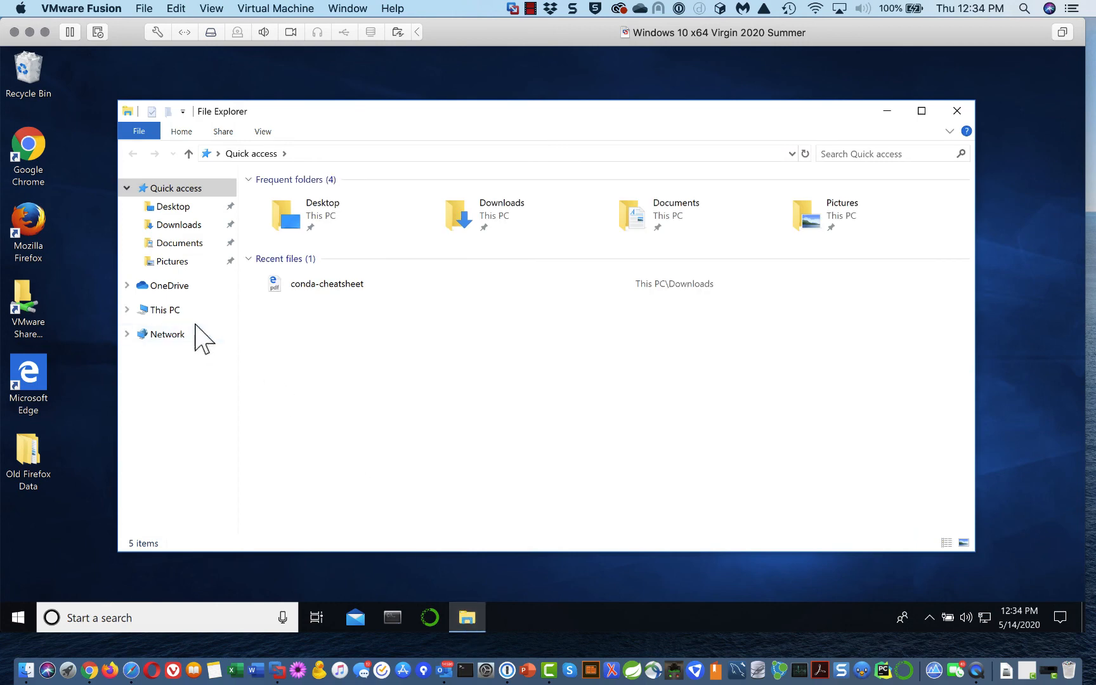
{"action": "left_click", "coordinate": [161, 310]}
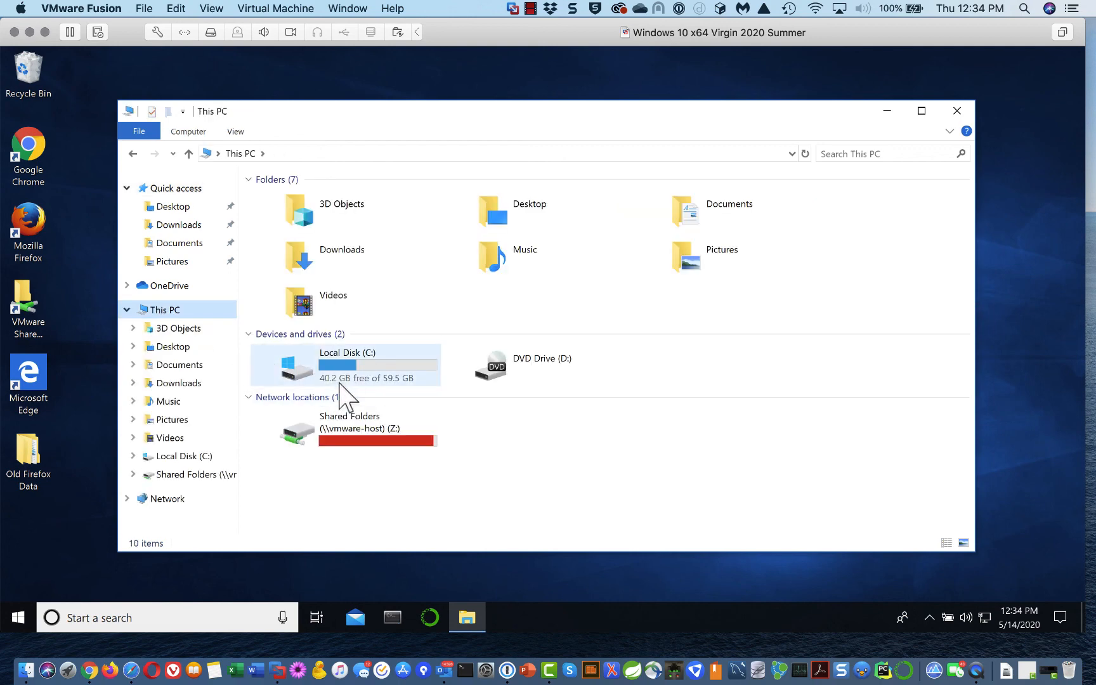
{"action": "double_click", "coordinate": [330, 358]}
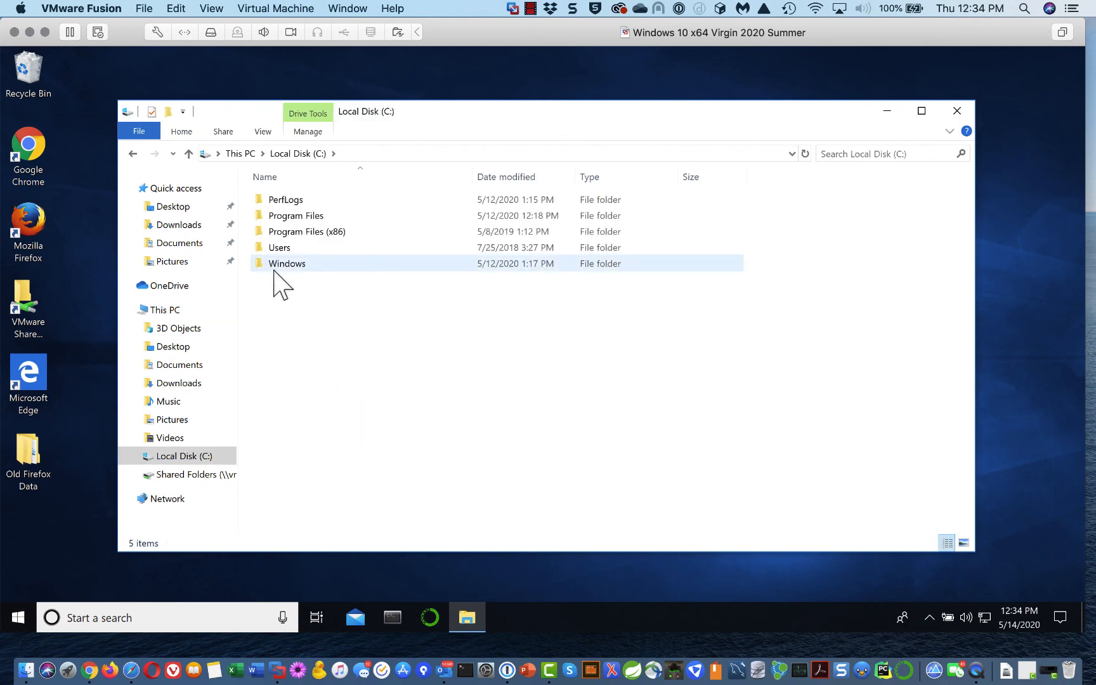
{"action": "double_click", "coordinate": [277, 248]}
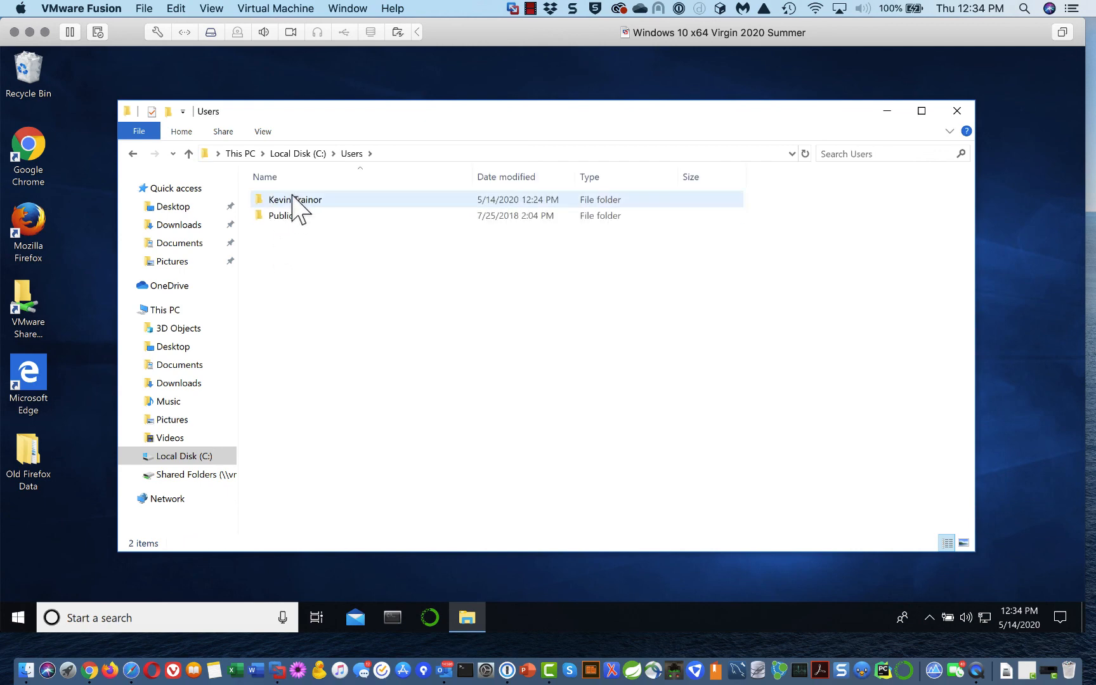
{"action": "double_click", "coordinate": [293, 200]}
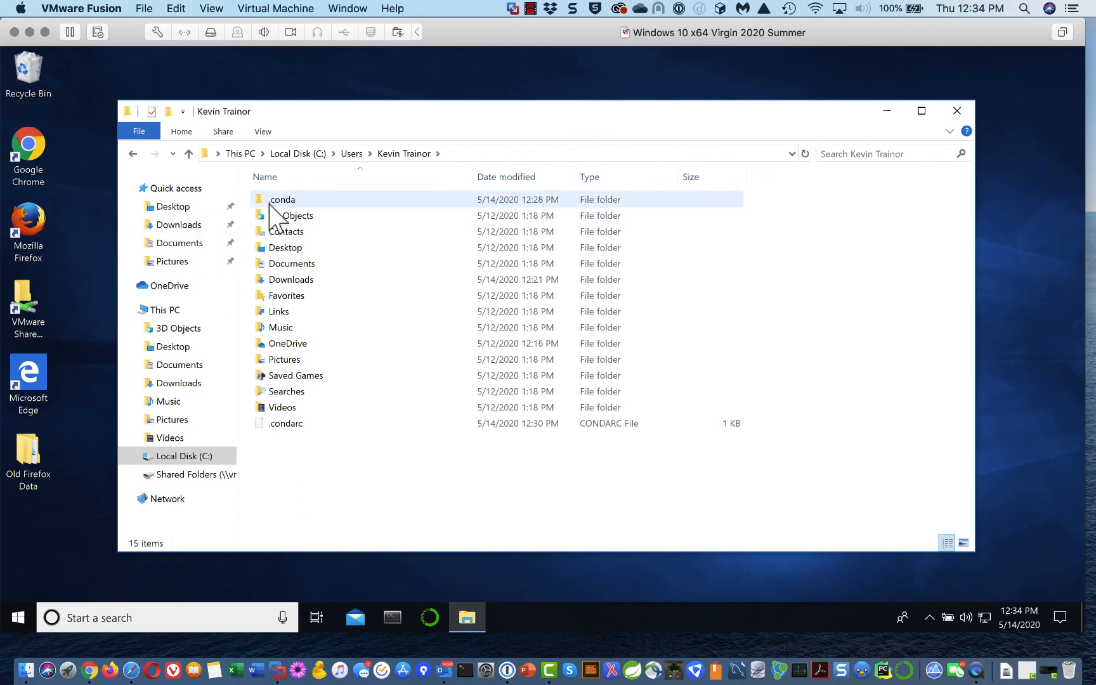
- Turn on the display of hidden items in the home folder
{"action": "mouse_move", "coordinate": [270, 203]}
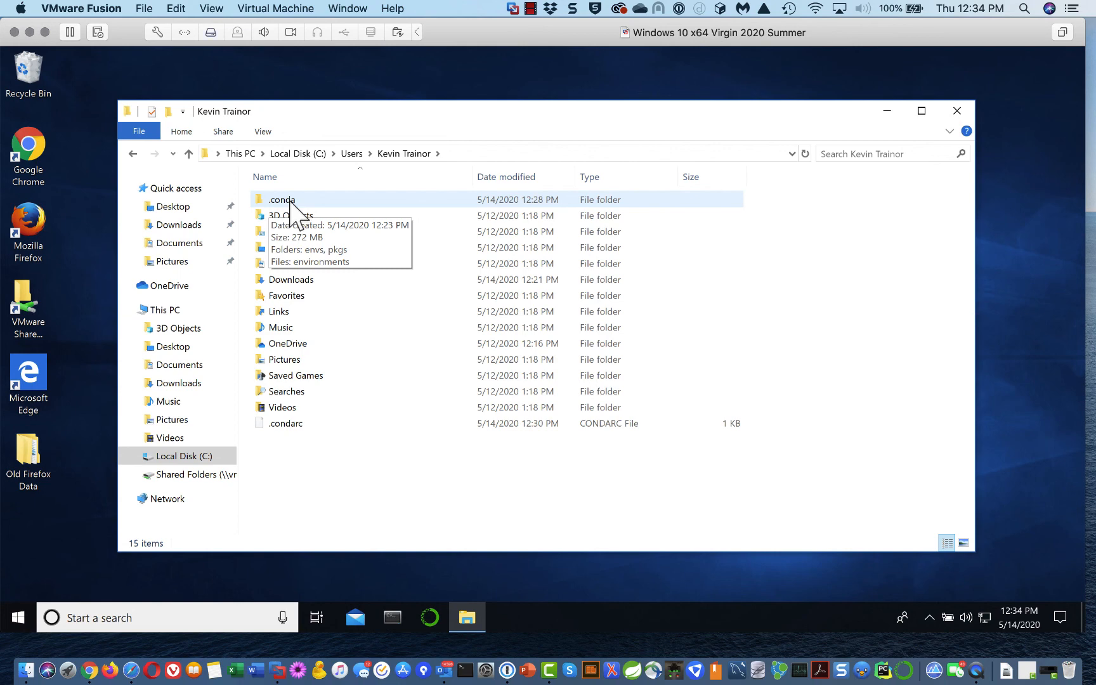
{"action": "left_click", "coordinate": [263, 132]}
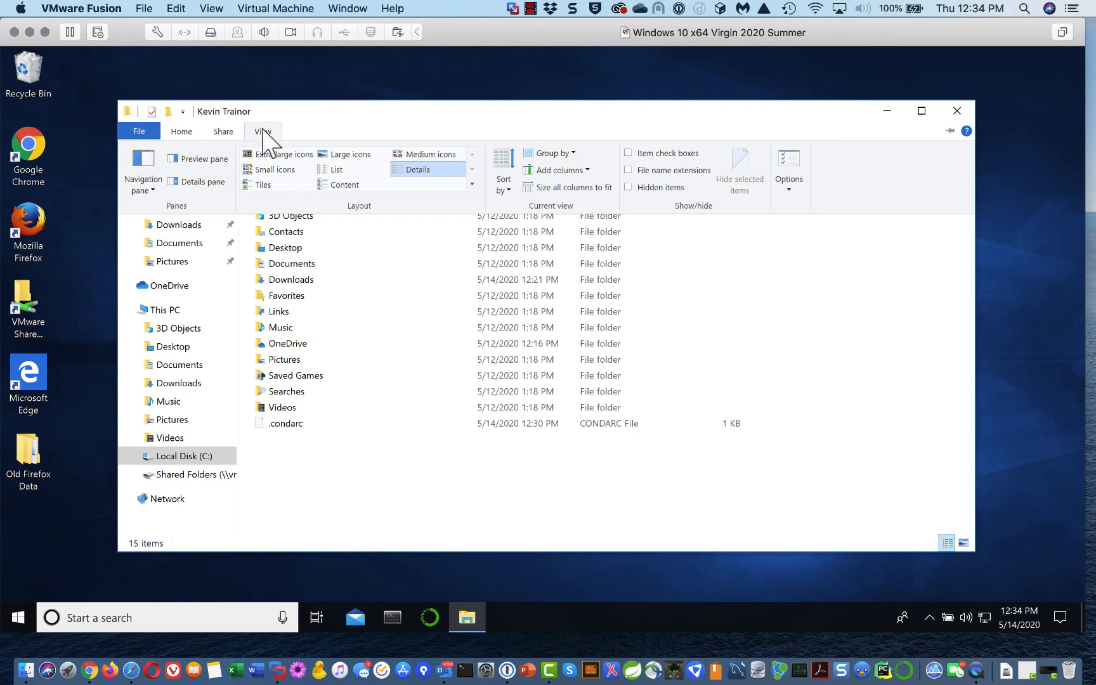
{"action": "left_click", "coordinate": [628, 187]}
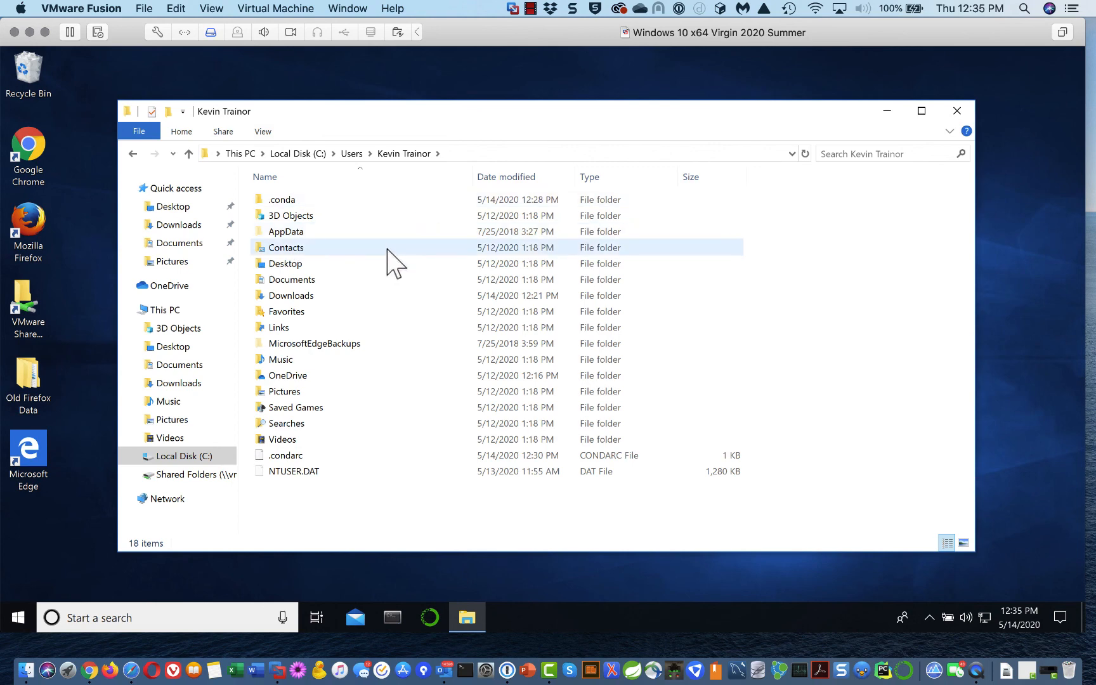
- Go into the .conda folder, its envs subfolder, and the Python course environment's folder
{"action": "double_click", "coordinate": [260, 198]}
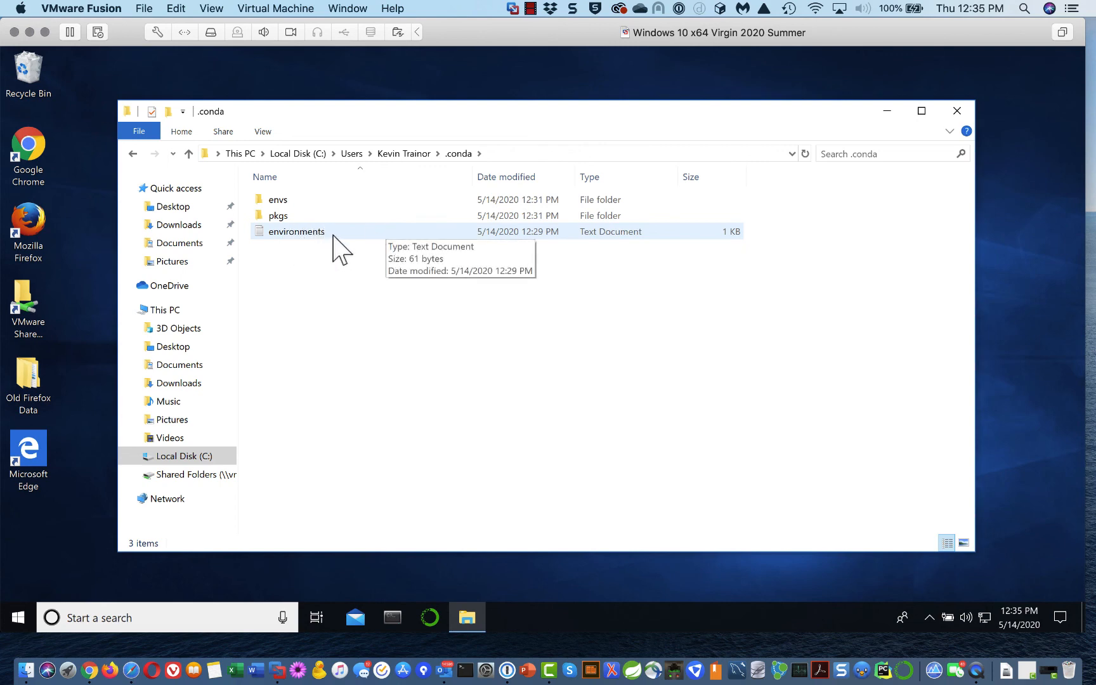
{"action": "left_click", "coordinate": [262, 199]}
{"action": "double_click", "coordinate": [262, 200]}
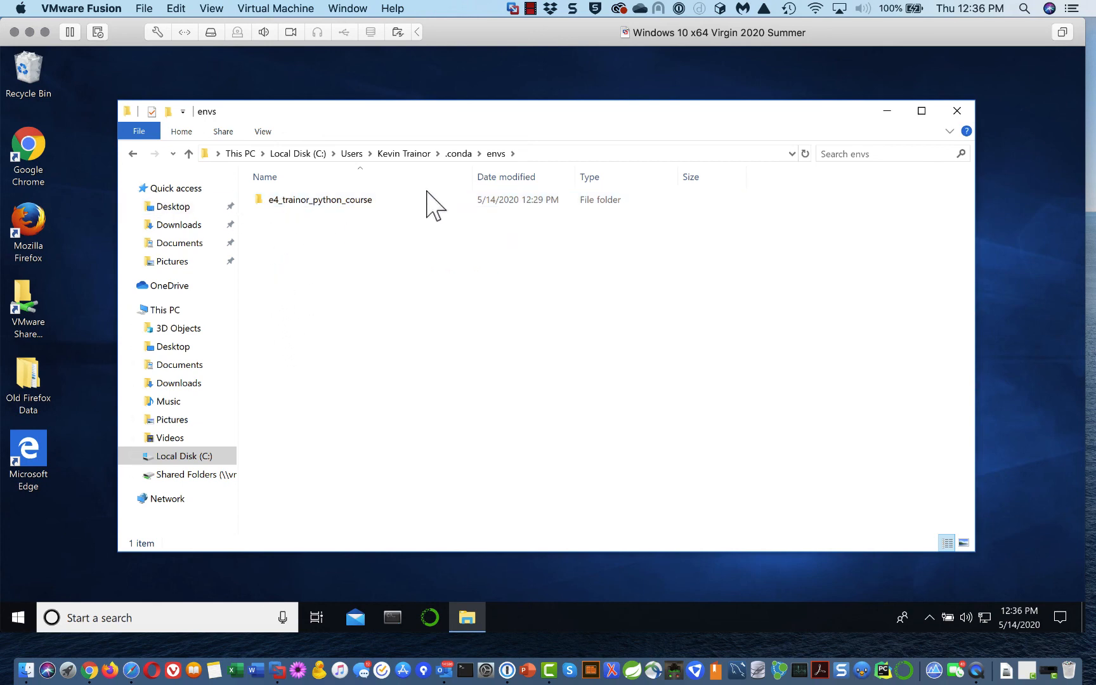
{"action": "double_click", "coordinate": [263, 201]}
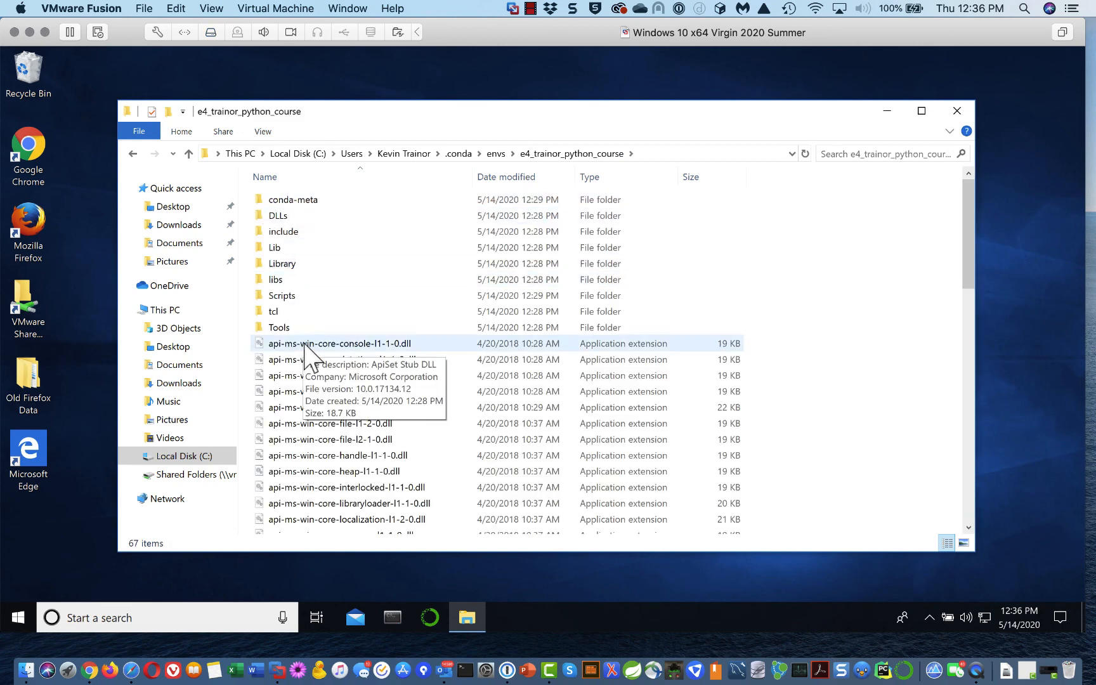
- Locate and select the python application among the environment's files, and close File Explorer
{"action": "scroll", "coordinate": [326, 380], "scroll_direction": "down", "scroll_amount": 2}
{"action": "scroll", "coordinate": [327, 381], "scroll_direction": "down", "scroll_amount": 12}
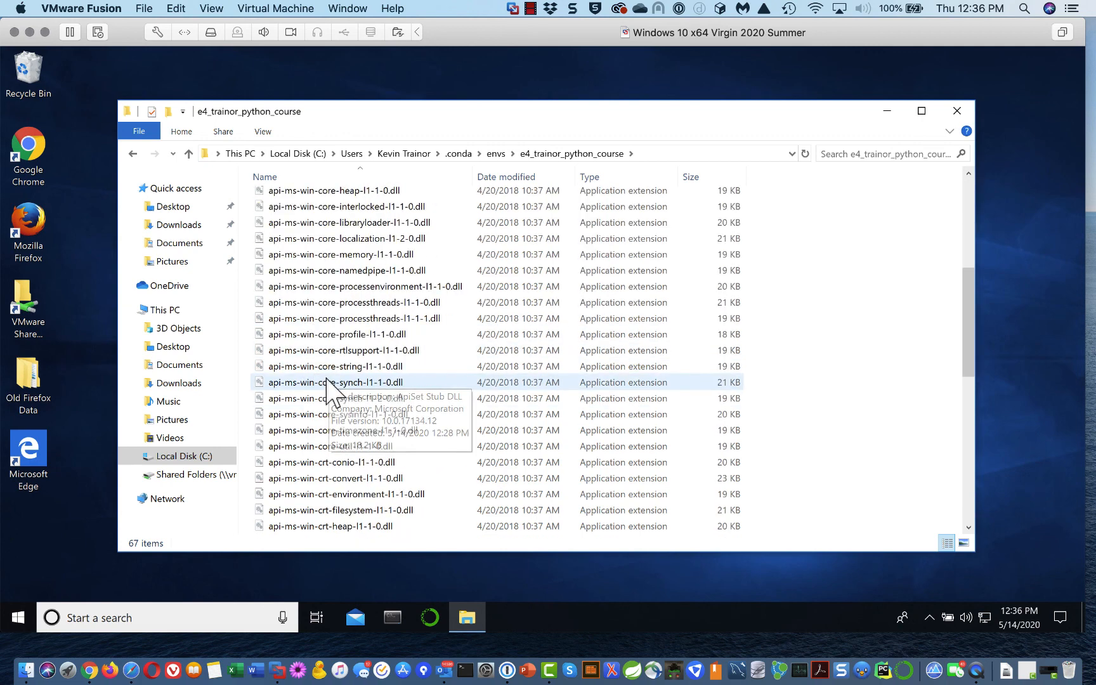
{"action": "scroll", "coordinate": [298, 401], "scroll_direction": "down", "scroll_amount": 2}
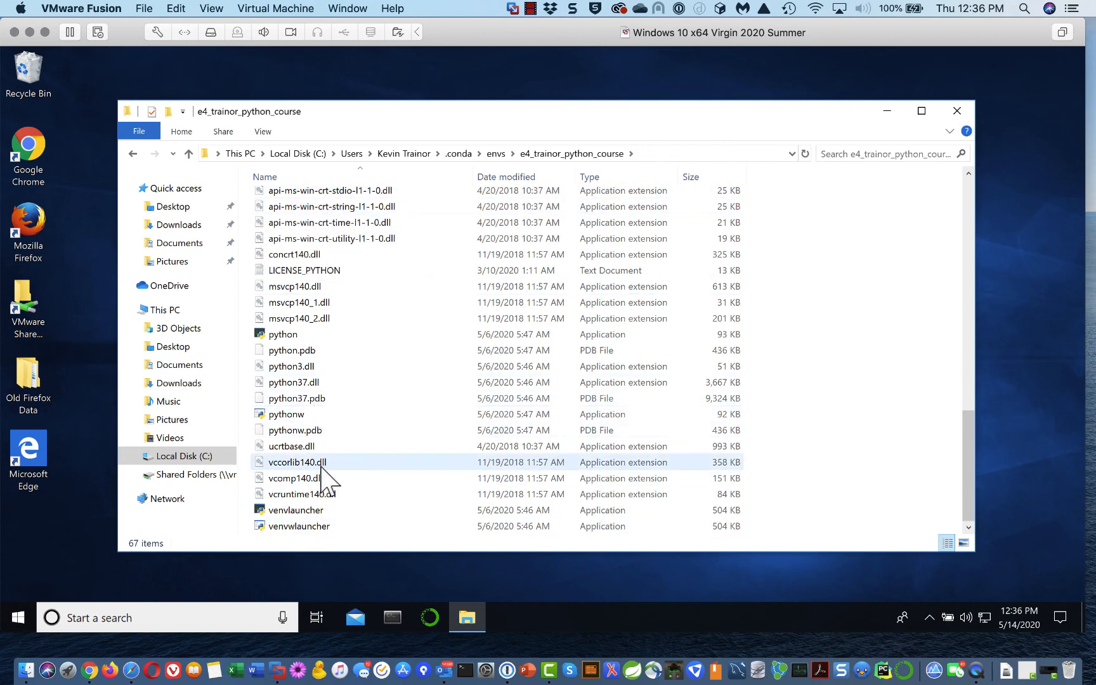
{"action": "left_click", "coordinate": [293, 346]}
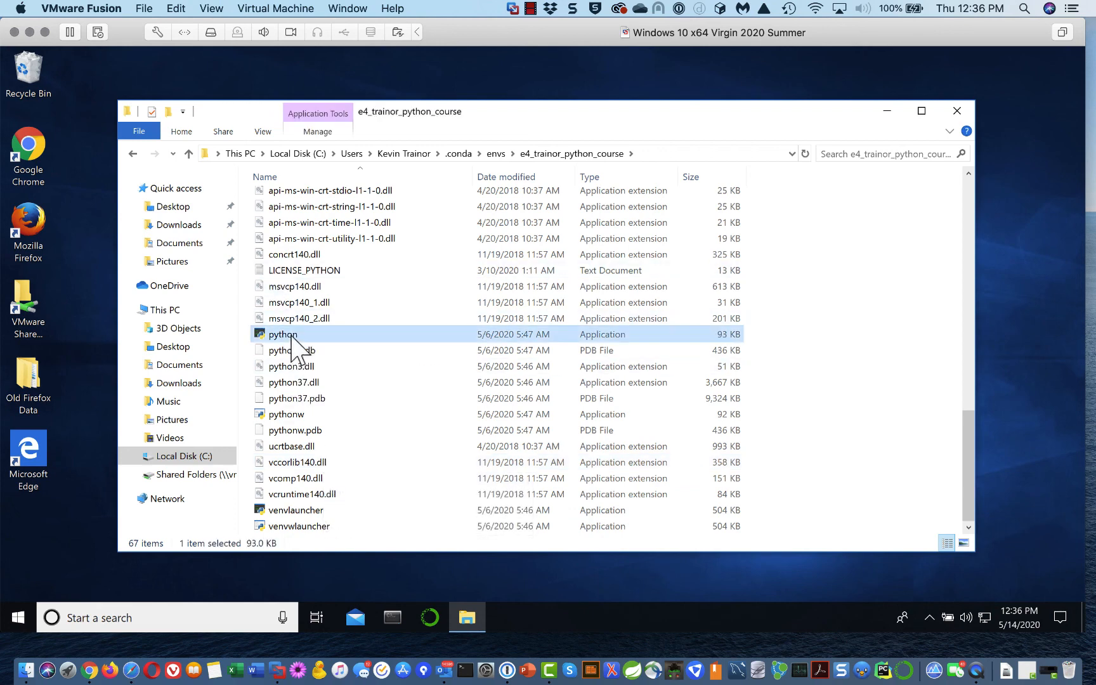
{"action": "left_click", "coordinate": [291, 337]}
{"action": "left_click", "coordinate": [349, 335]}
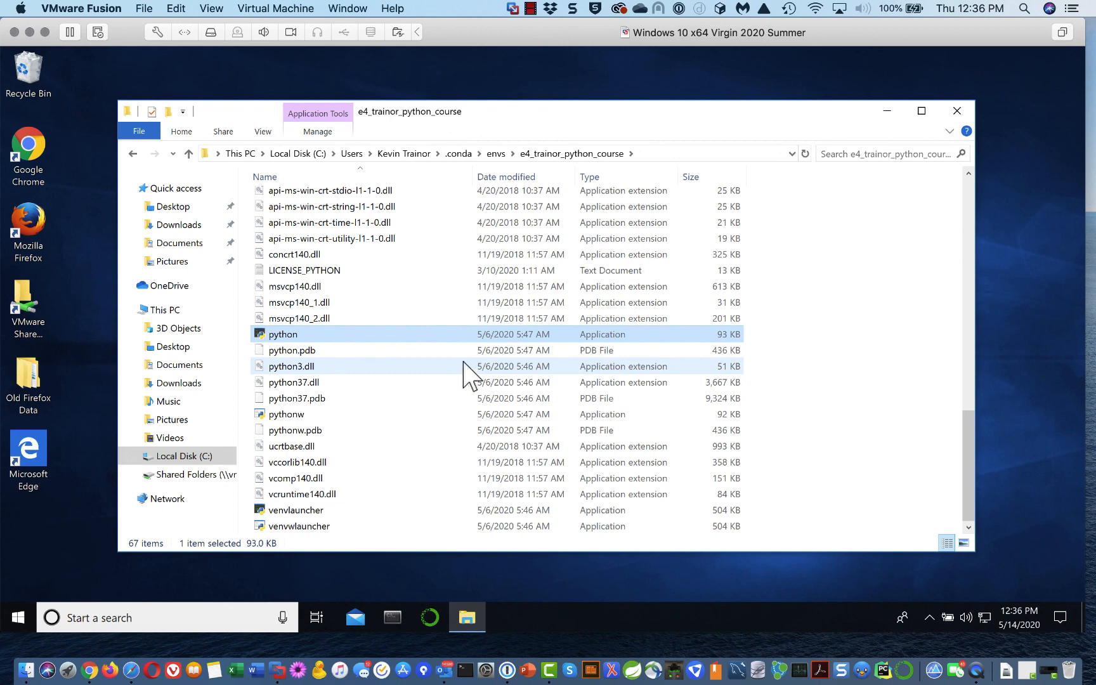
{"action": "left_click", "coordinate": [957, 112]}
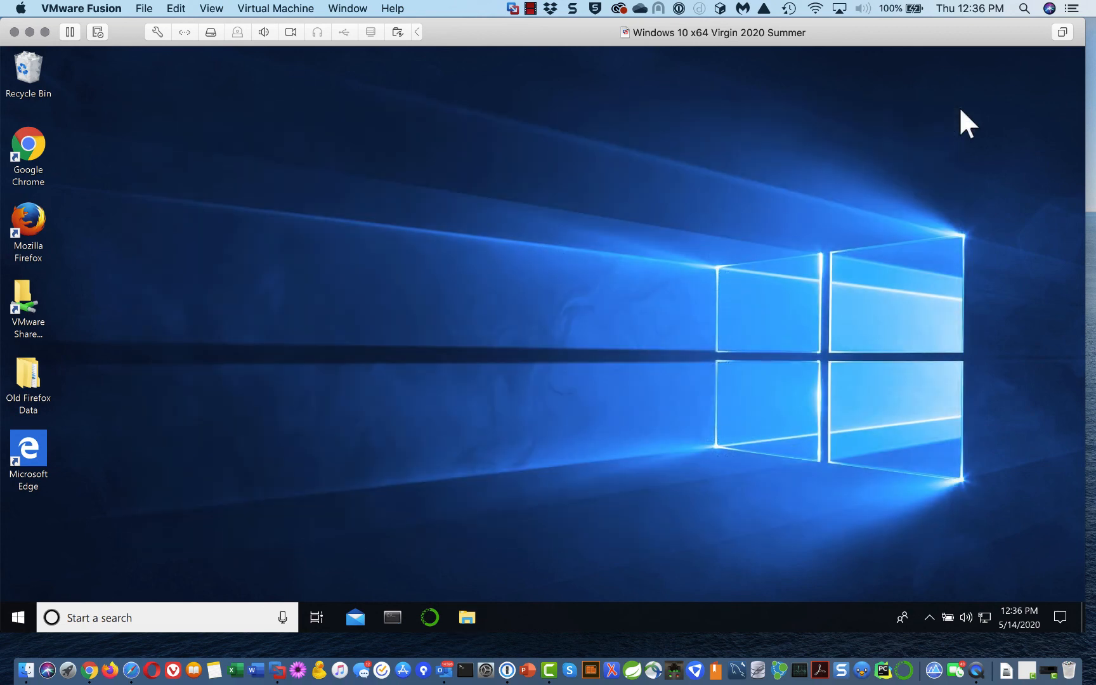